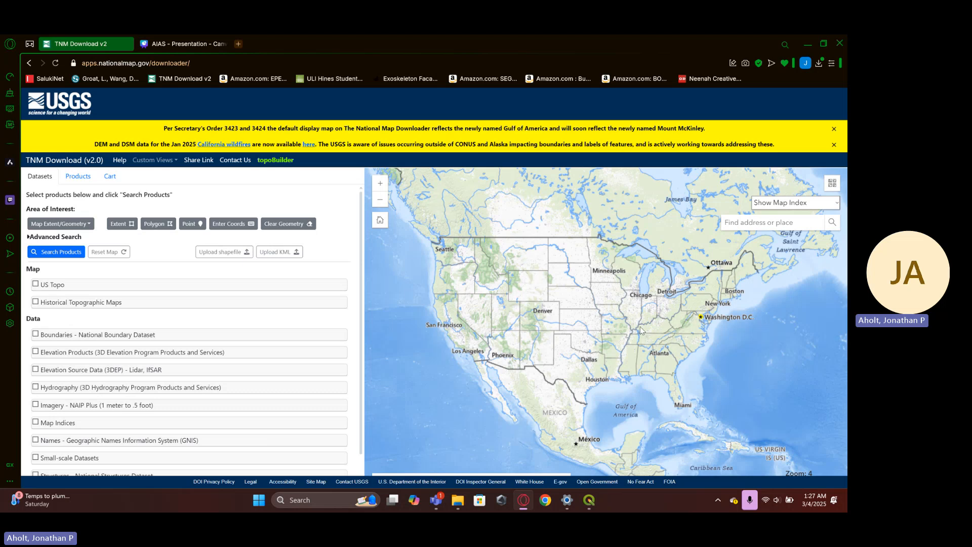
Step: Search for current 1/3 arc-second DEM elevation products covering the Carbondale, Illinois map area
scroll(640, 330, up, 3)
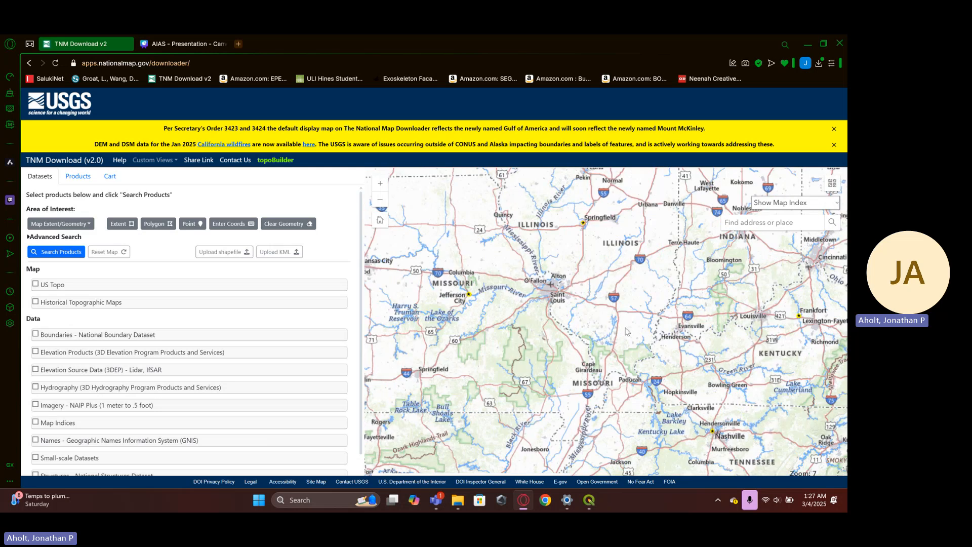
scroll(627, 332, up, 2)
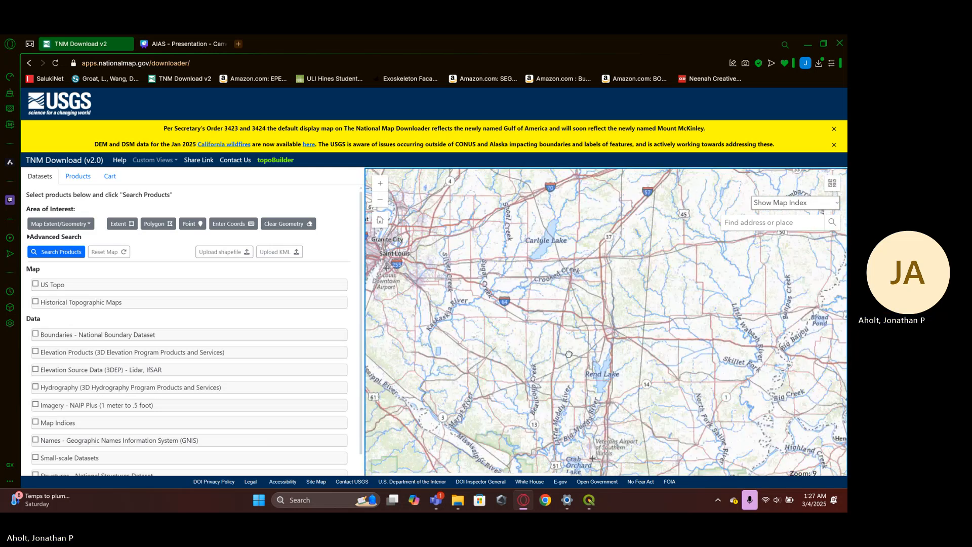
scroll(547, 380, up, 1)
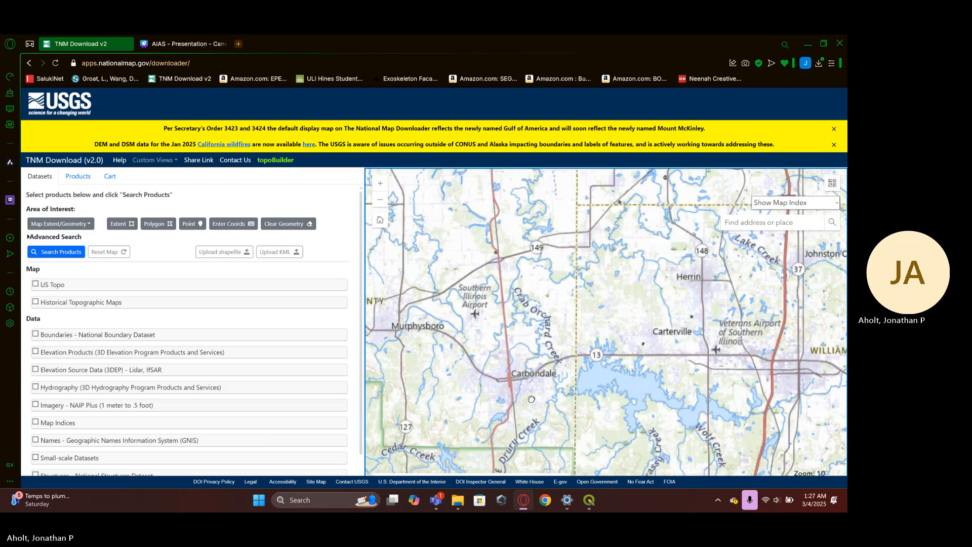
scroll(534, 377, up, 3)
drag(532, 354, 580, 306)
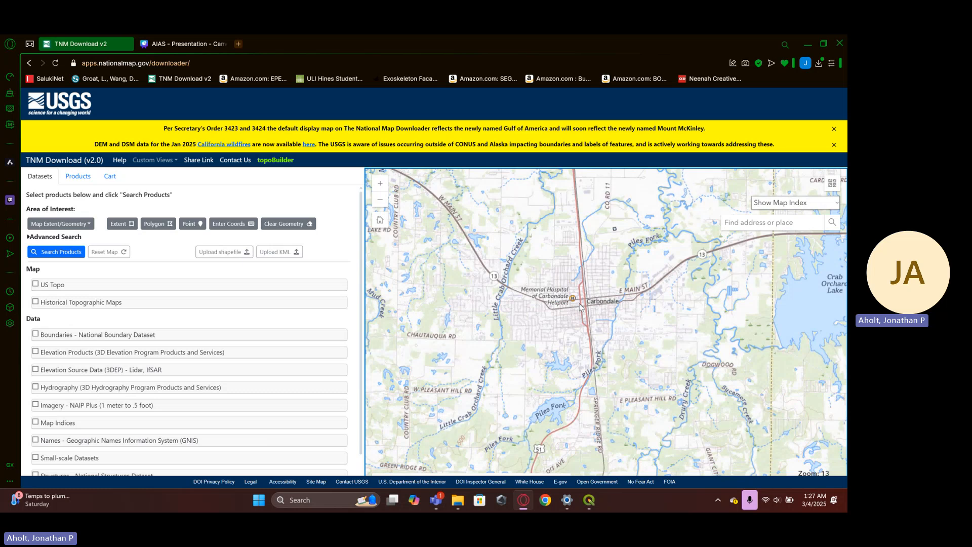
scroll(580, 306, up, 1)
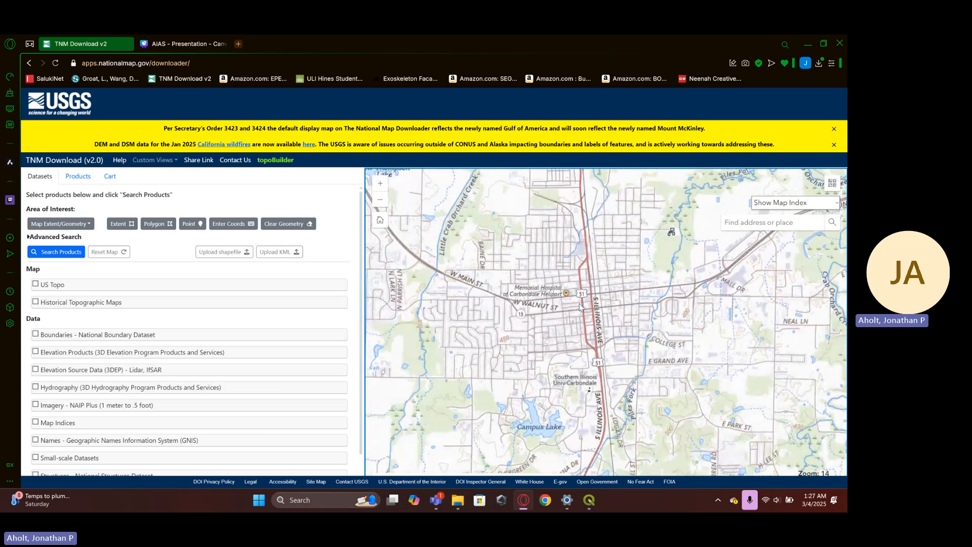
click(36, 352)
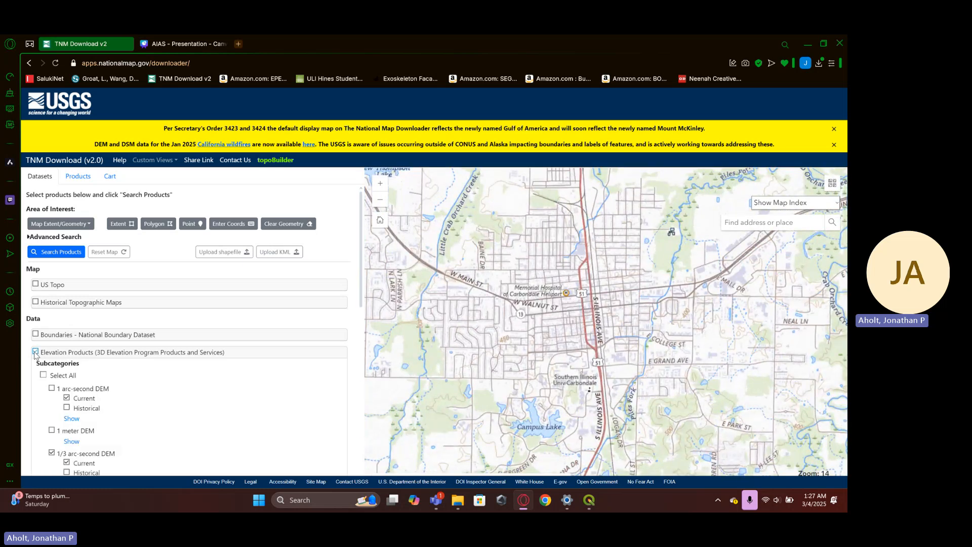
click(52, 252)
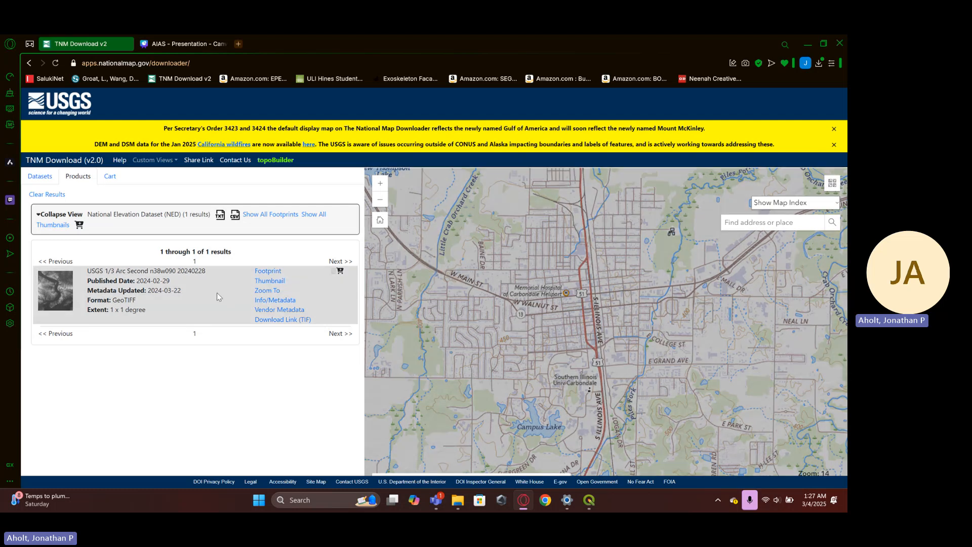
Step: Examine the n38w090 elevation tile's coverage around Carbondale and check the browser's recent downloads for its TIF file
scroll(617, 292, down, 1)
scroll(617, 292, down, 4)
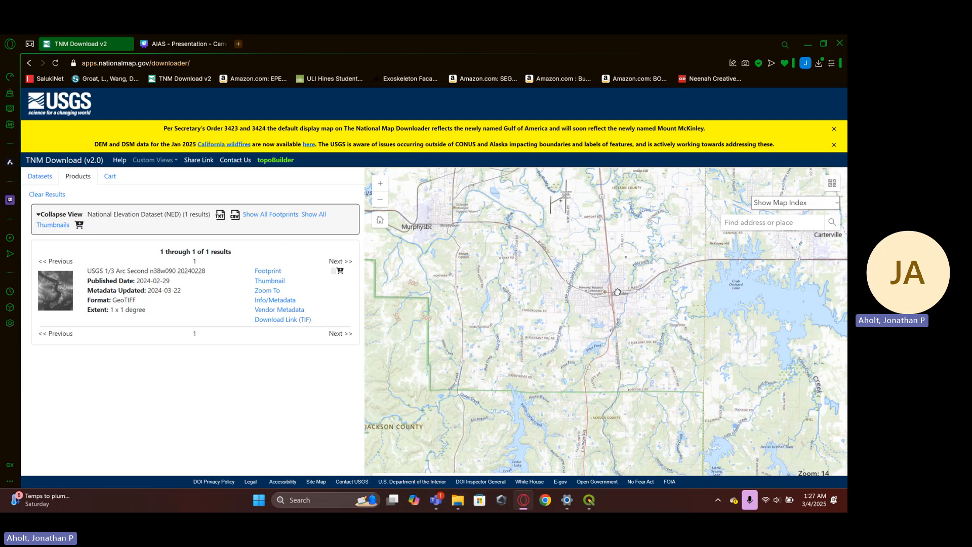
scroll(603, 298, down, 2)
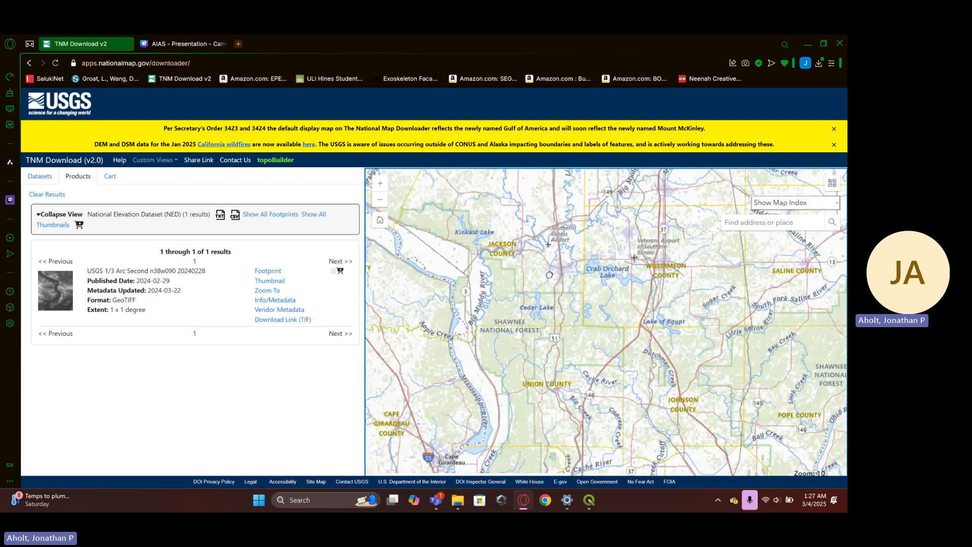
scroll(605, 269, down, 2)
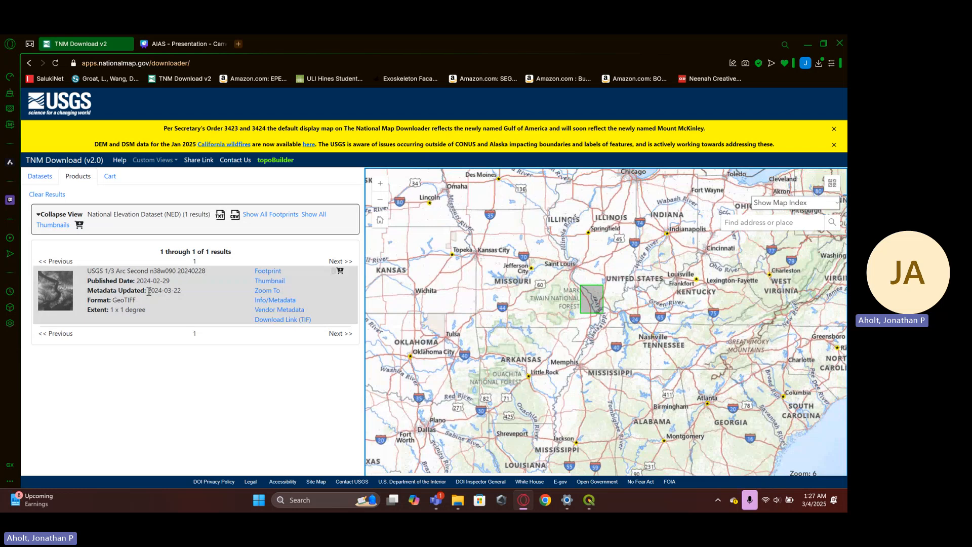
scroll(627, 301, up, 1)
scroll(627, 302, up, 1)
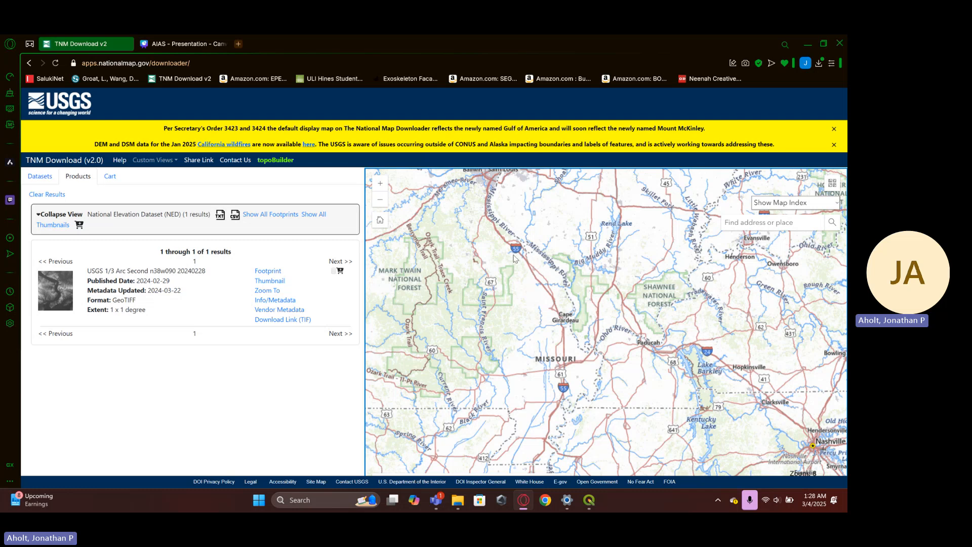
scroll(551, 287, up, 1)
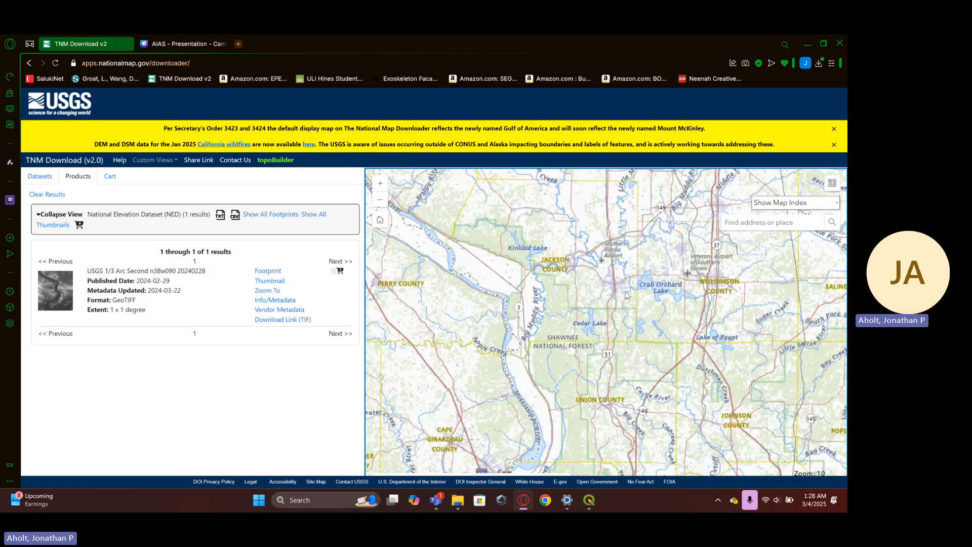
scroll(626, 286, up, 2)
scroll(626, 286, up, 3)
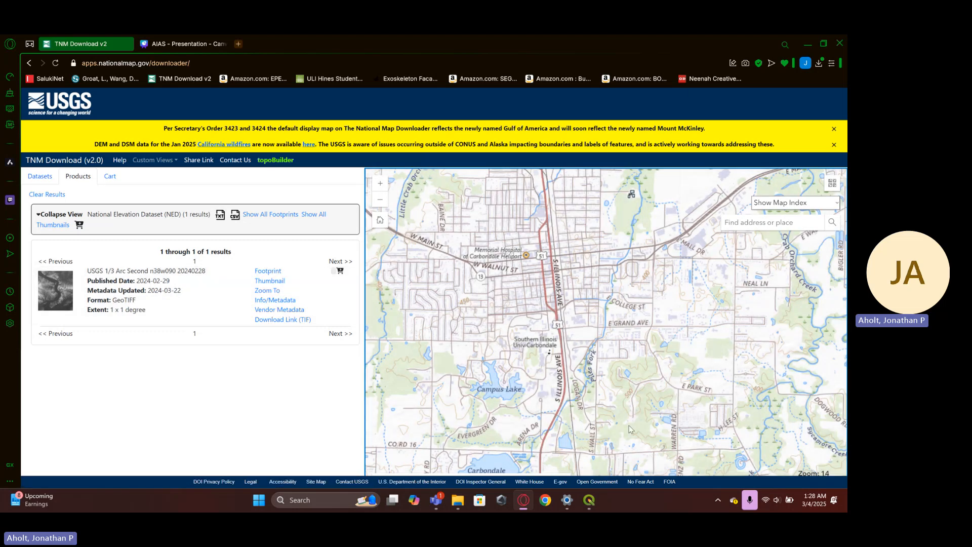
click(819, 65)
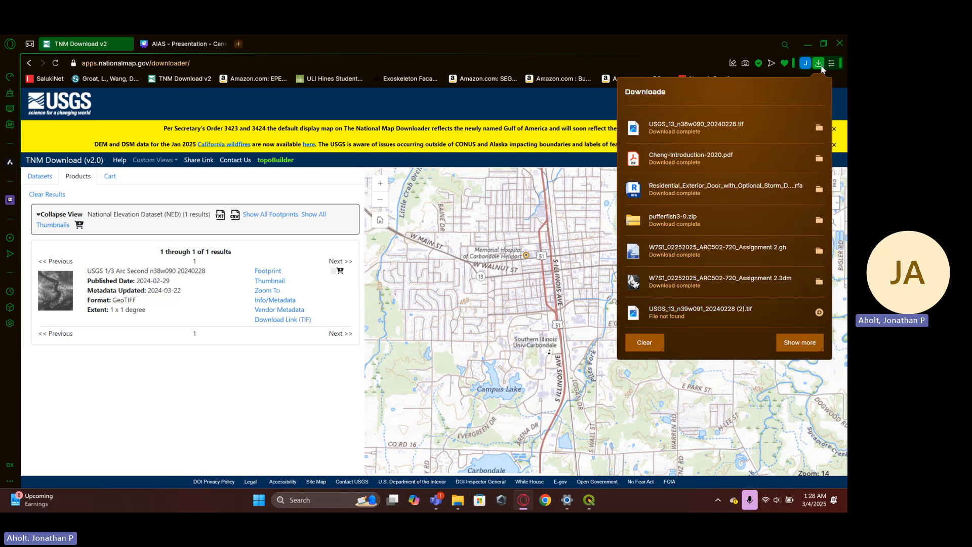
click(607, 324)
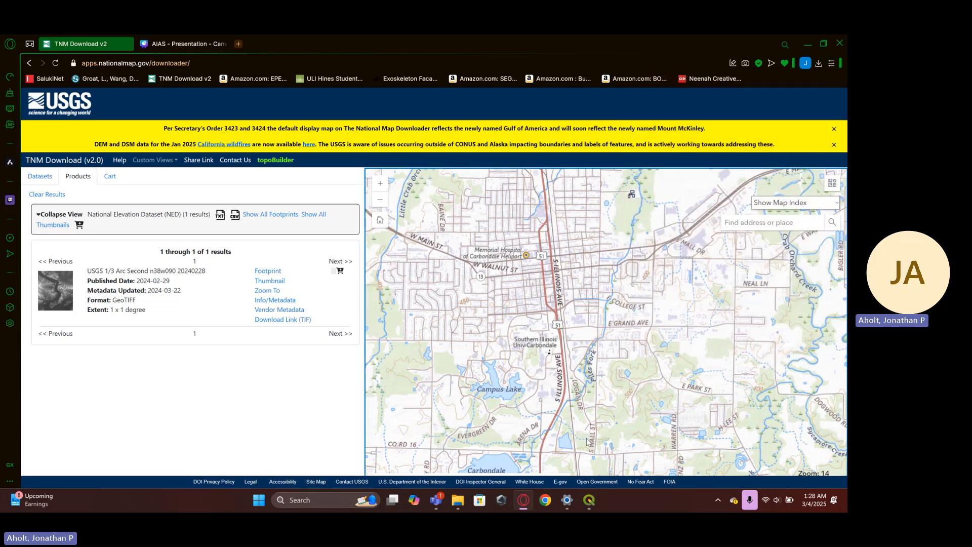
Step: Switch to QGIS and create a new project
mouse_move(585, 506)
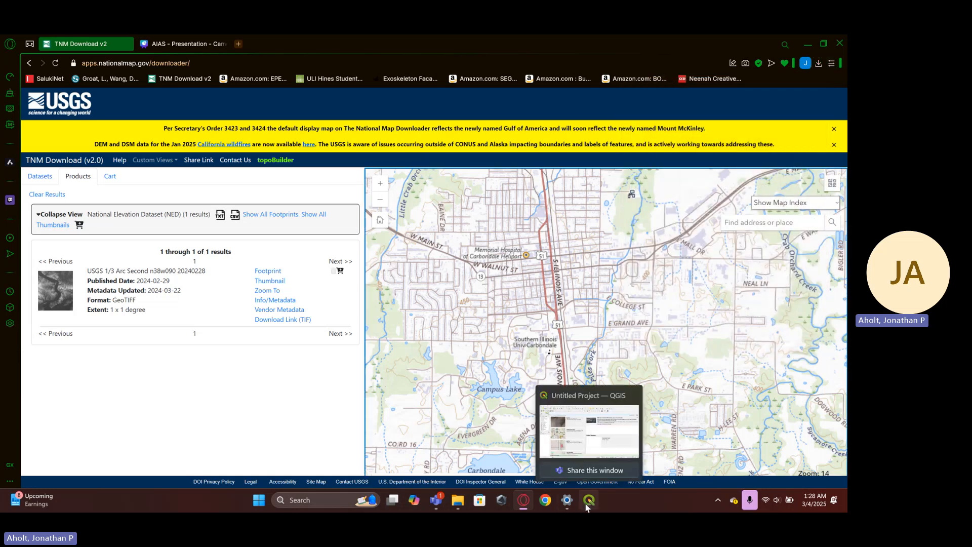
click(587, 506)
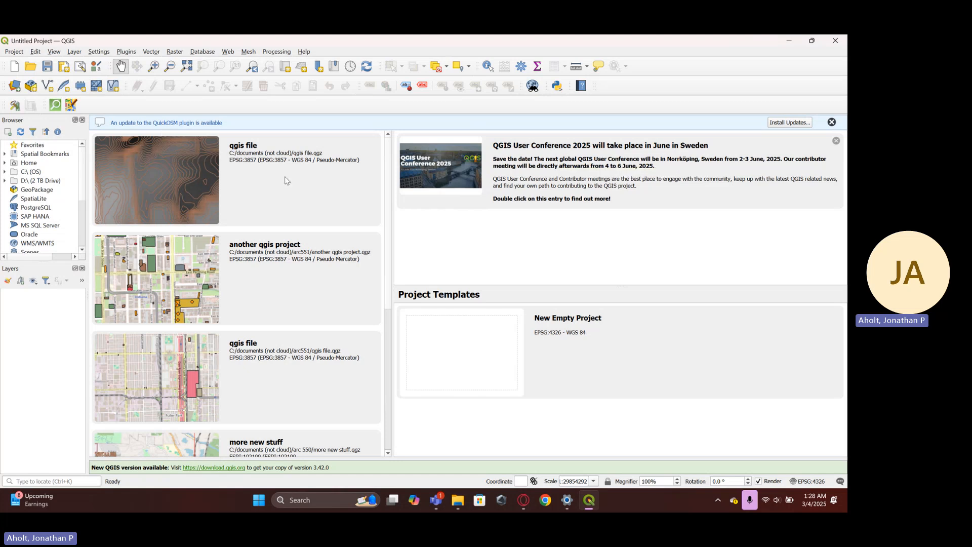
click(14, 52)
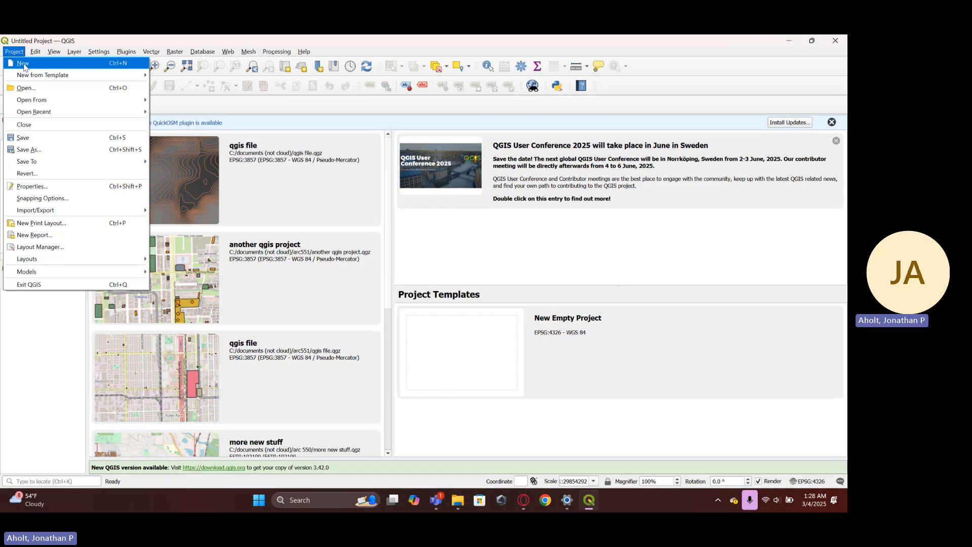
click(23, 64)
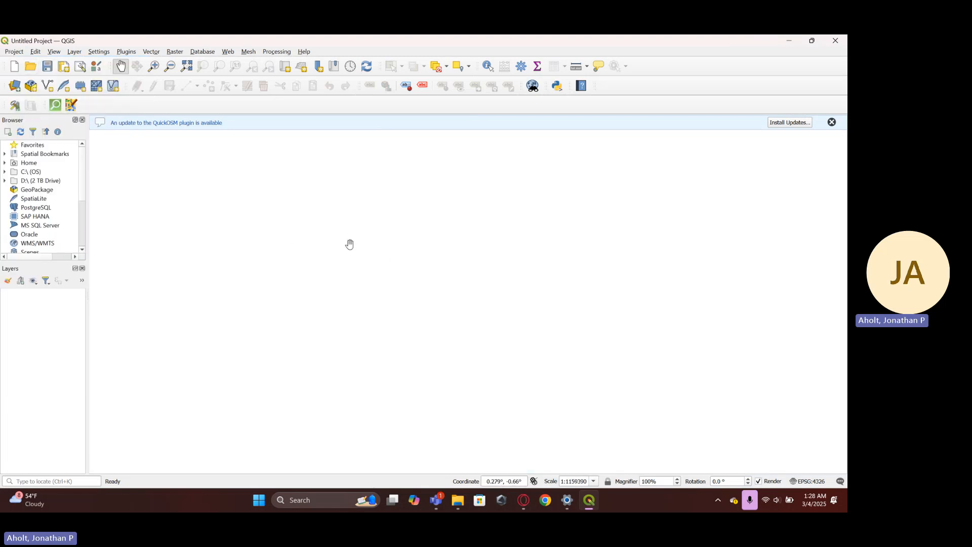
Step: Add the OpenStreetMap XYZ tile basemap to the project
scroll(5, 218, down, 3)
click(4, 189)
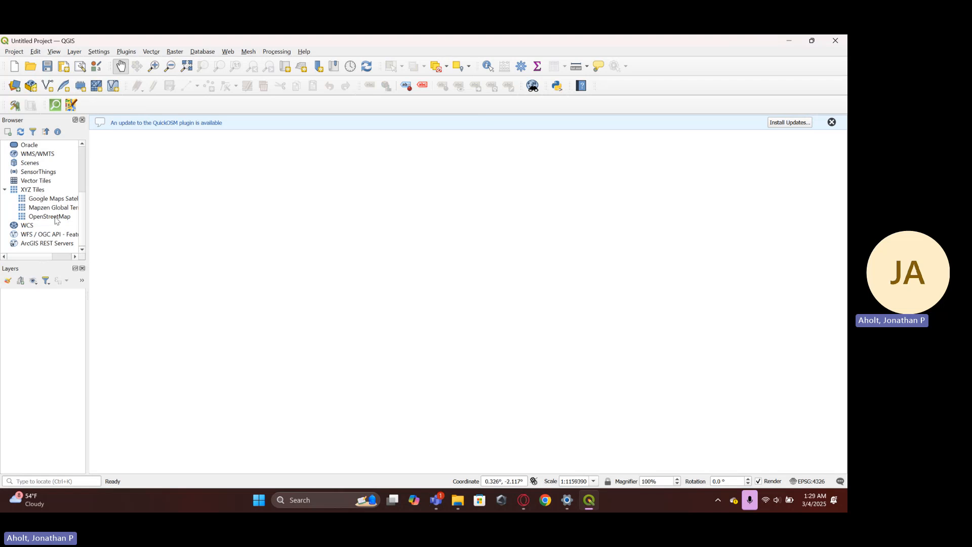
double_click(55, 216)
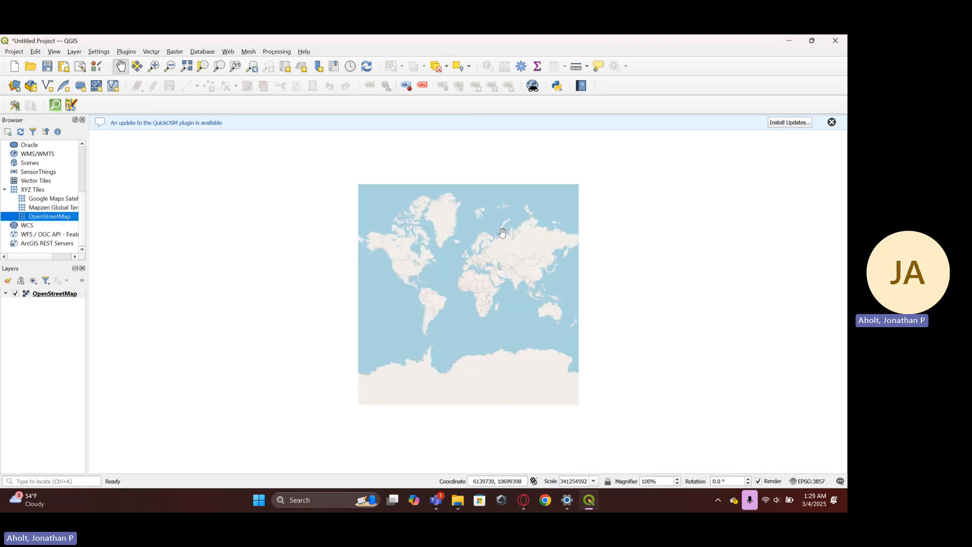
Step: Locate Carbondale and the Southern Illinois University campus surroundings on the OpenStreetMap basemap
scroll(412, 265, up, 3)
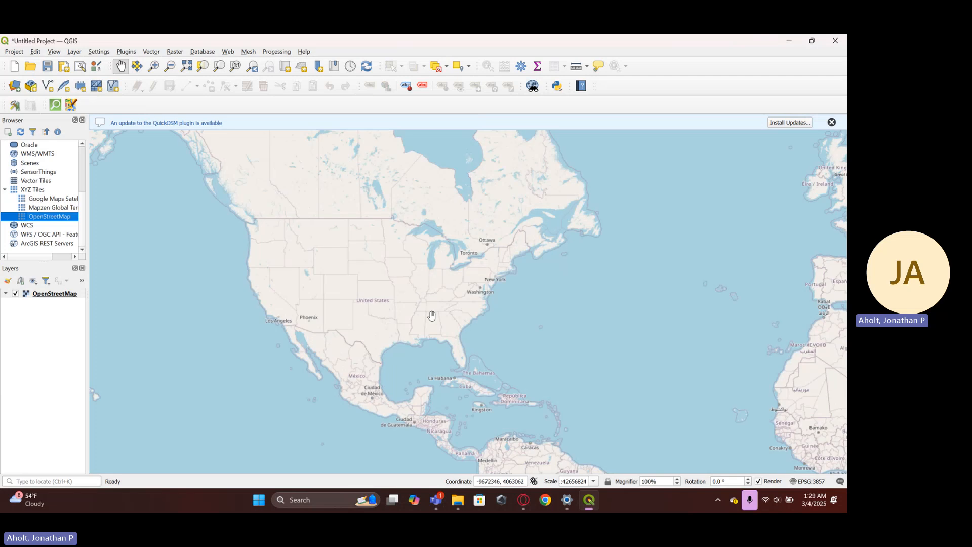
drag(432, 314, 406, 299)
scroll(405, 299, up, 1)
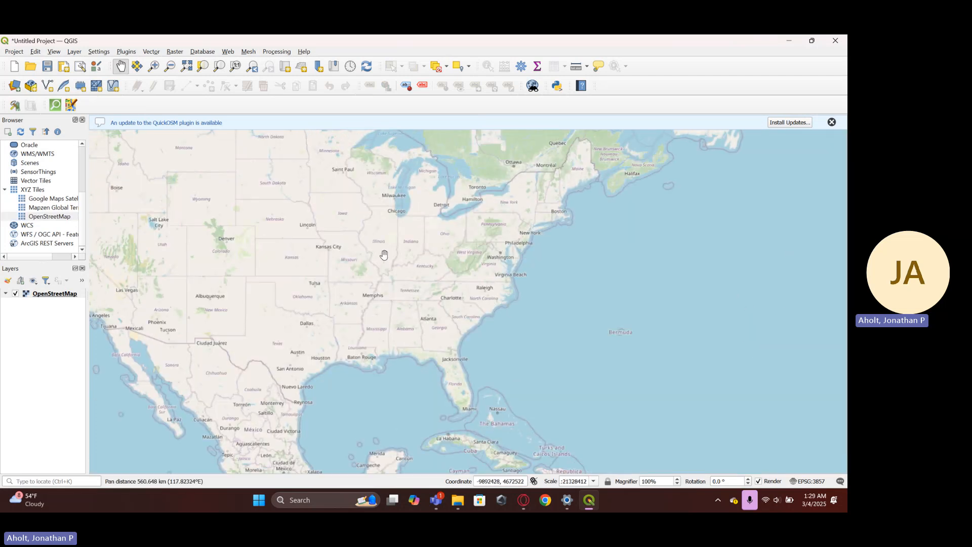
scroll(384, 254, up, 2)
scroll(378, 261, up, 1)
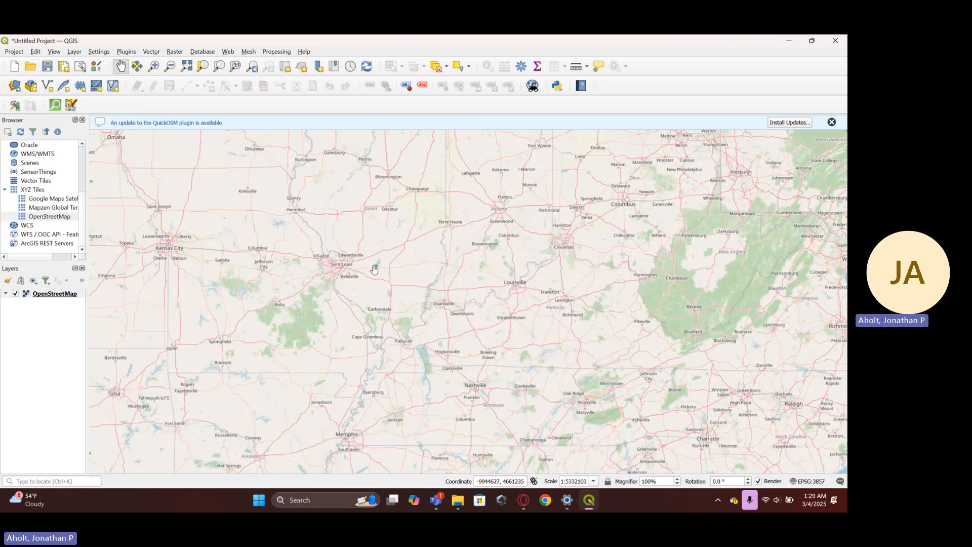
drag(404, 332, 397, 298)
scroll(388, 314, up, 2)
scroll(349, 293, up, 2)
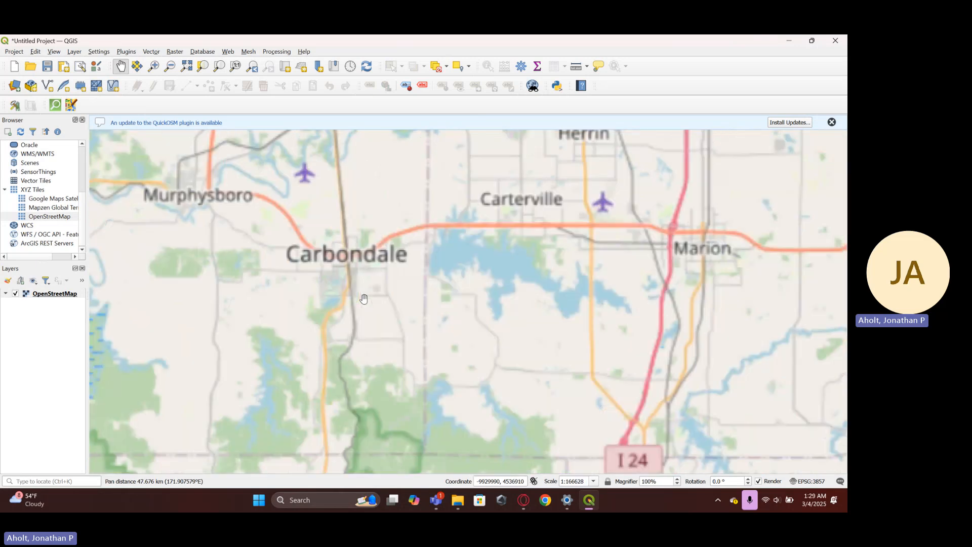
scroll(344, 269, up, 1)
scroll(342, 270, up, 2)
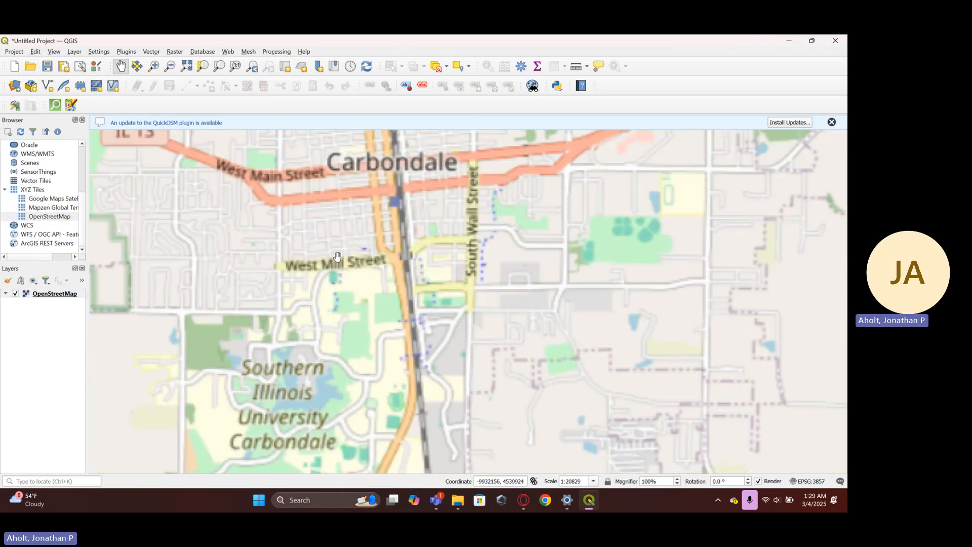
drag(354, 256, 344, 242)
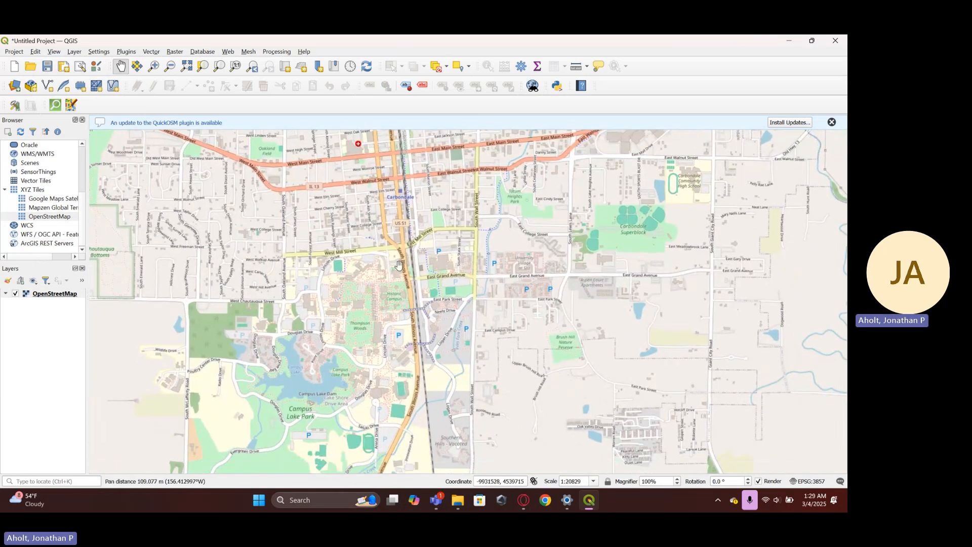
scroll(399, 266, up, 2)
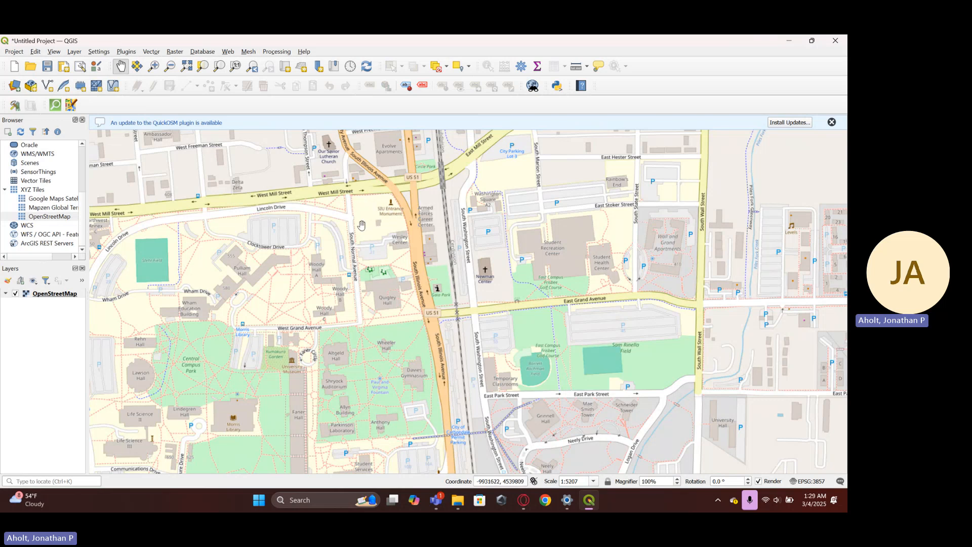
drag(396, 234, 390, 275)
scroll(390, 275, down, 1)
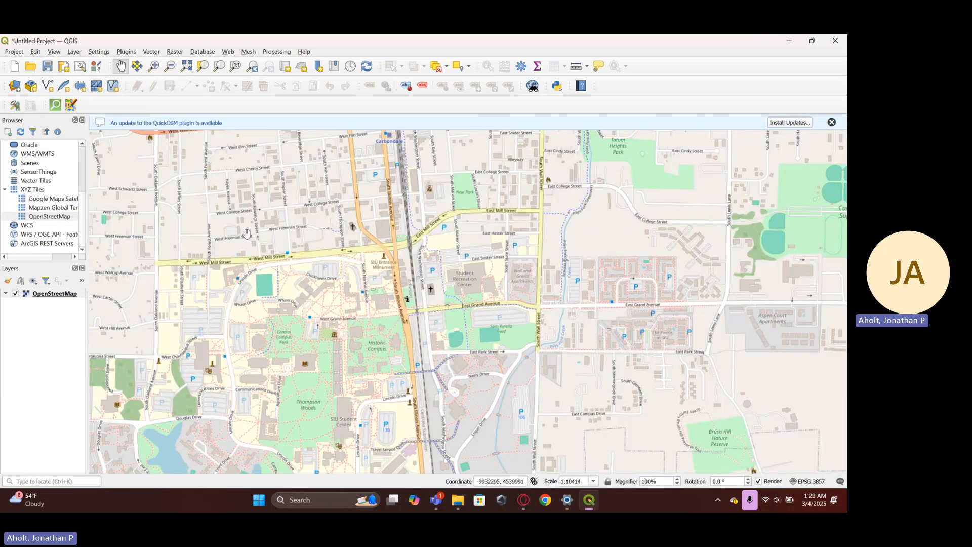
click(73, 53)
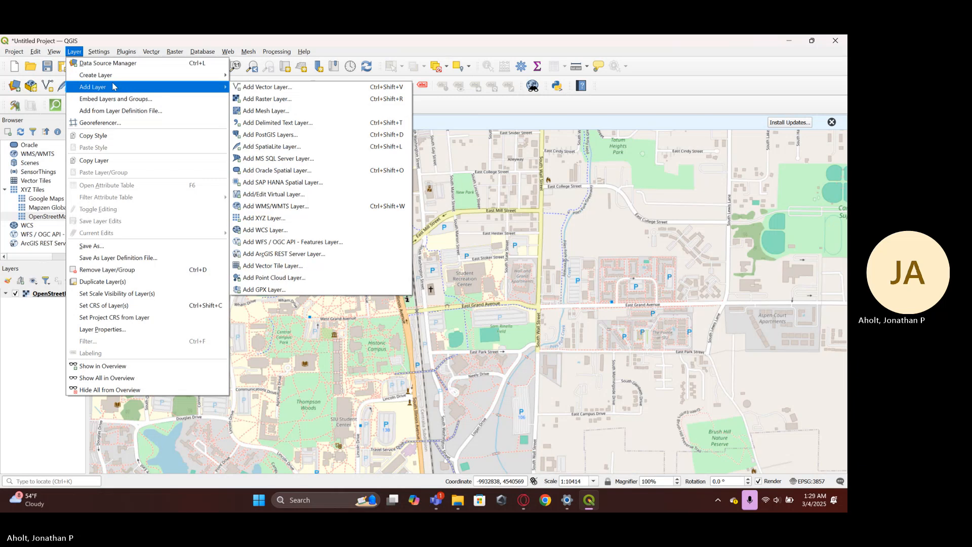
click(72, 53)
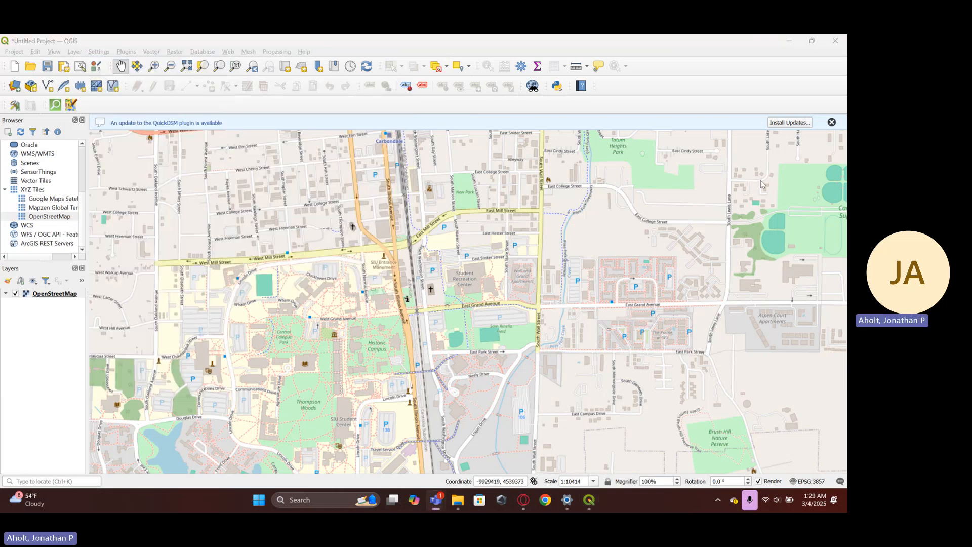
Step: Set the project coordinate reference system to ESRI:102100 - WGS_1984_Web_Mercator_Auxiliary_Sphere and apply it
click(808, 481)
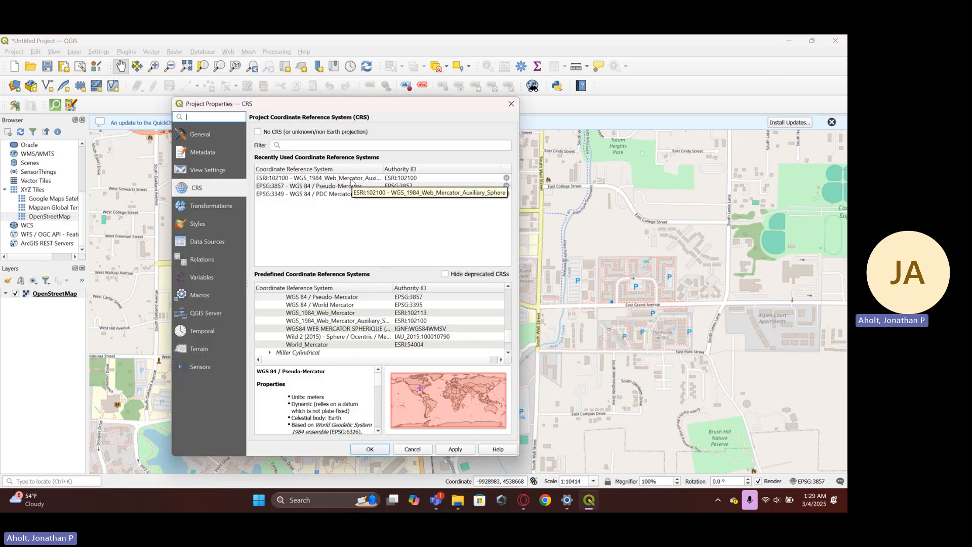
click(352, 179)
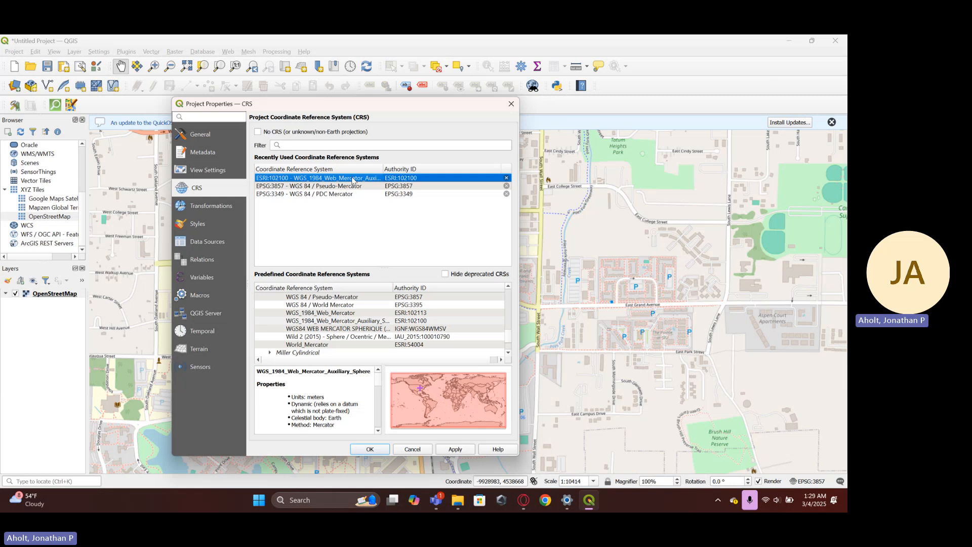
click(456, 450)
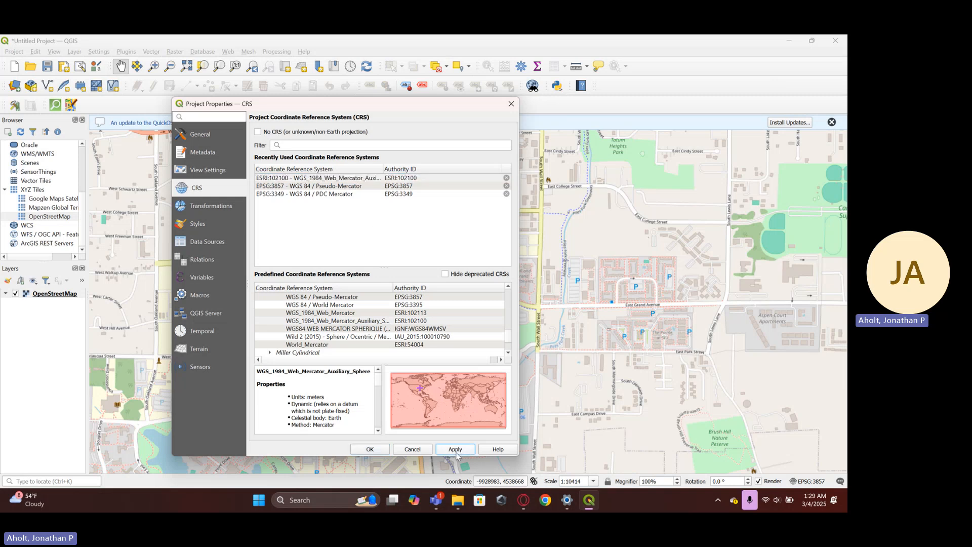
click(360, 178)
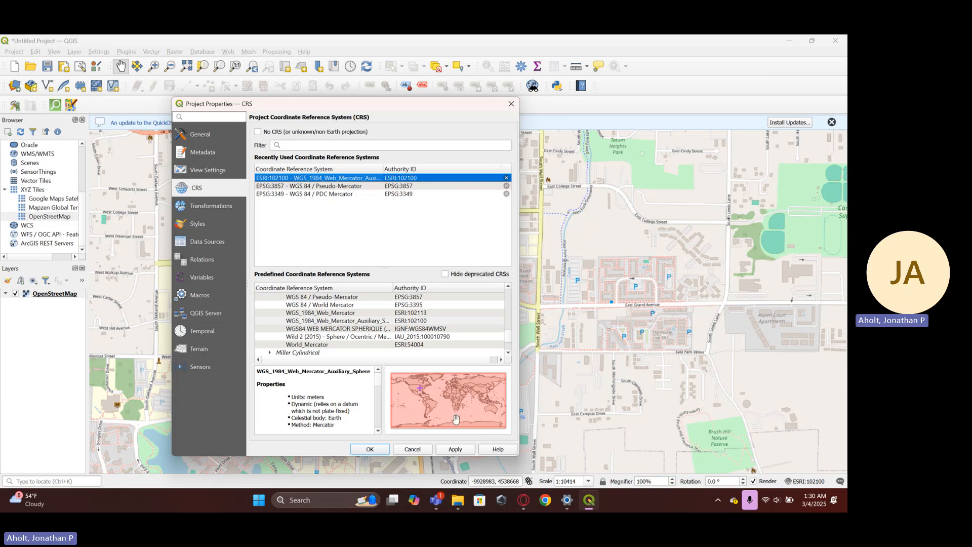
Step: Apply ESRI:102100 as the project coordinate reference system and close the project properties
click(457, 452)
click(367, 450)
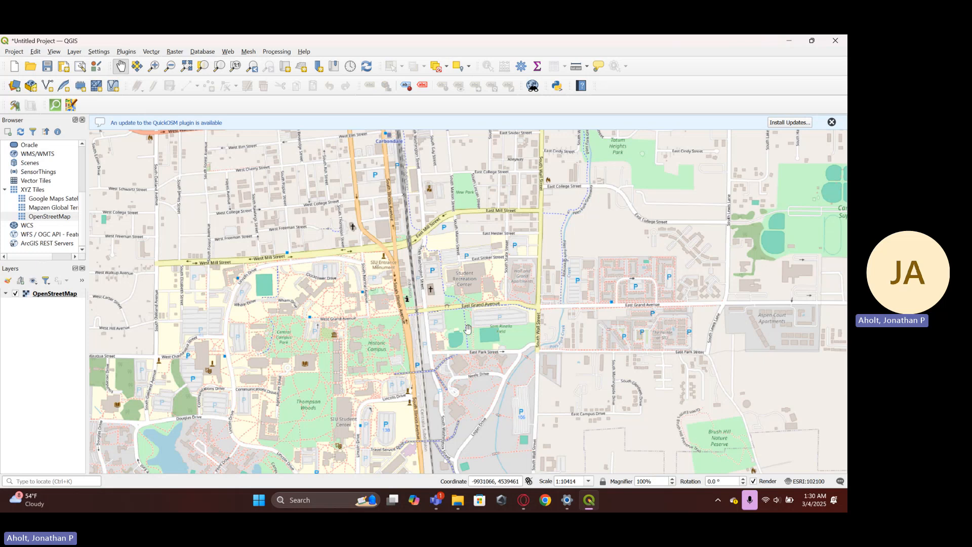
scroll(369, 267, up, 1)
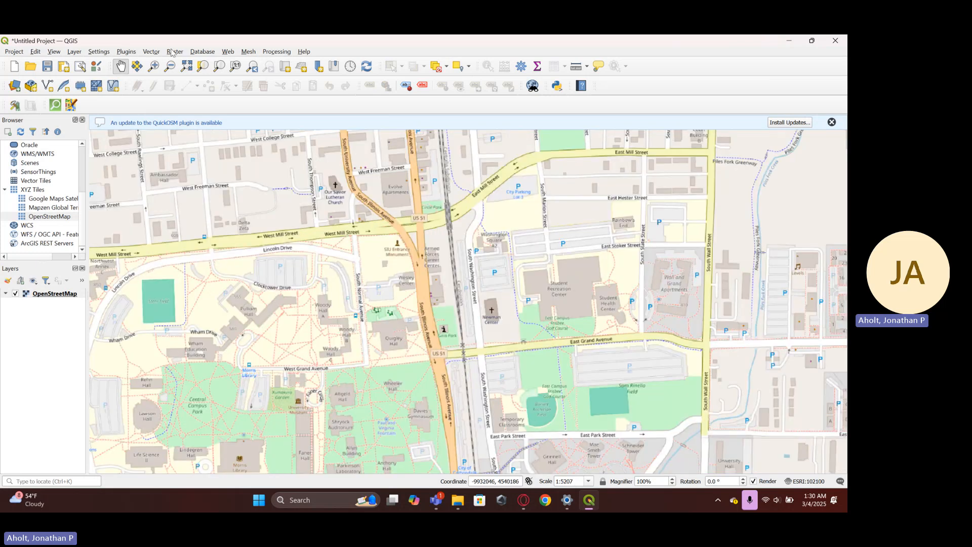
Step: Add the downloaded elevation file USGS_13_n38w090_20240228.tif to the project as a raster layer
click(74, 51)
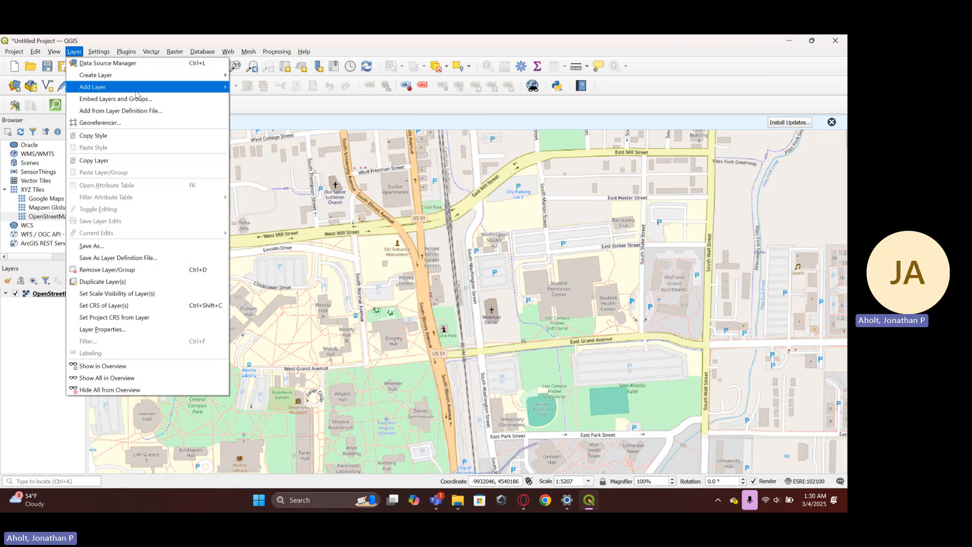
mouse_move(138, 87)
click(274, 100)
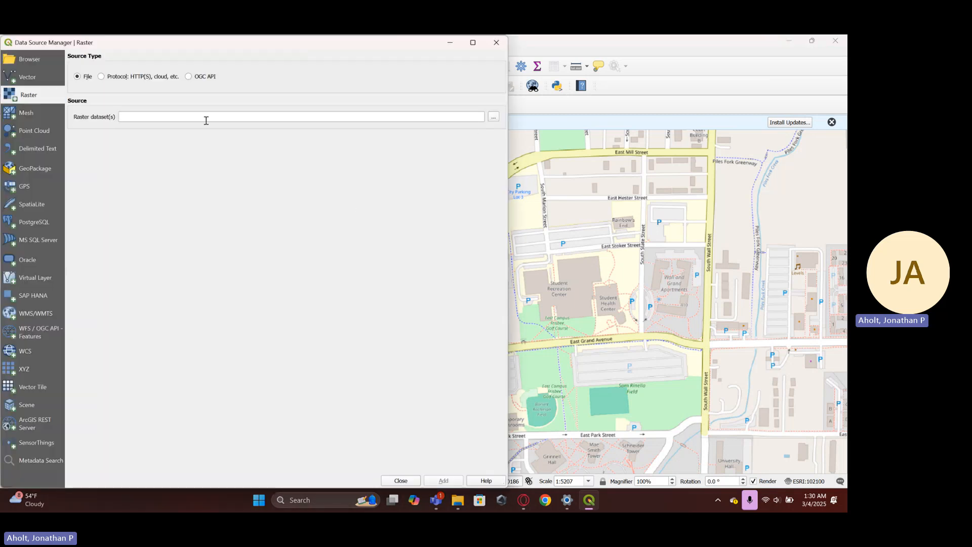
click(494, 117)
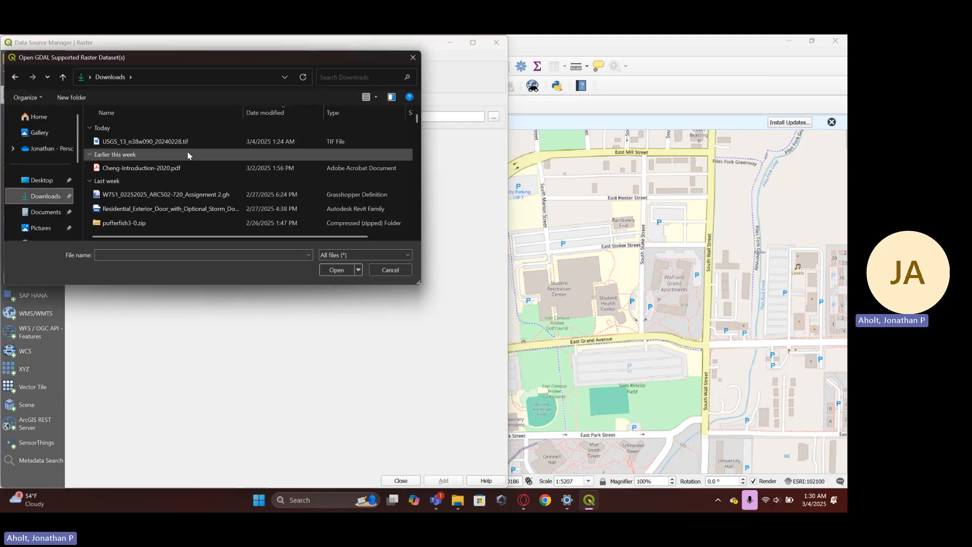
double_click(223, 146)
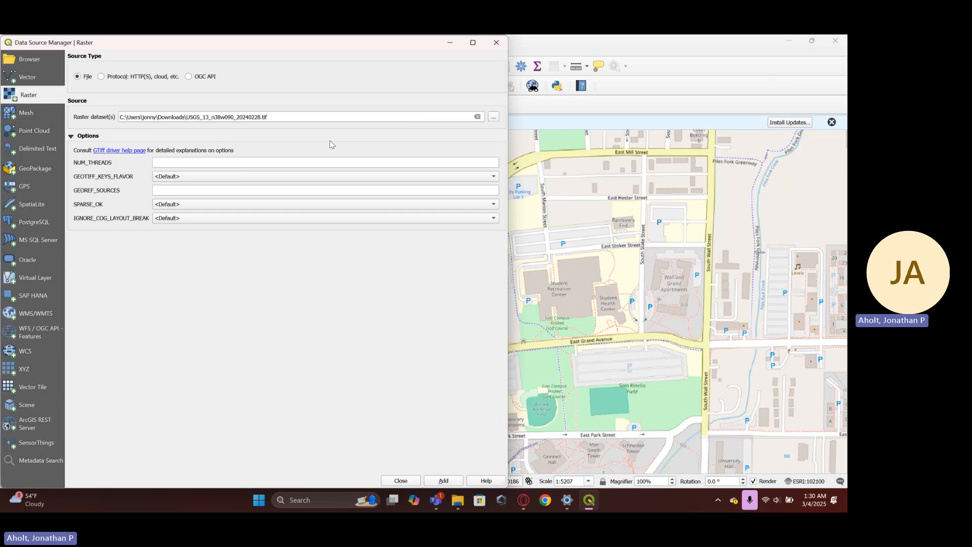
click(444, 481)
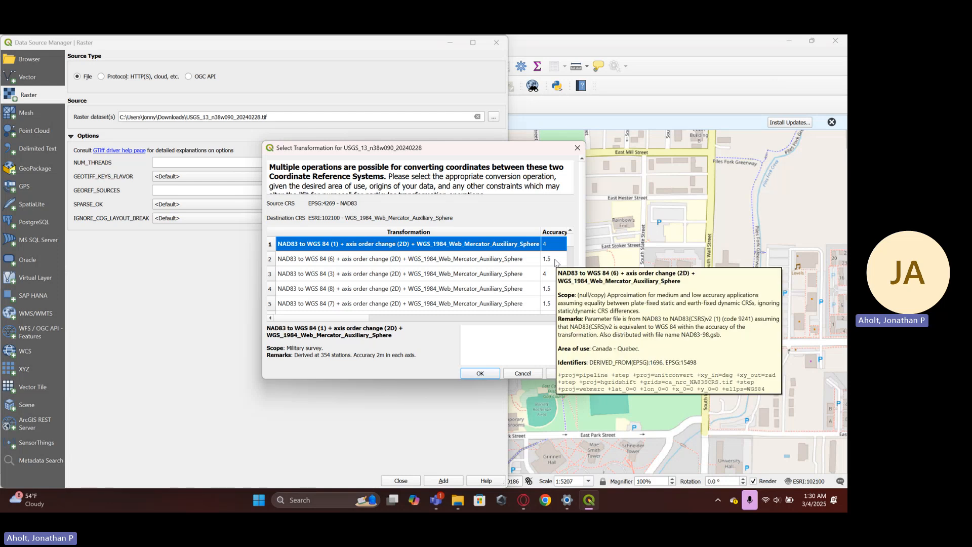
Step: Choose the NAD83 to WGS 84 (6) transformation for the raster, close the data source window and dismiss the notifications
click(458, 261)
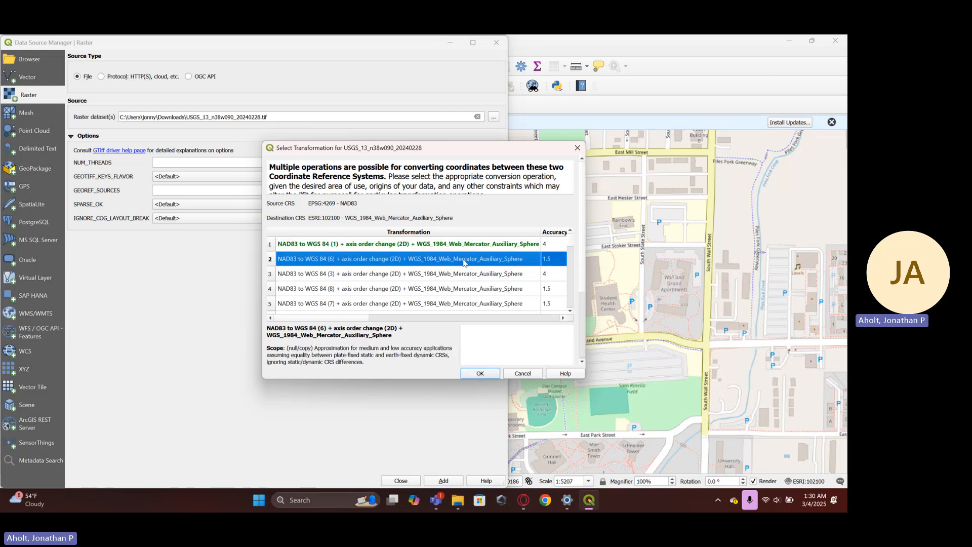
click(480, 377)
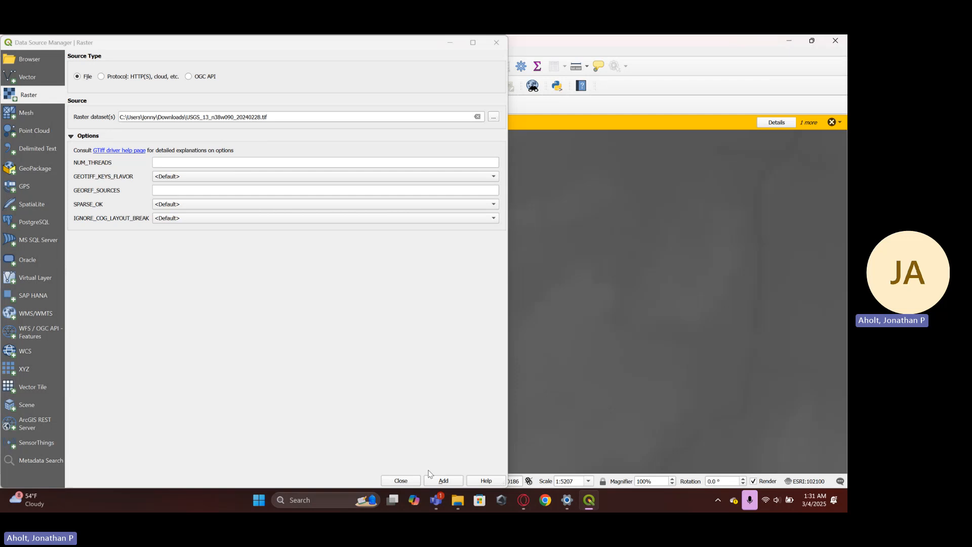
click(404, 481)
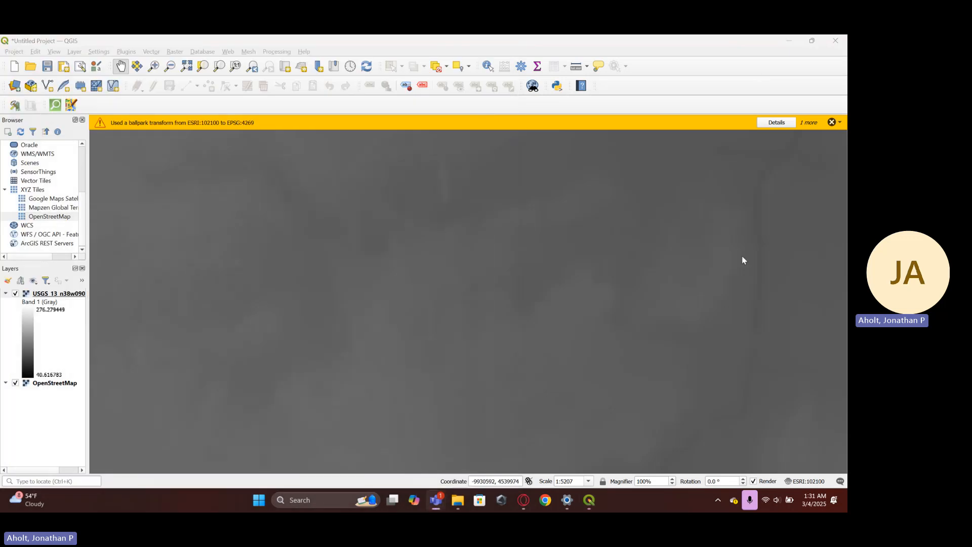
click(831, 123)
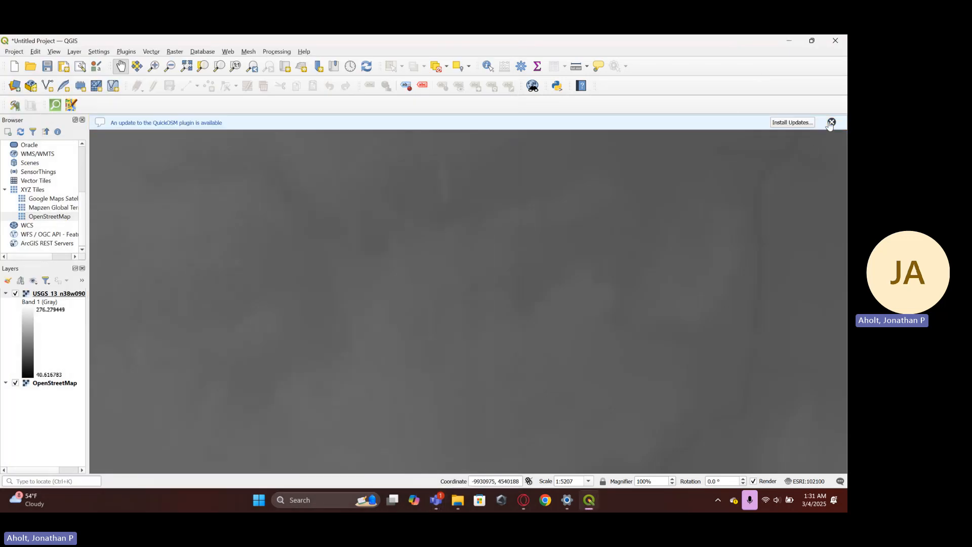
click(831, 122)
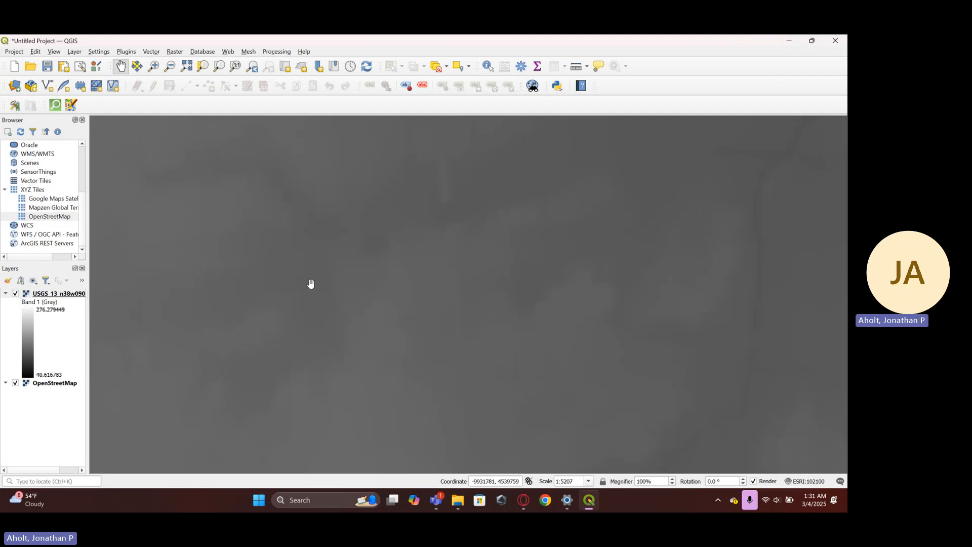
Step: Hide the USGS raster to frame the West Mill Street and South Illinois Avenue area on the basemap, and show the raster again
scroll(312, 283, down, 4)
scroll(330, 294, down, 1)
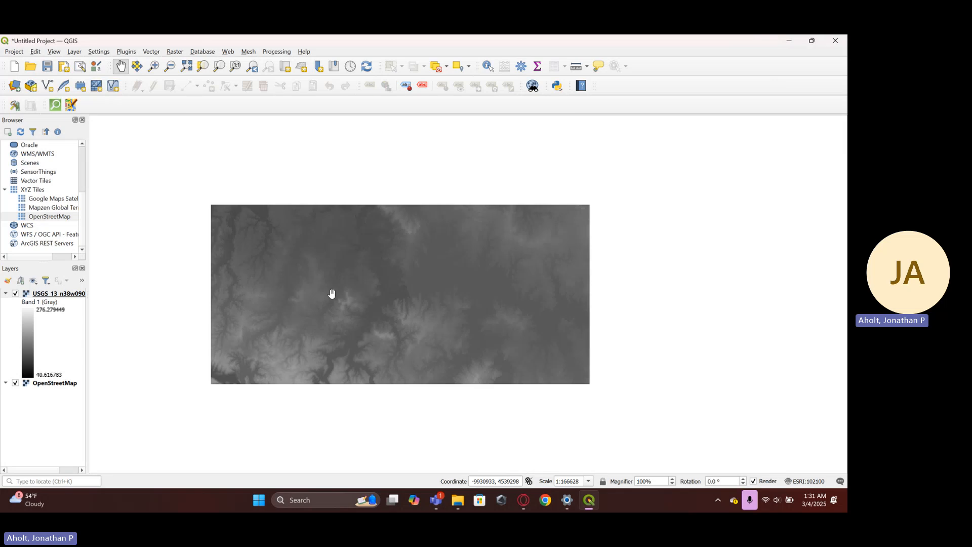
click(15, 295)
click(15, 294)
scroll(355, 335, up, 3)
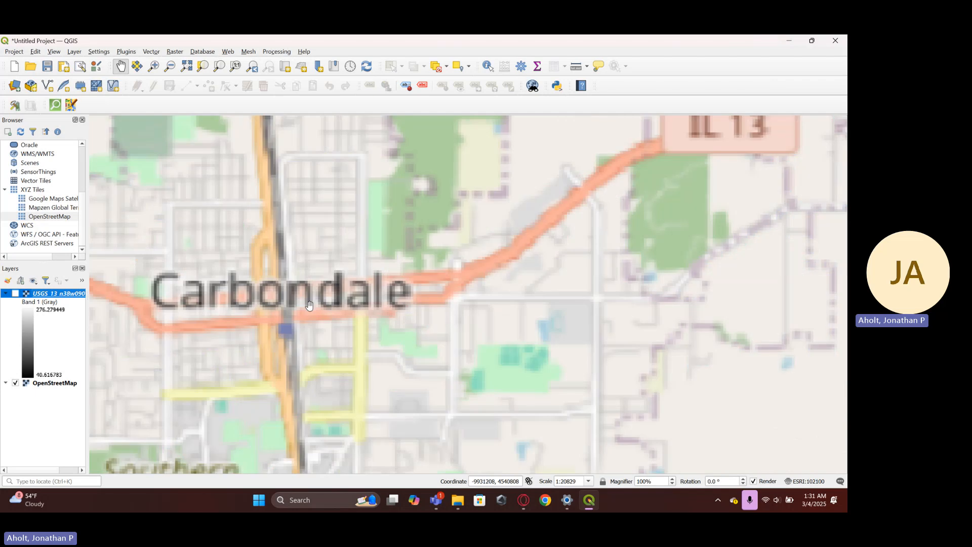
scroll(355, 335, up, 2)
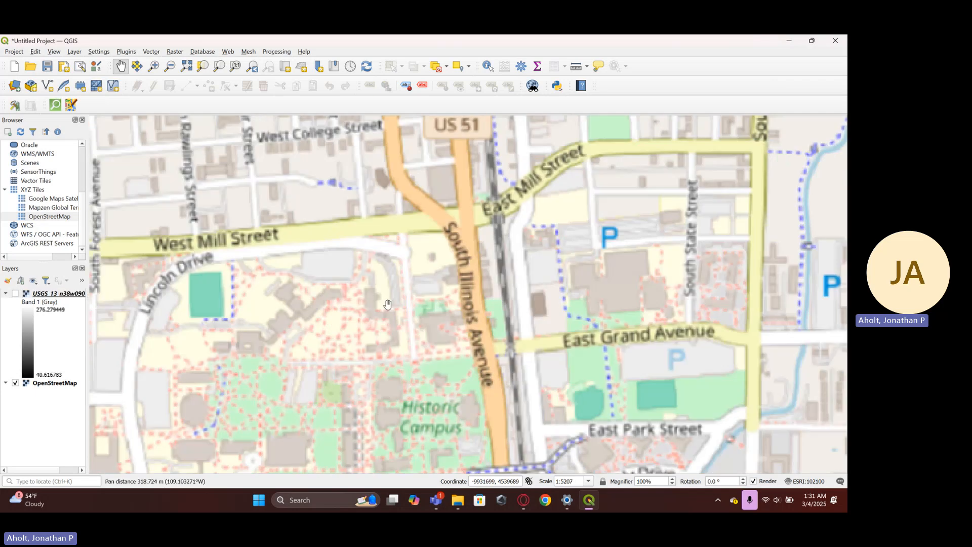
drag(459, 282, 449, 331)
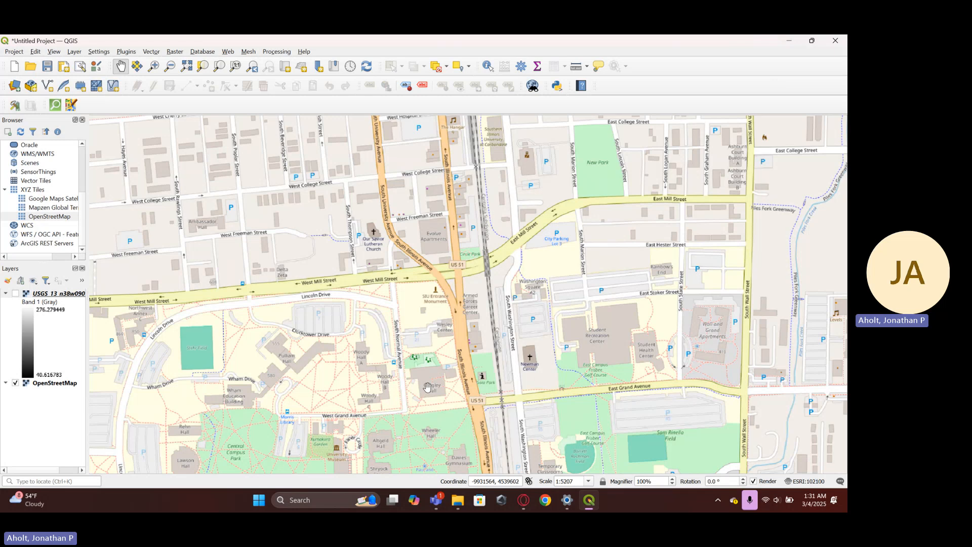
drag(454, 191, 449, 207)
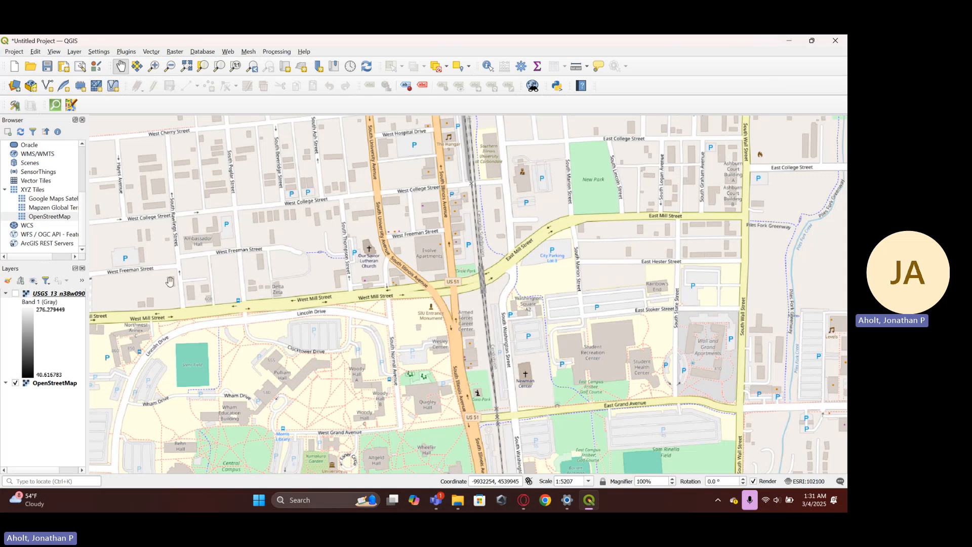
click(16, 293)
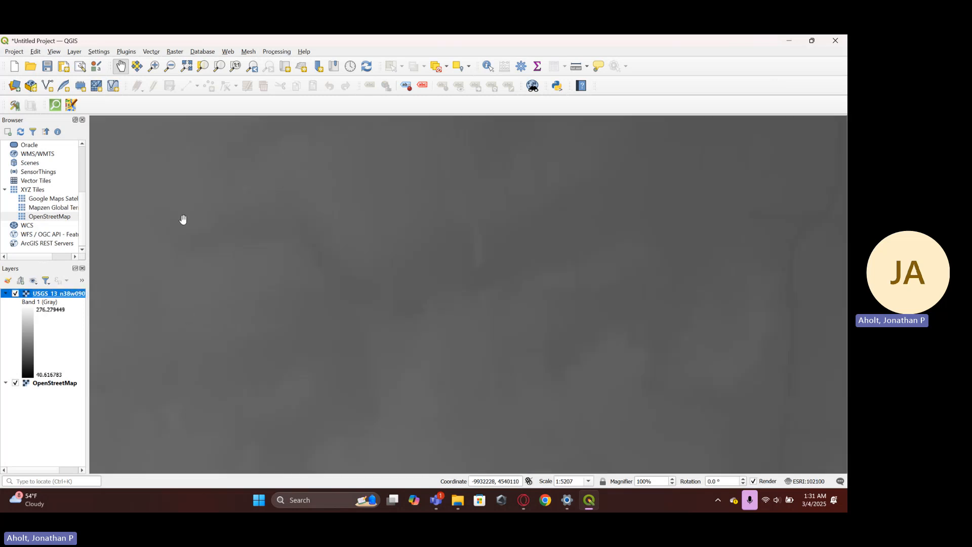
Step: Clip the USGS raster to the current map canvas extent and hide the original raster layer
click(172, 52)
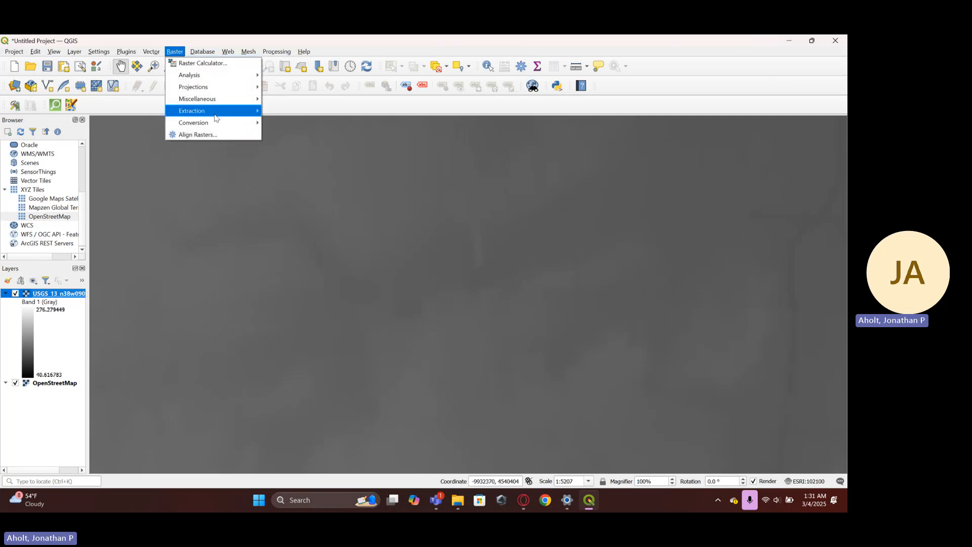
mouse_move(217, 114)
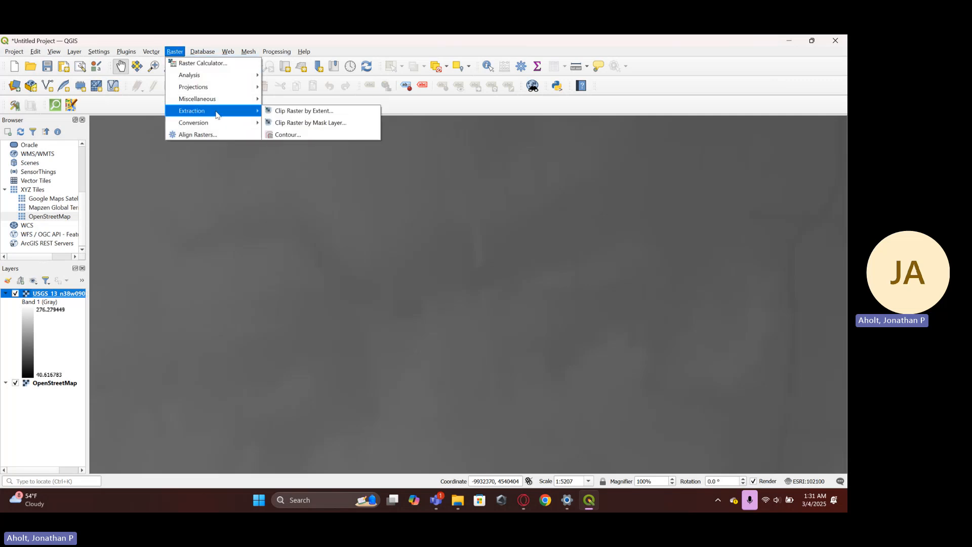
click(288, 111)
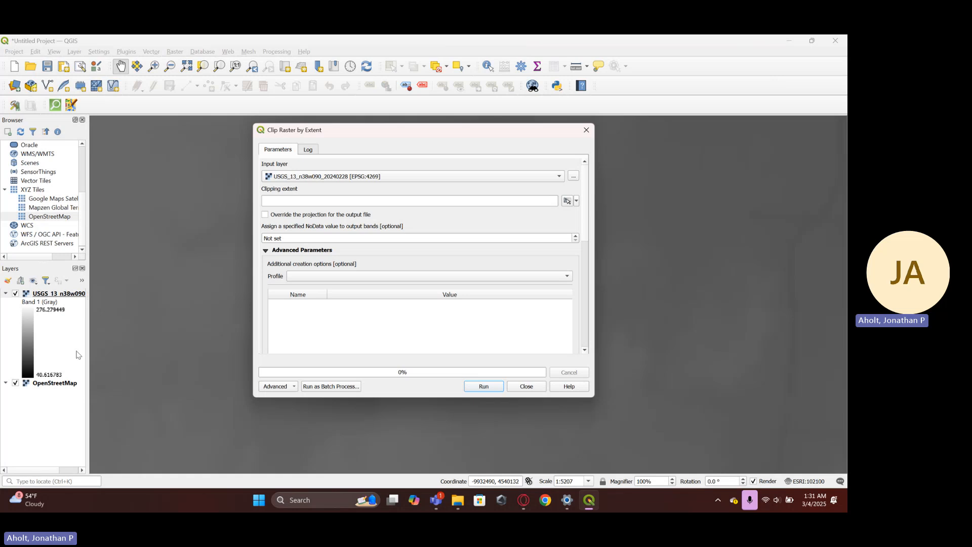
click(567, 201)
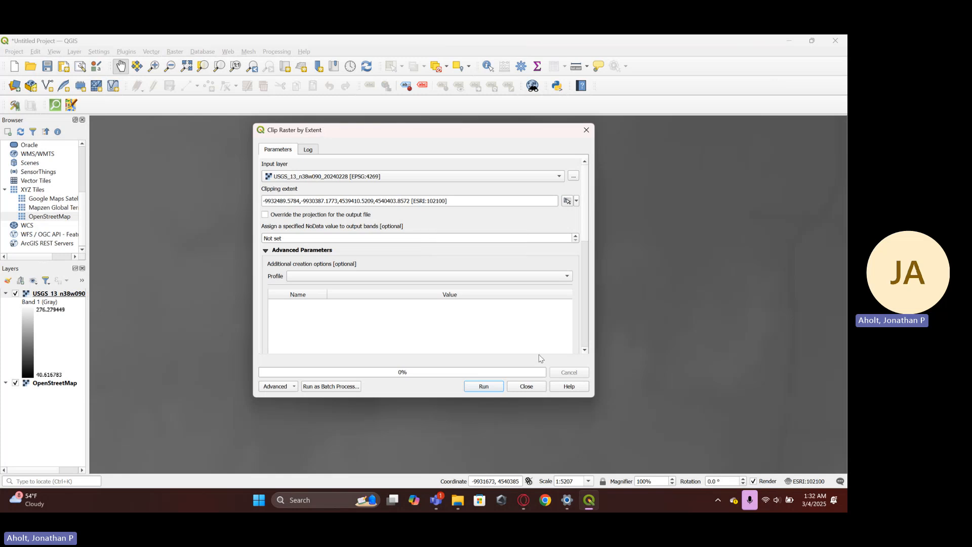
click(486, 387)
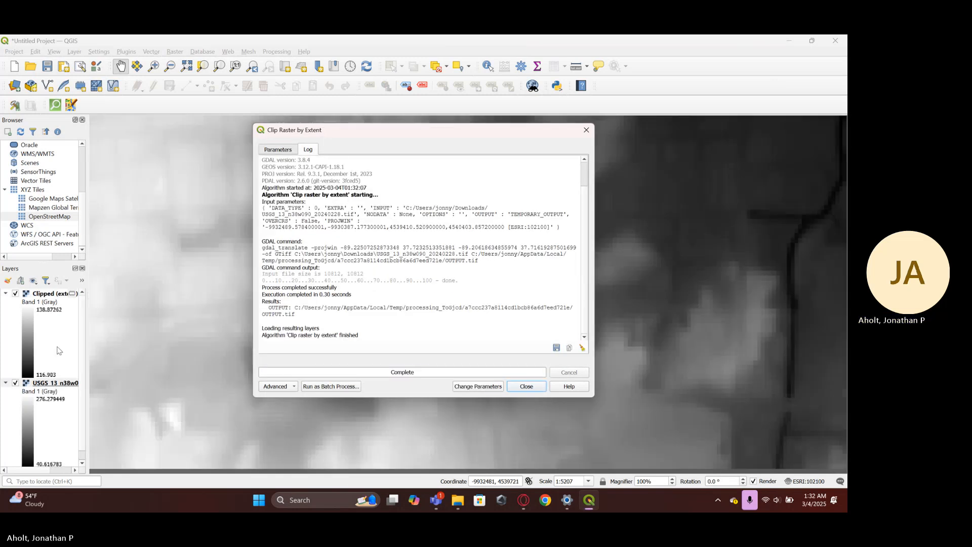
click(15, 384)
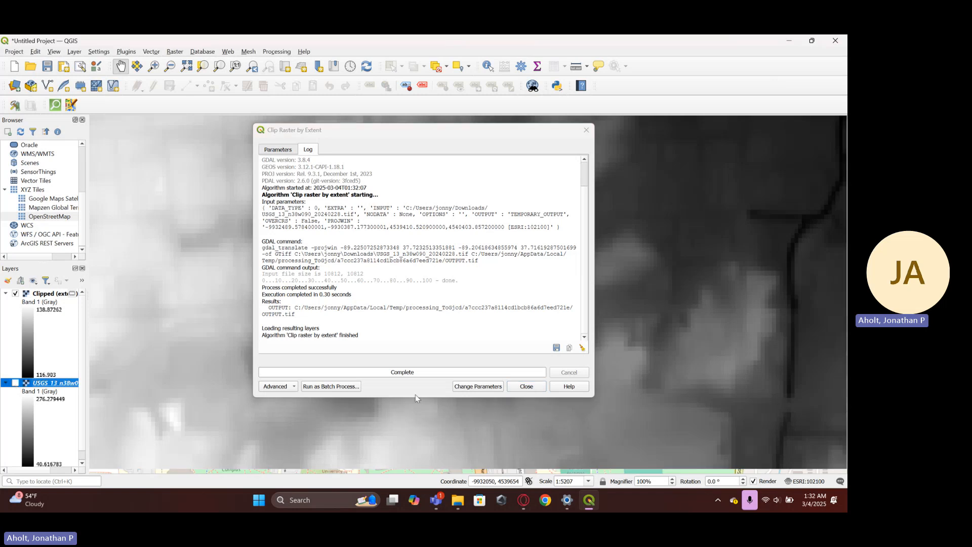
click(526, 387)
Step: Check the clipped raster's coverage against the OpenStreetMap basemap by toggling its visibility
scroll(342, 376, down, 2)
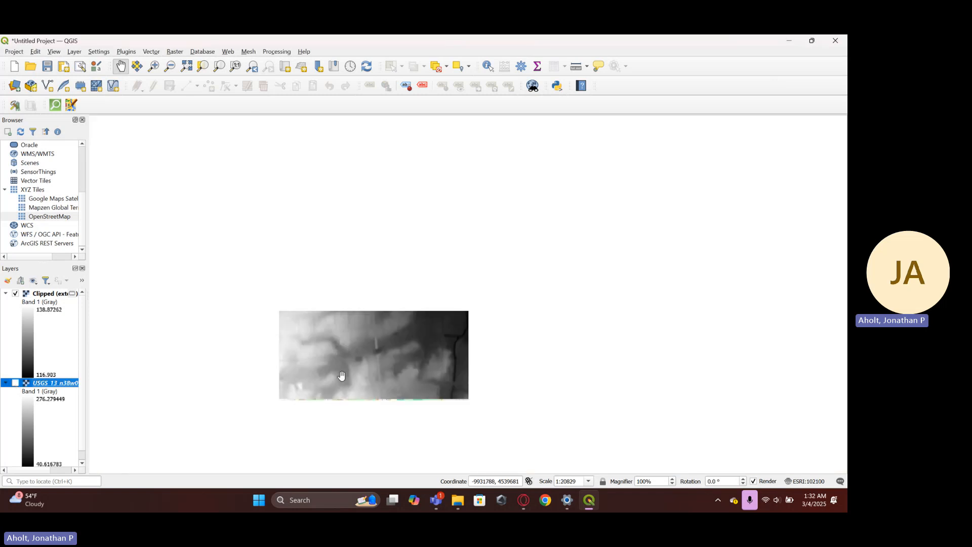
drag(342, 376, 350, 342)
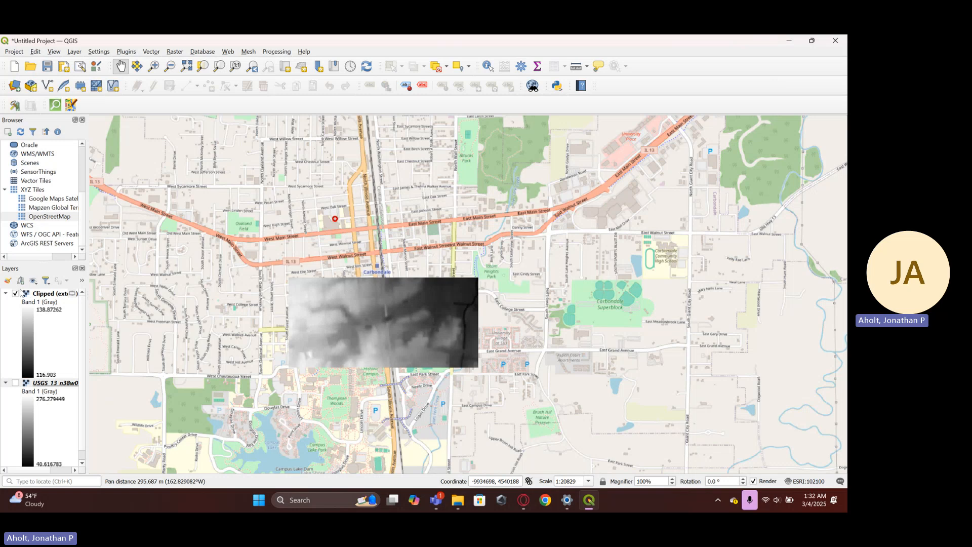
click(15, 293)
click(15, 293)
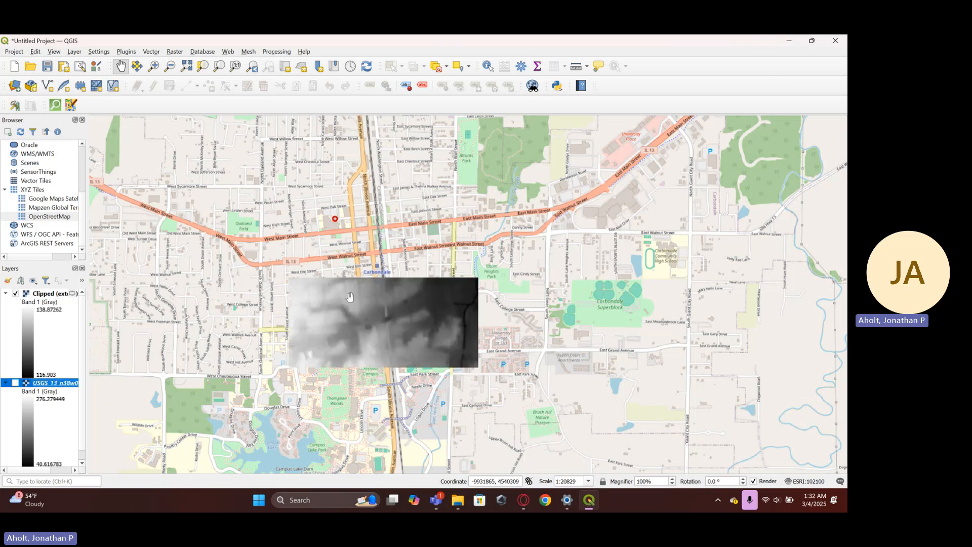
scroll(372, 291, up, 2)
drag(372, 291, 408, 360)
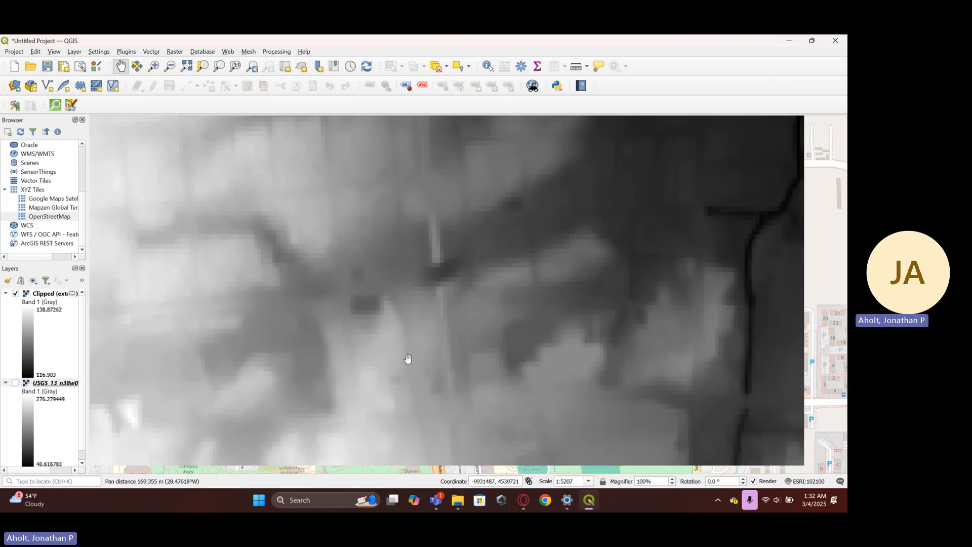
Step: Start the Contour extraction with the Clipped (extent) raster as its input layer
click(173, 53)
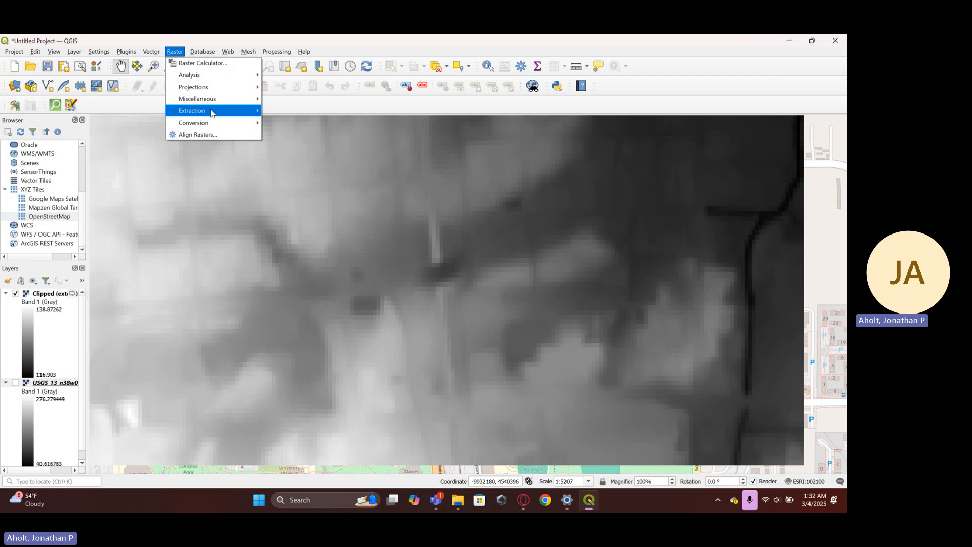
mouse_move(212, 113)
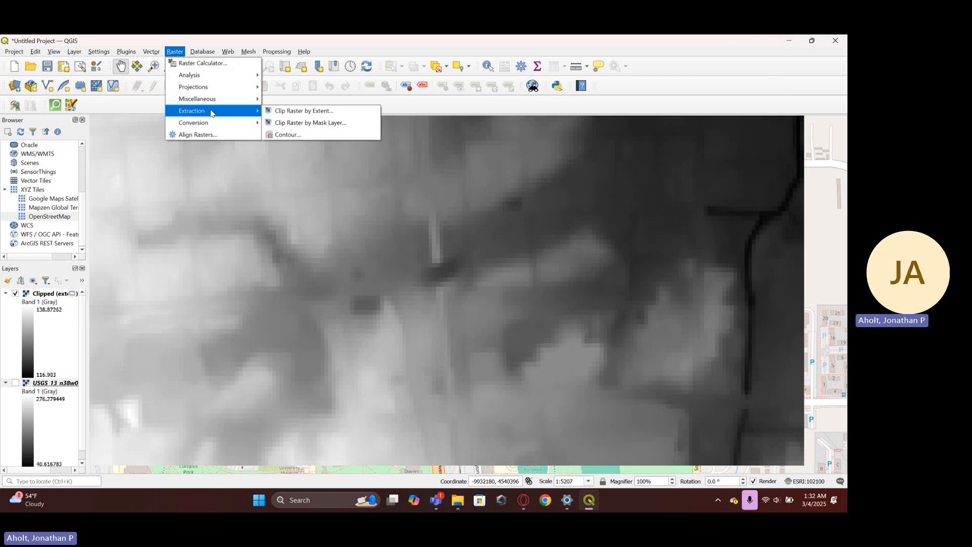
click(314, 135)
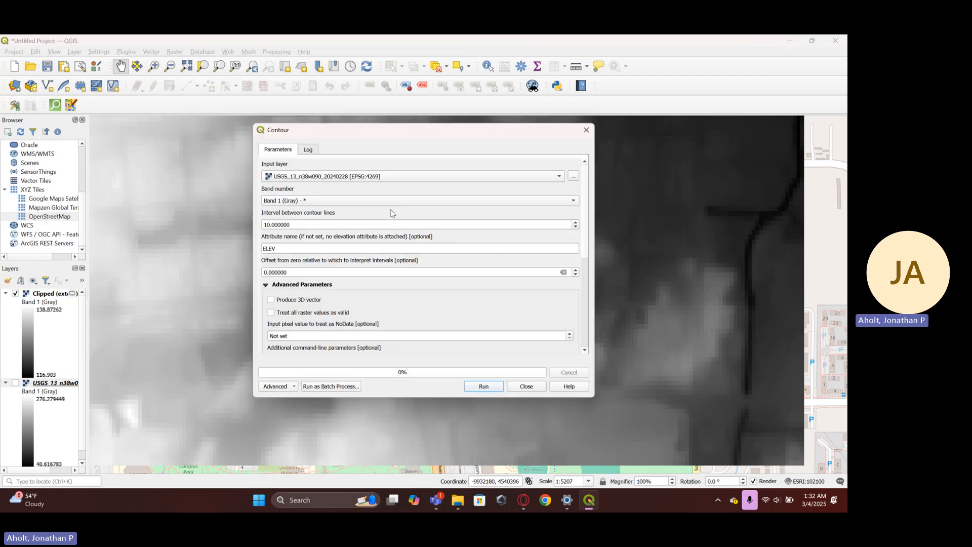
click(391, 177)
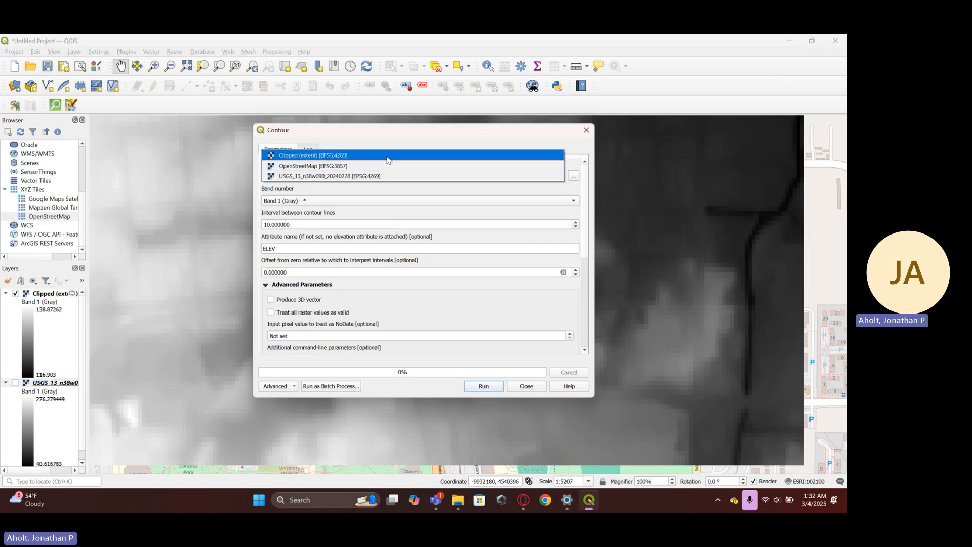
click(387, 160)
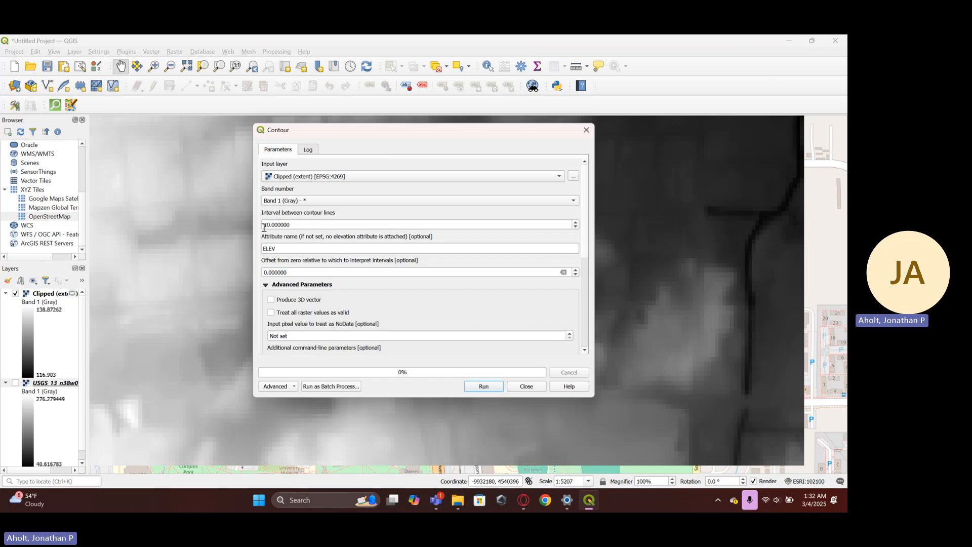
Step: Set the interval between contour lines to 0.3048 and generate the contours
double_click(298, 224)
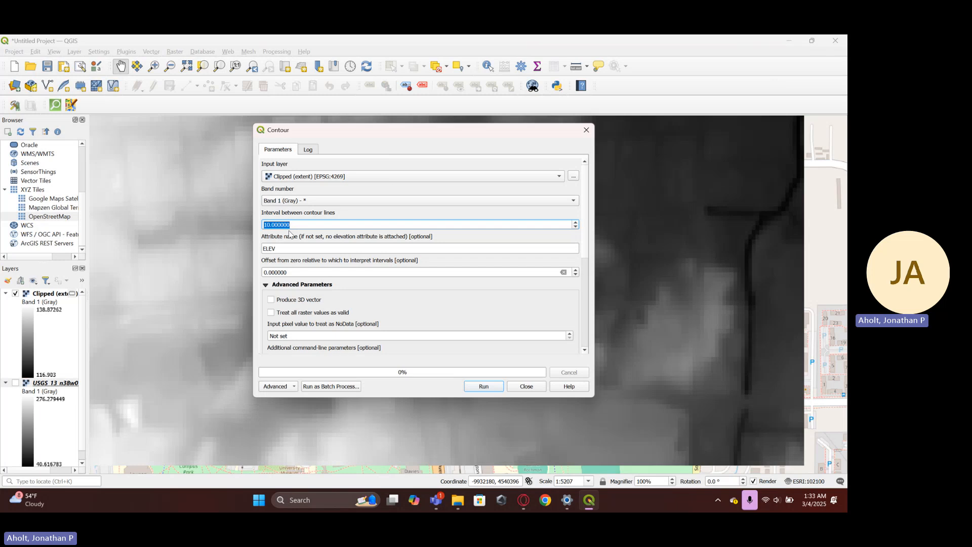
text(.3)
key(BackSpace)
key(BackSpace)
key(BackSpace)
key(BackSpace)
key(BackSpace)
text(4)
key(BackSpace)
key(BackSpace)
text(.3)
click(490, 390)
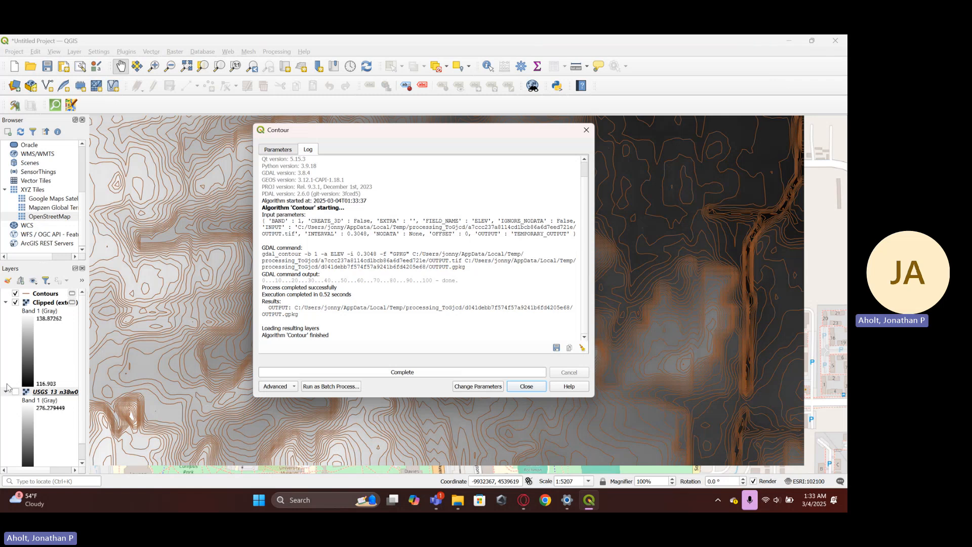
Step: Hide the clipped raster and examine the contour lines against the OpenStreetMap basemap around West Mill Street and South Illinois Avenue
click(526, 387)
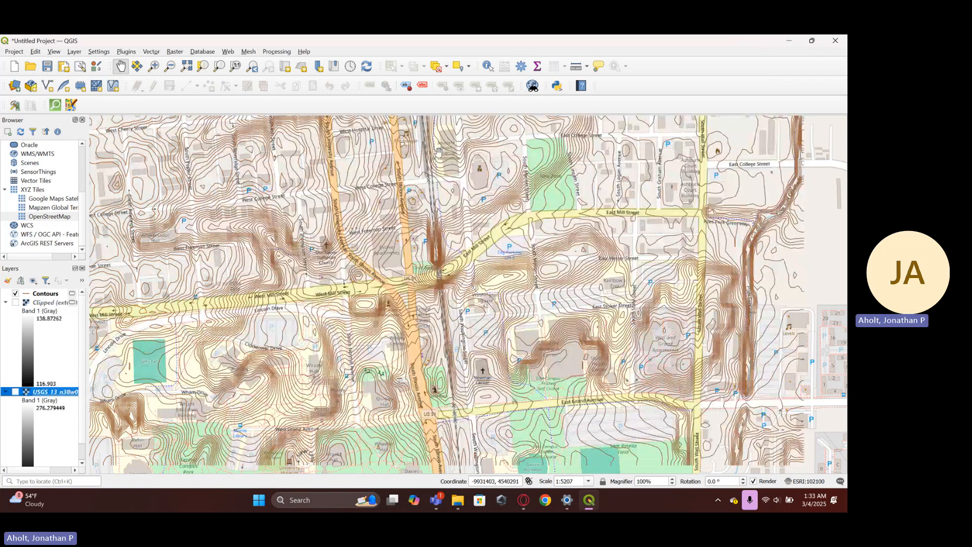
scroll(239, 275, down, 1)
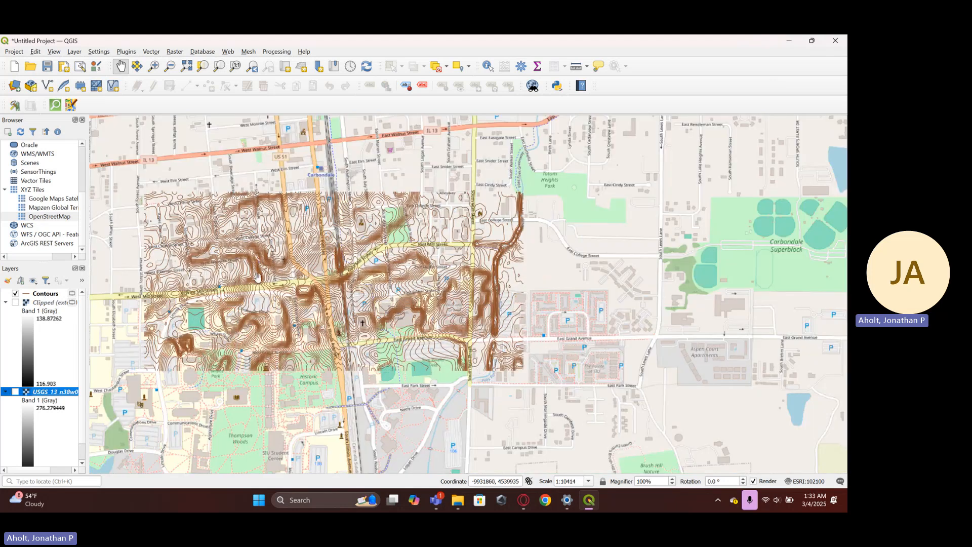
scroll(318, 294, up, 2)
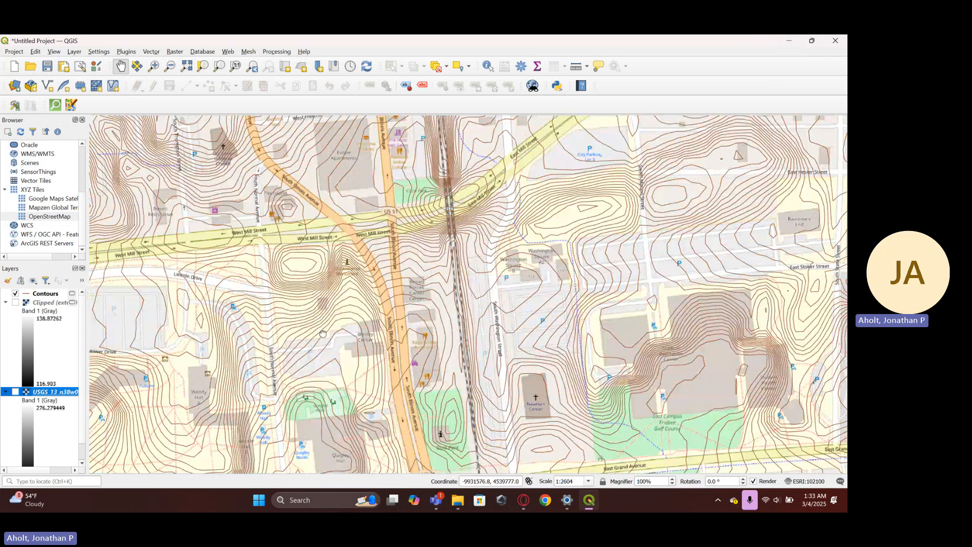
drag(320, 330, 352, 299)
scroll(364, 281, up, 1)
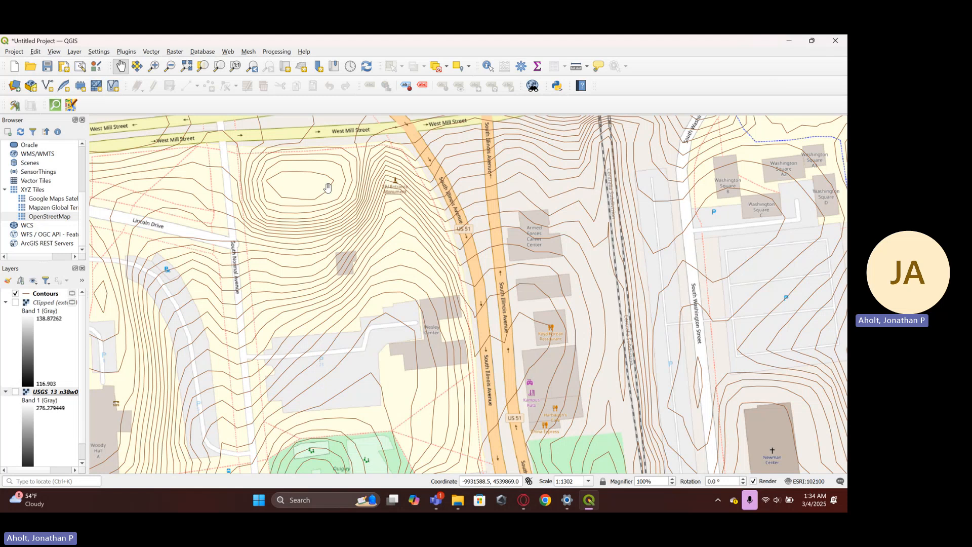
scroll(327, 188, down, 1)
drag(328, 188, 382, 232)
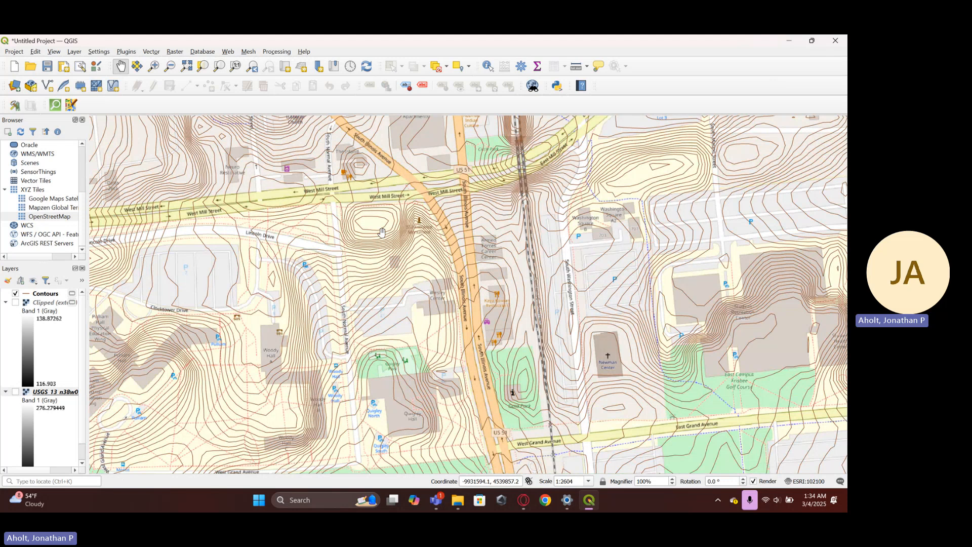
Step: Create a polygon shapefile named temp layer in the project CRS ESRI:102100, overwriting the existing file
click(74, 51)
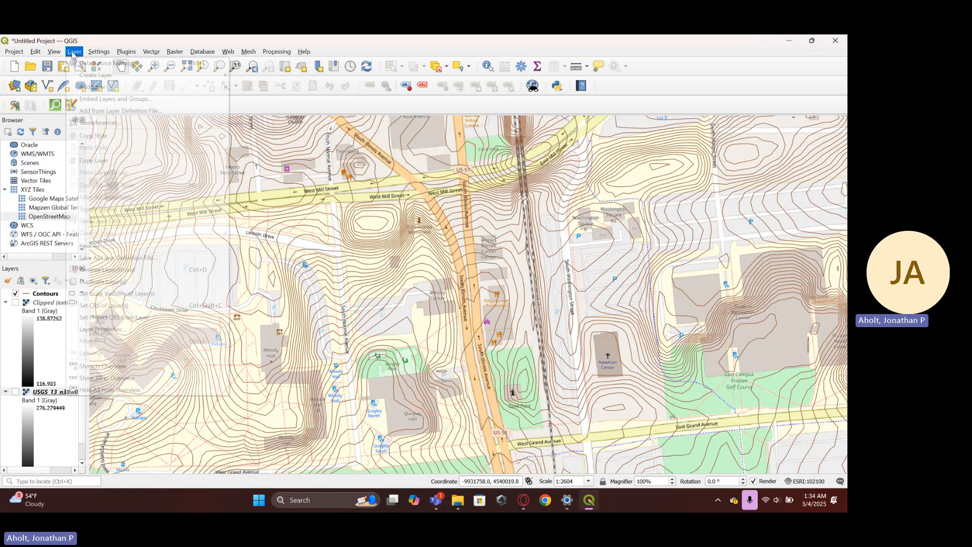
mouse_move(104, 75)
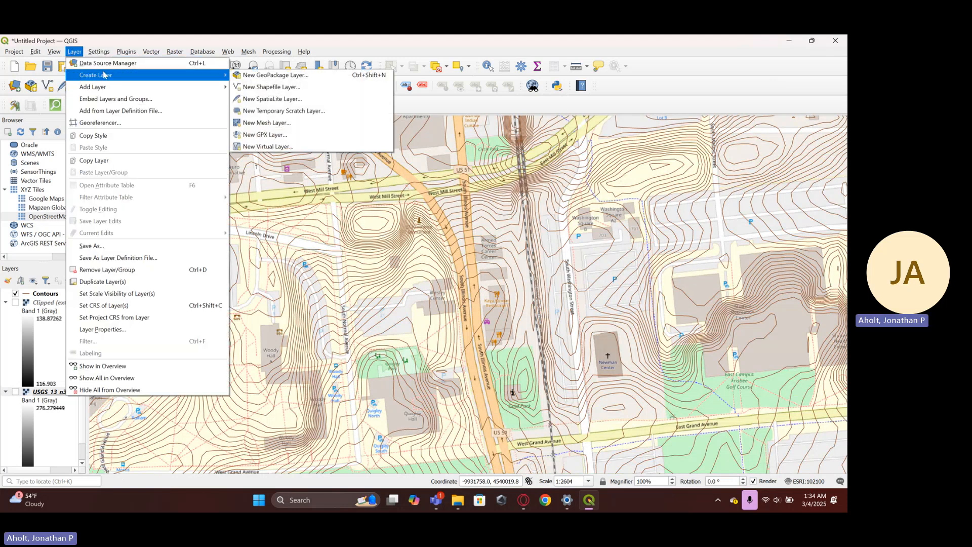
click(278, 88)
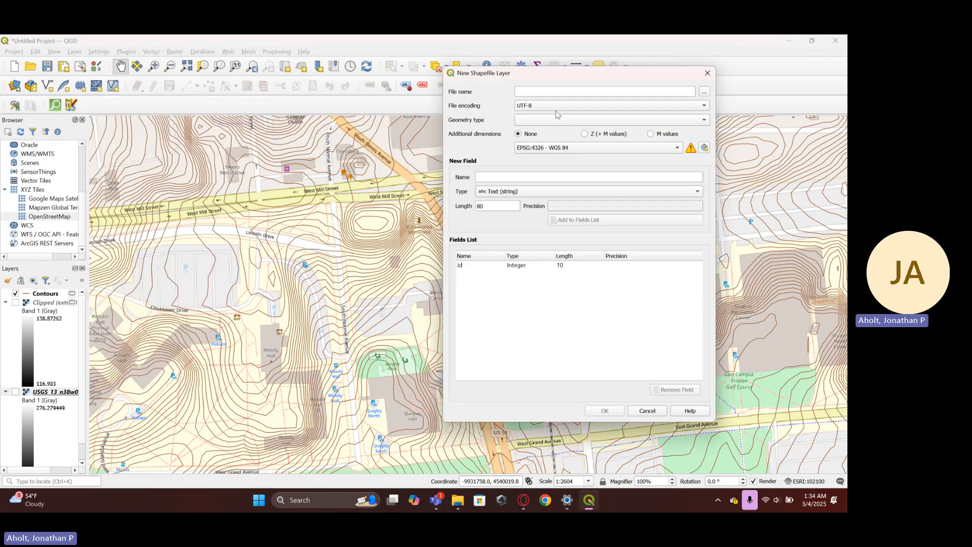
click(552, 147)
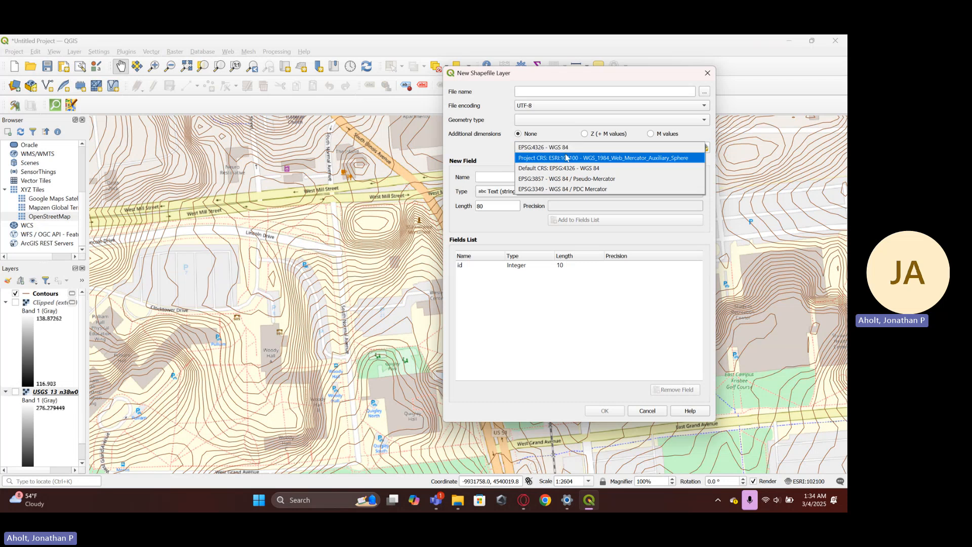
click(569, 158)
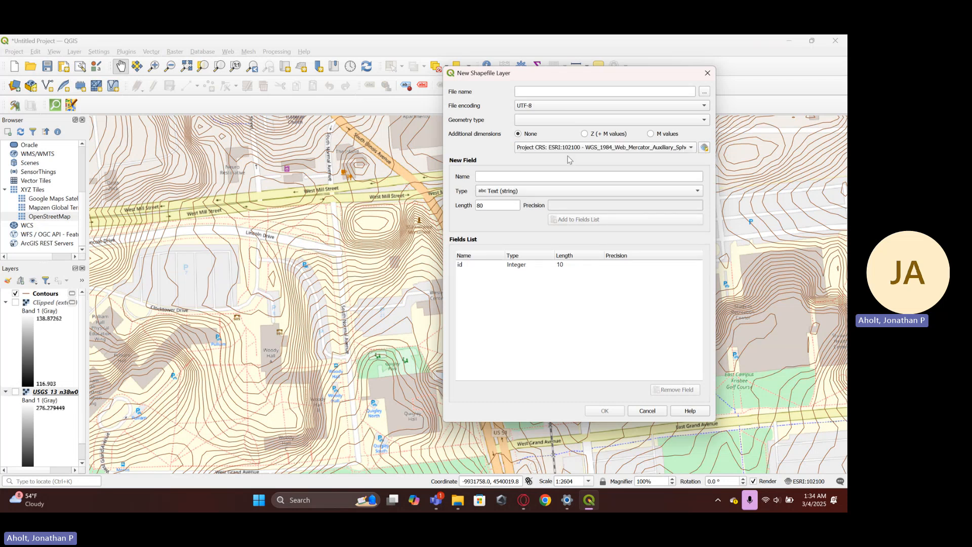
click(540, 122)
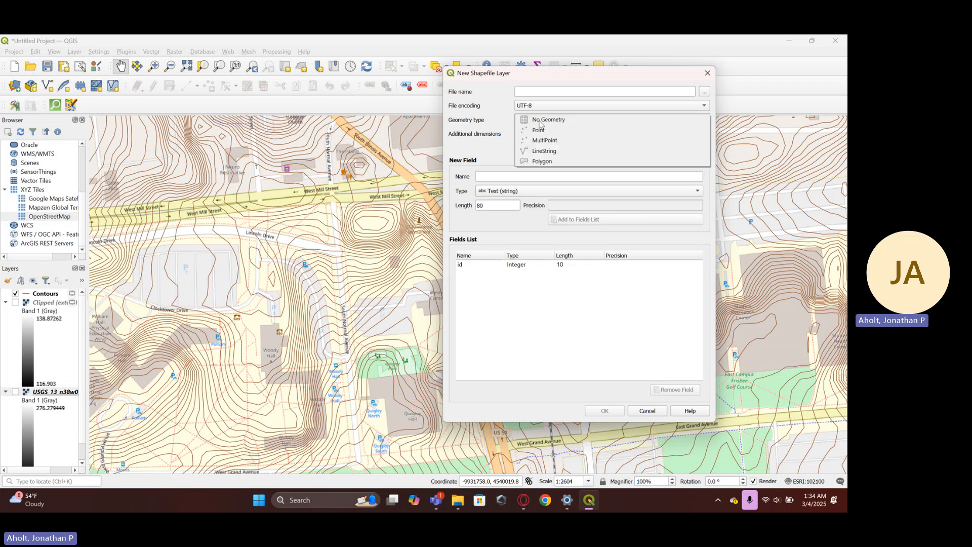
click(551, 162)
click(533, 90)
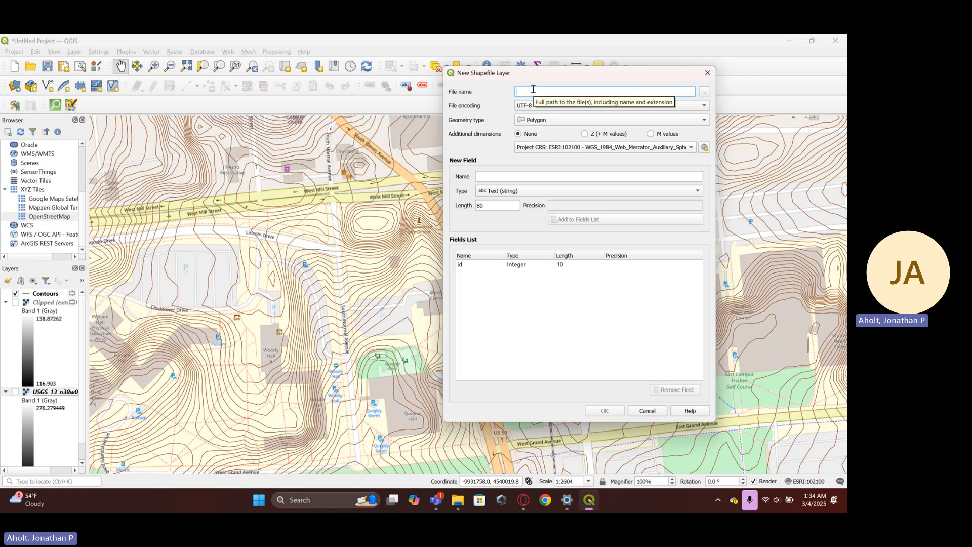
text(temp layer)
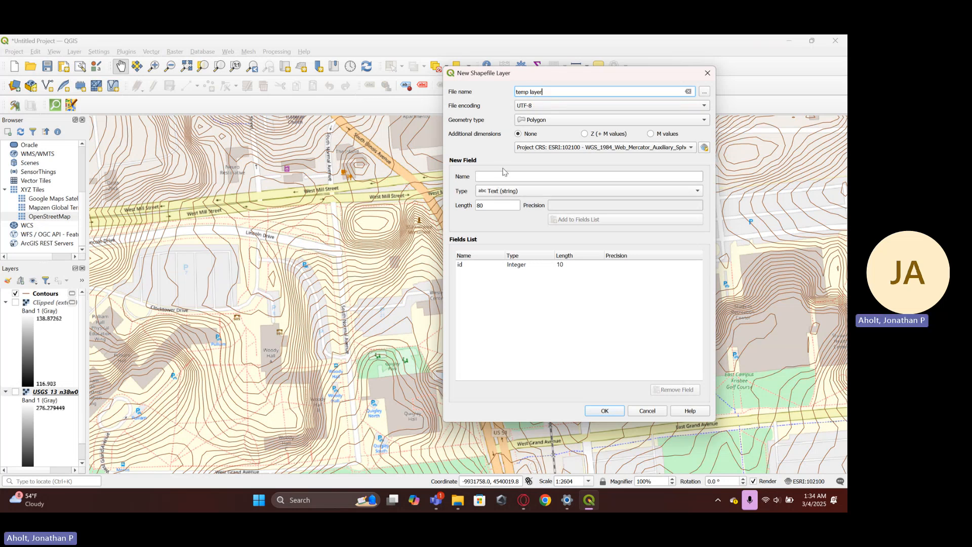
click(605, 413)
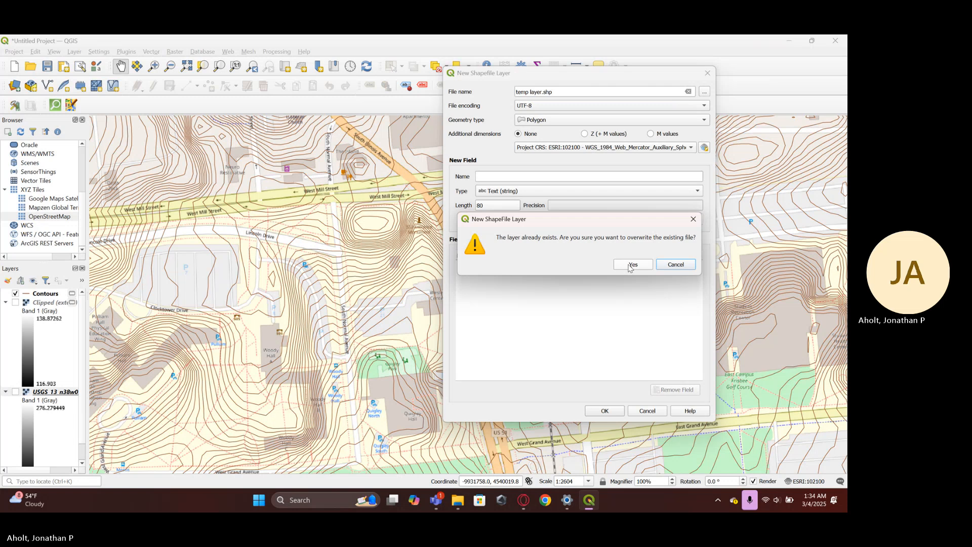
click(632, 265)
Step: Move temp layer directly beneath Contours in the layer order and turn on editing for it
drag(48, 392, 45, 302)
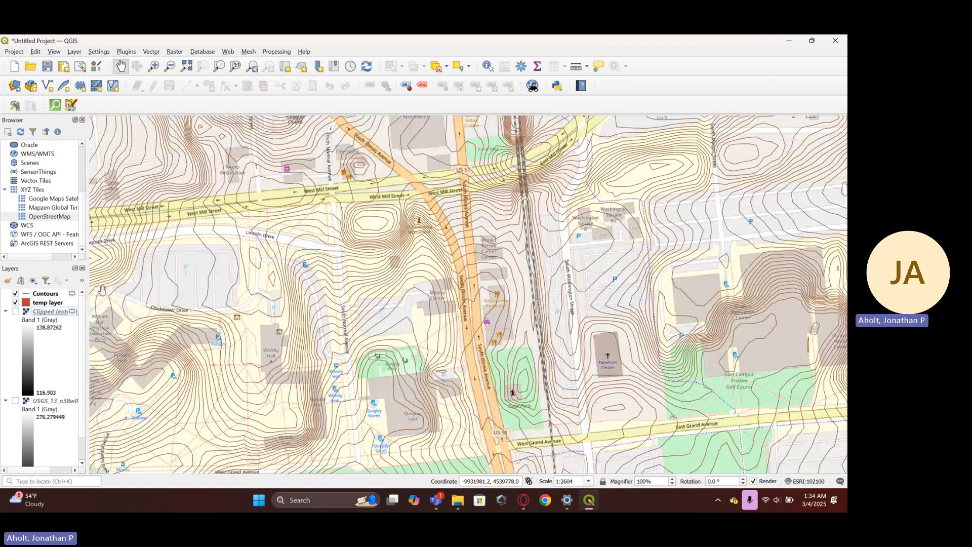
click(48, 302)
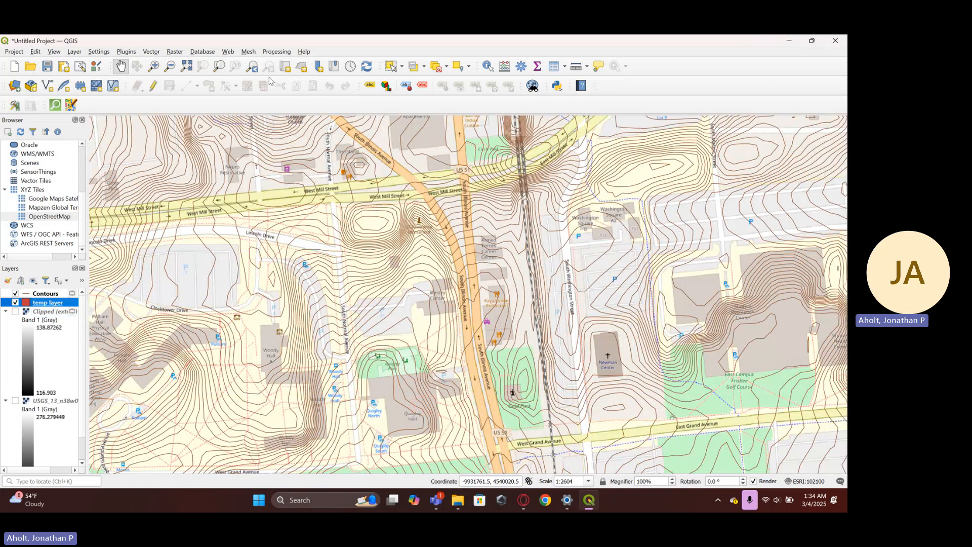
click(153, 87)
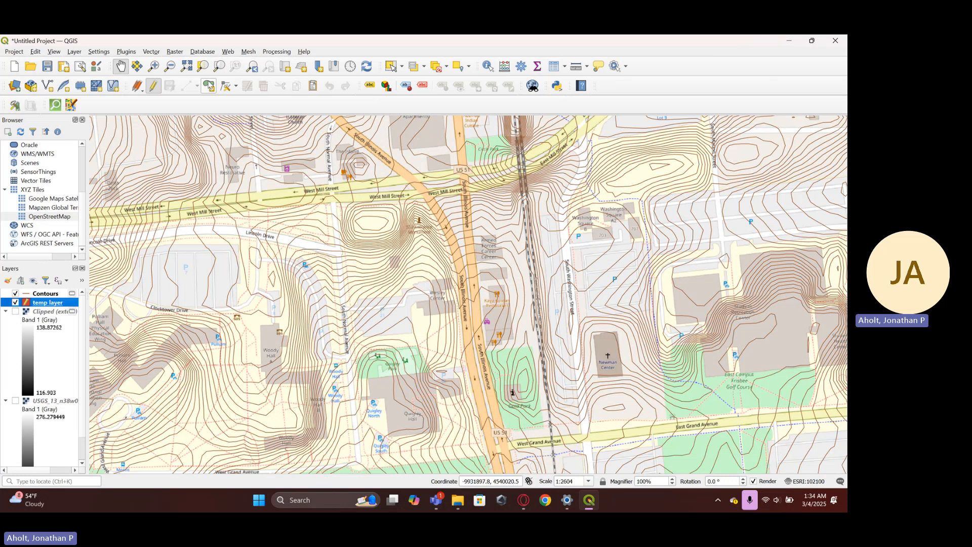
Step: Draw a four-sided polygon over the campus block between West Grand Avenue and West Mill Street, extending east past US 51, with id 1
click(209, 87)
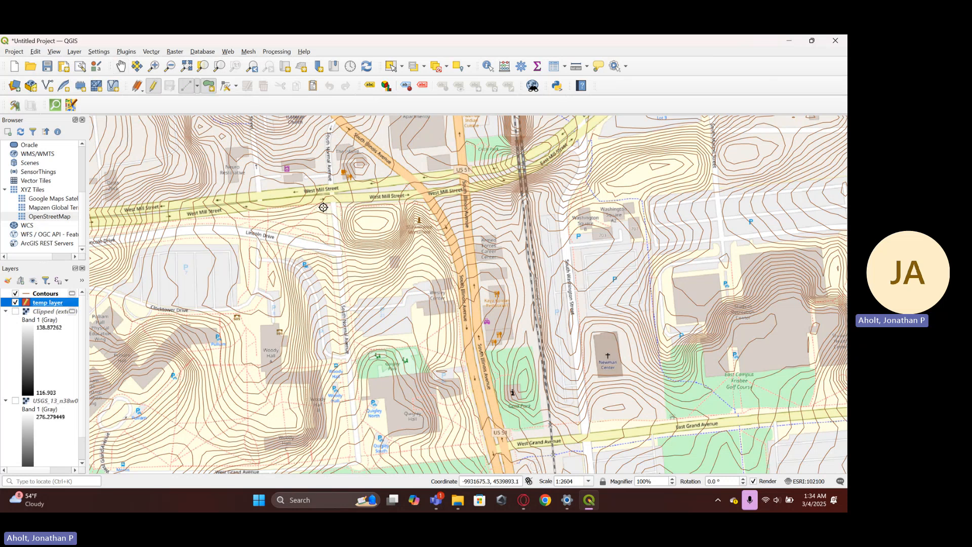
scroll(320, 201, down, 1)
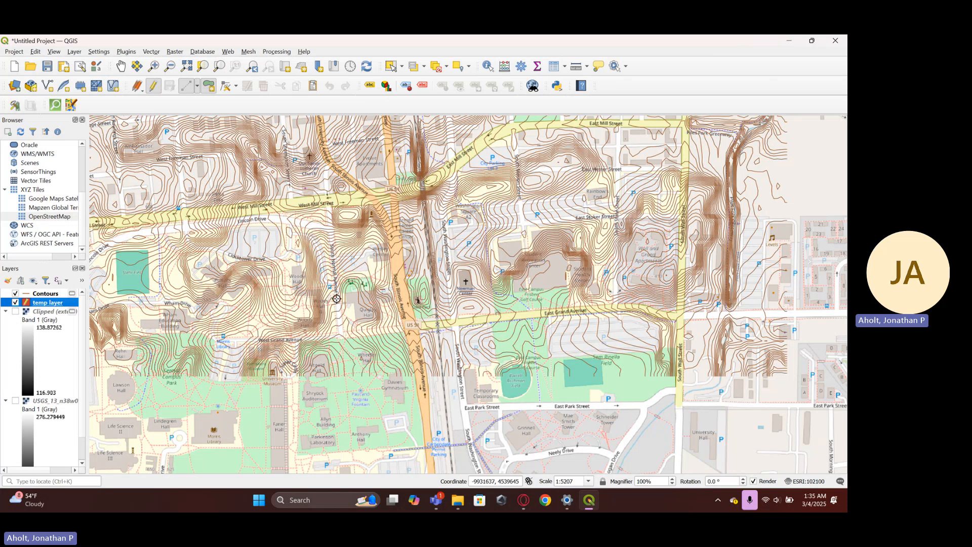
click(292, 336)
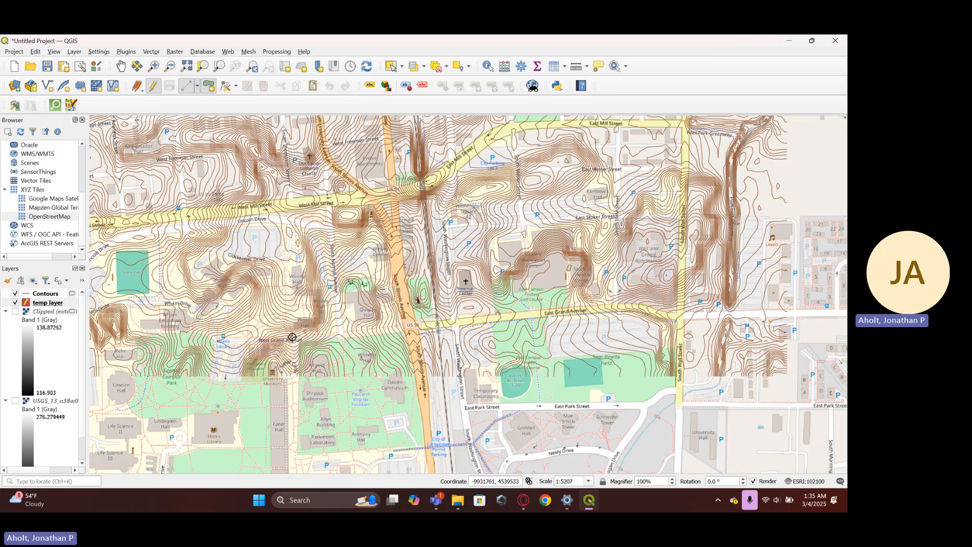
click(421, 324)
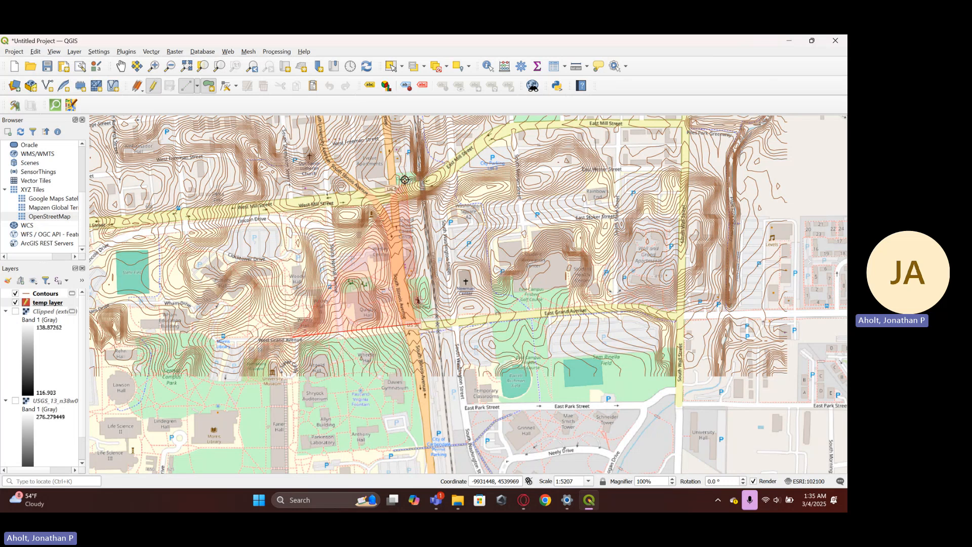
click(404, 176)
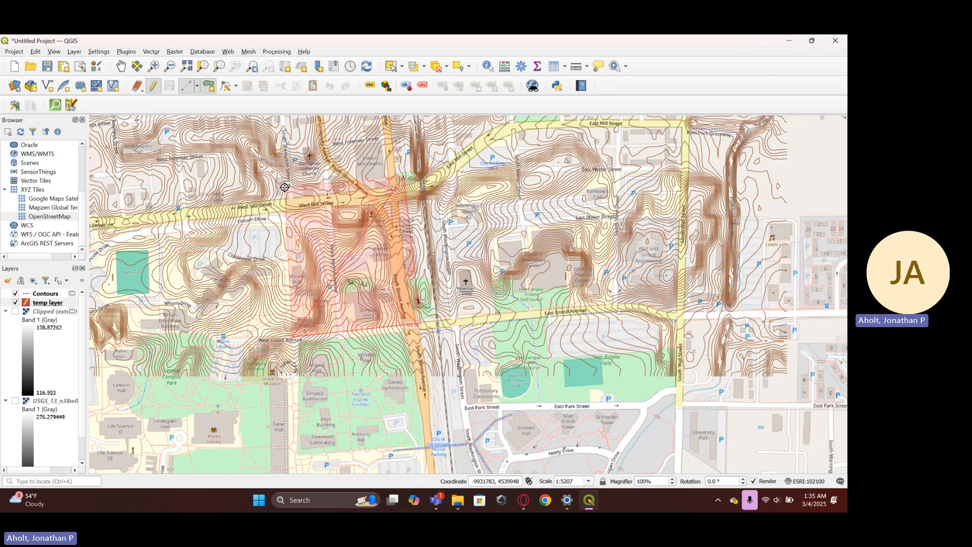
right_click(283, 188)
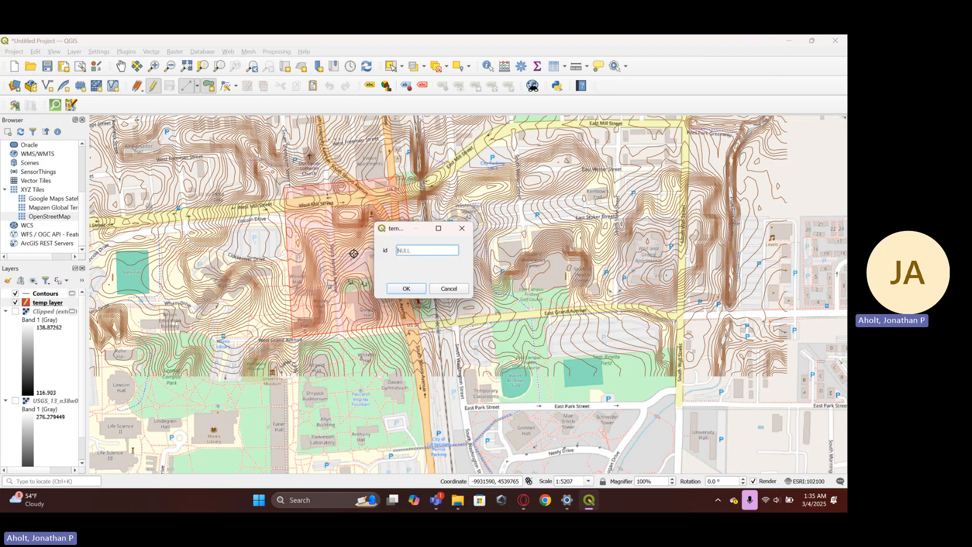
text(1)
click(405, 289)
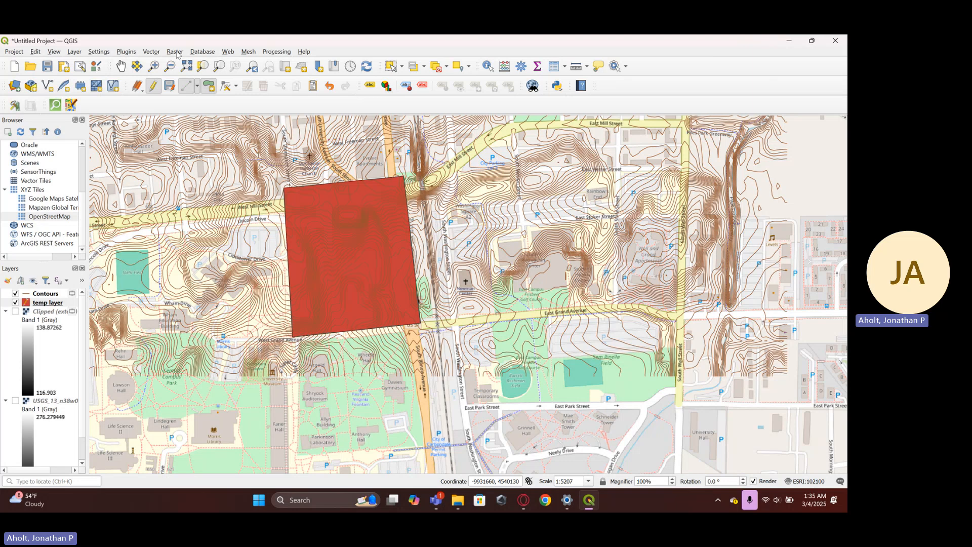
Step: Start the vector Clip tool with Contours as the input layer and temp layer as the overlay
click(151, 53)
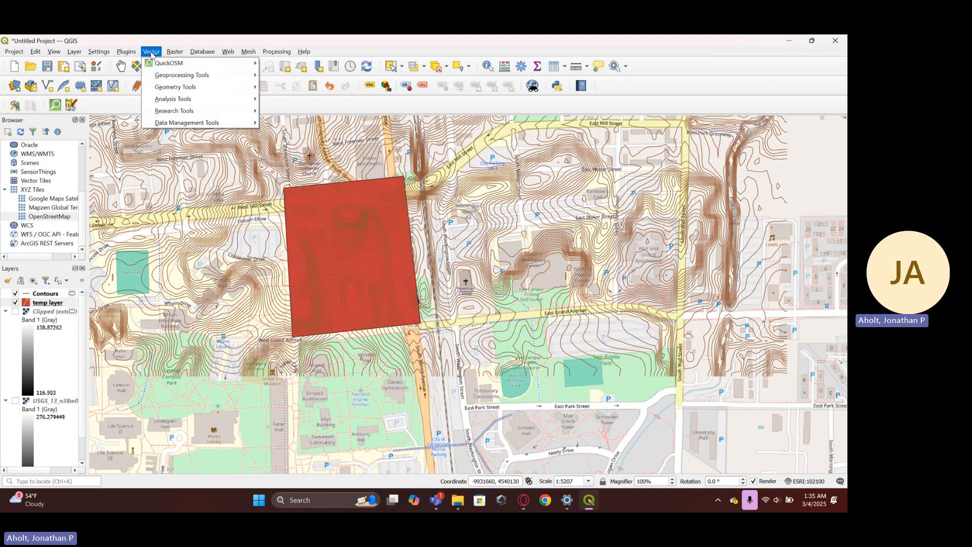
mouse_move(180, 77)
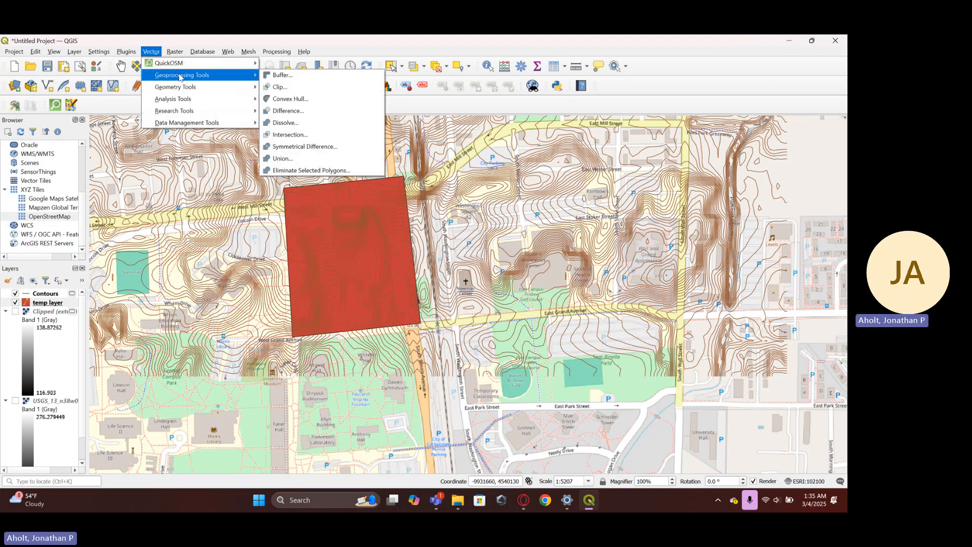
click(280, 88)
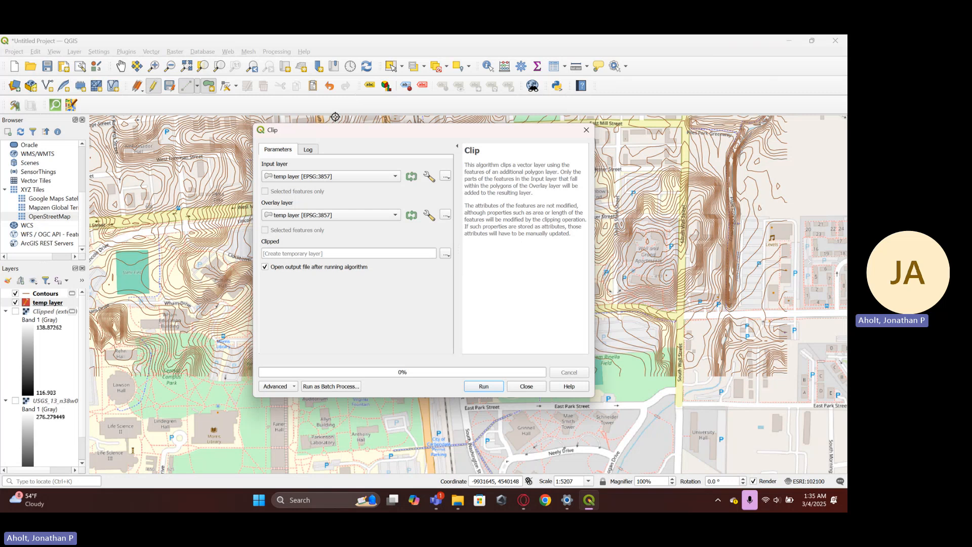
click(348, 182)
click(332, 166)
Step: Try to run the clip with clippedtopo as the output file name
click(318, 255)
text(cli)
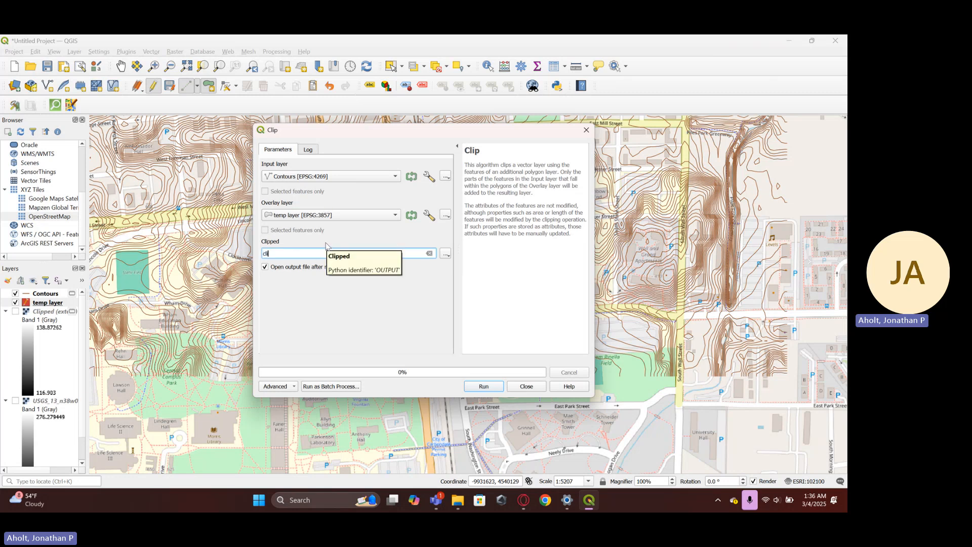
text(ppedtopo)
click(482, 387)
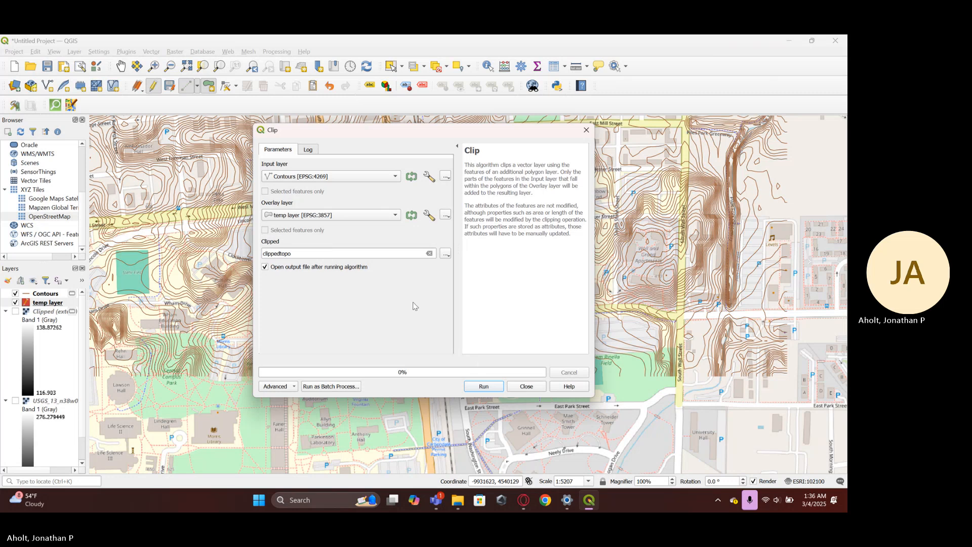
click(477, 383)
Step: Clear the output file name and clip Contours by temp layer into a temporary layer
click(338, 195)
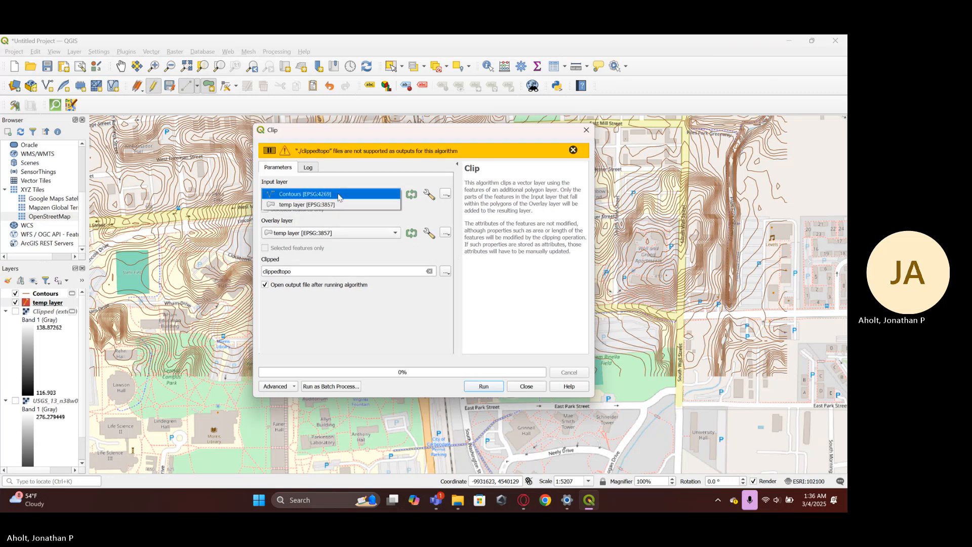
click(338, 196)
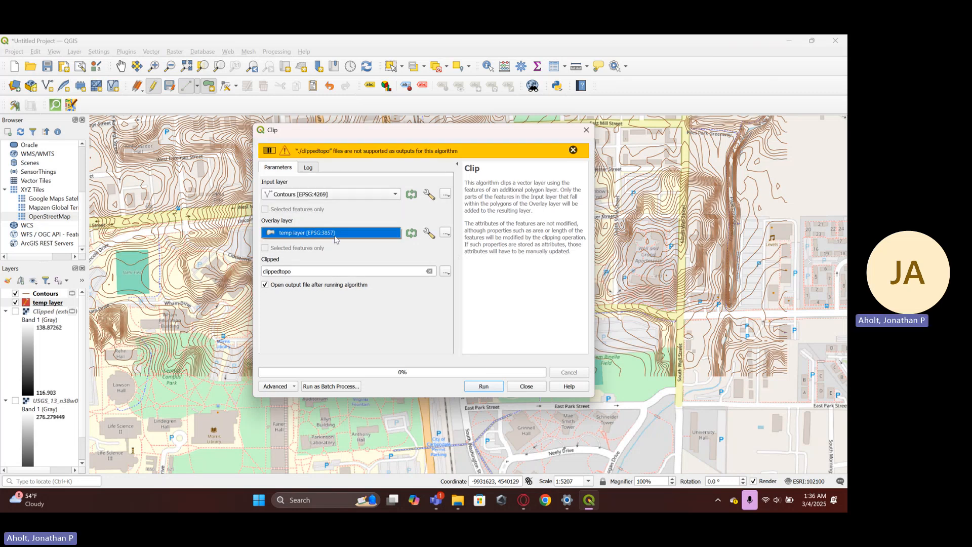
click(366, 272)
key(BackSpace)
key(BackSpace)
key(BackSpace)
key(BackSpace)
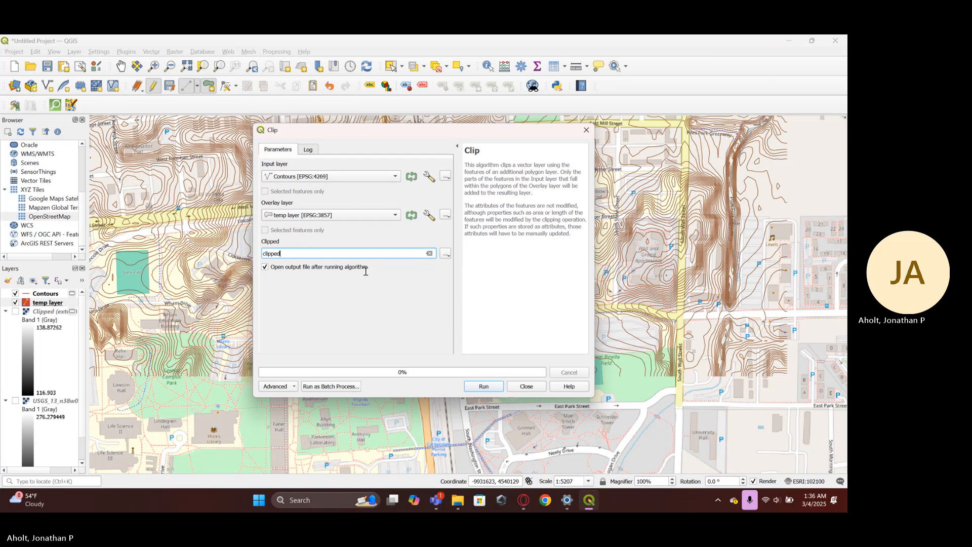
double_click(284, 253)
key(BackSpace)
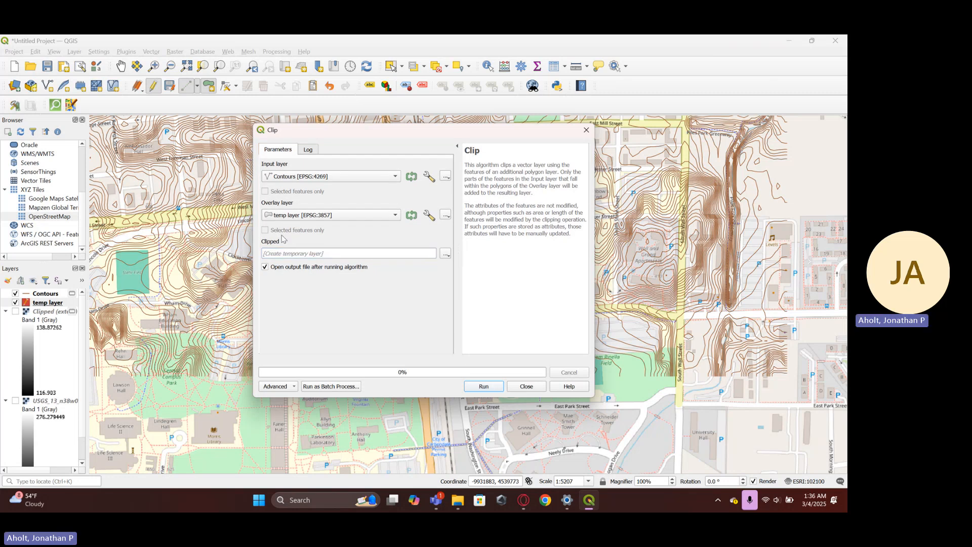
click(484, 387)
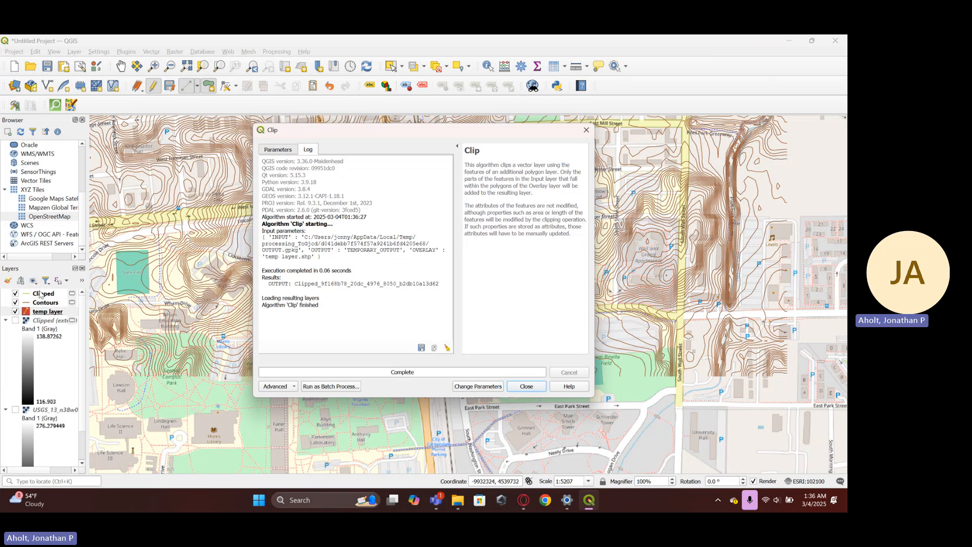
click(525, 387)
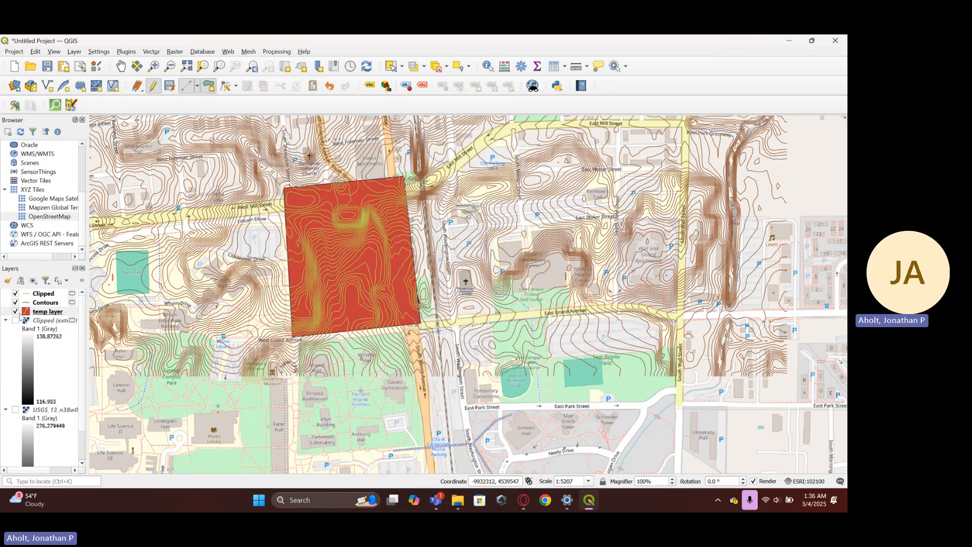
Step: Hide the temp layer and Contours layers so that only the Clipped contours show over the campus block
click(15, 311)
click(15, 303)
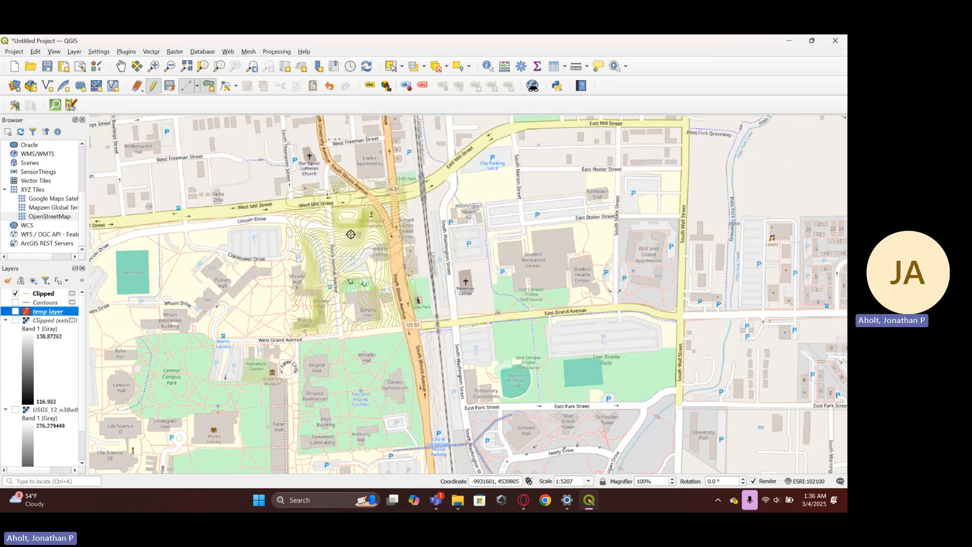
scroll(352, 220, up, 1)
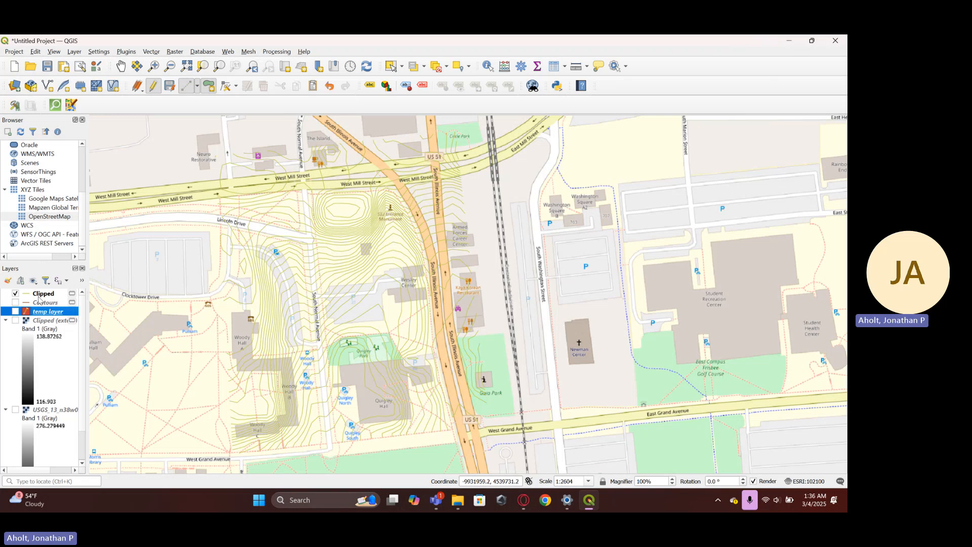
Step: Export the Clipped layer as an ESRI Shapefile named clippedtopo in the project CRS, ESRI:102100 WGS_1984_Web_Mercator_Auxiliary_Sphere
right_click(39, 294)
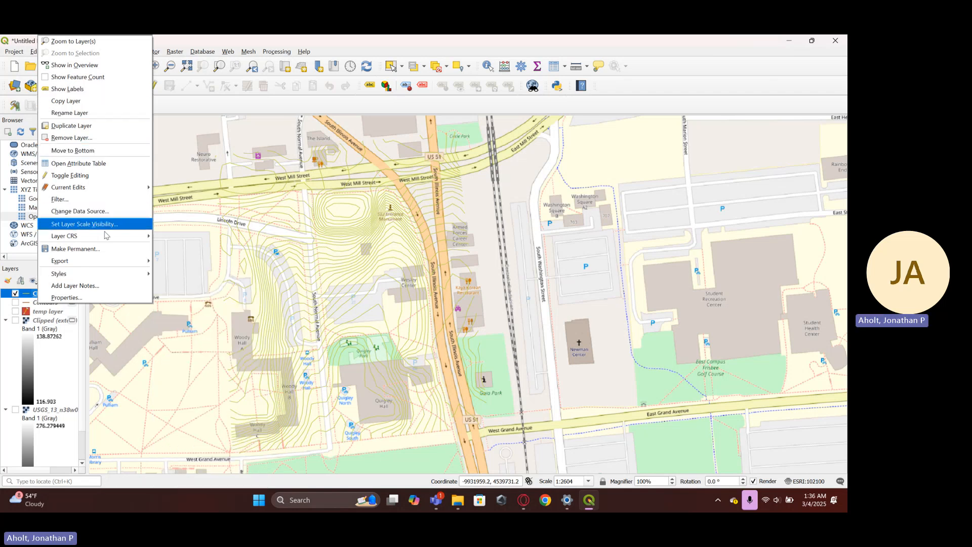
mouse_move(102, 262)
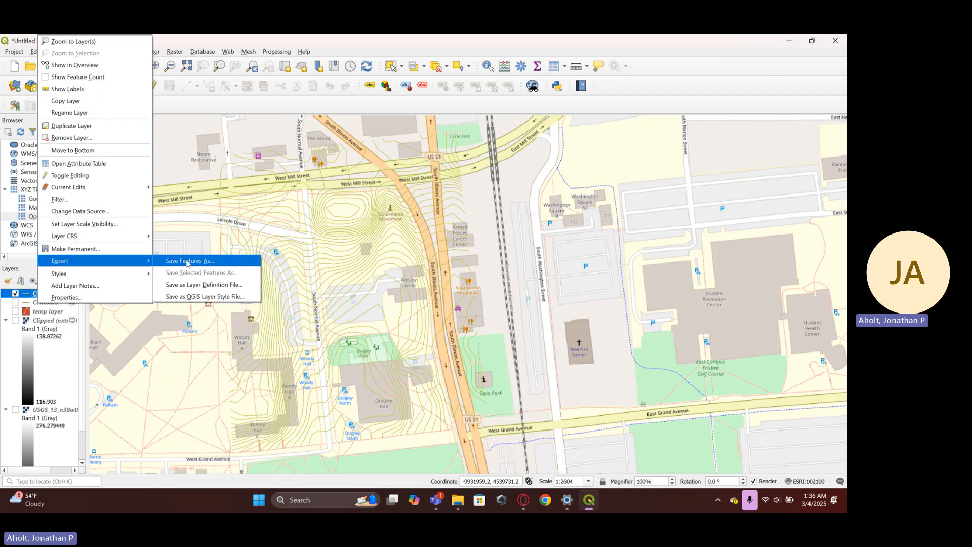
click(188, 262)
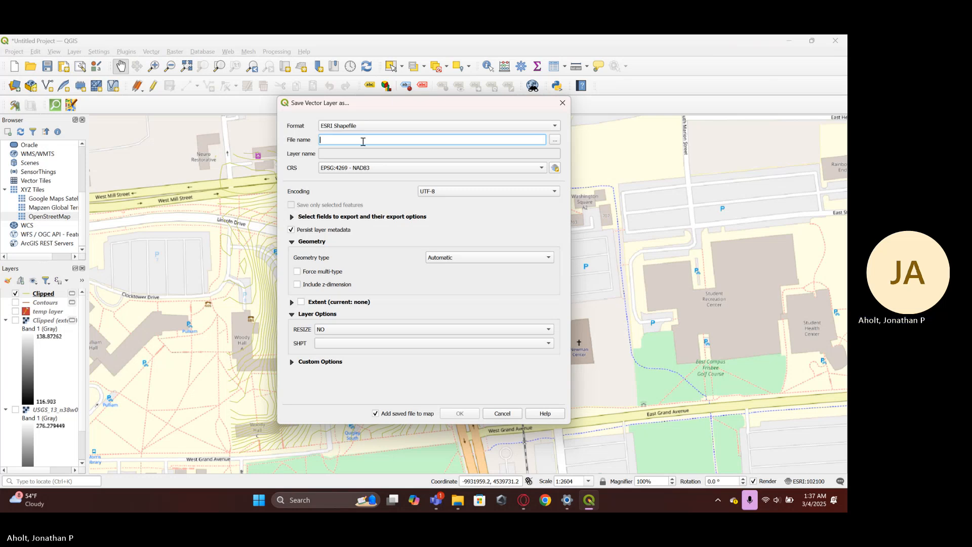
click(357, 170)
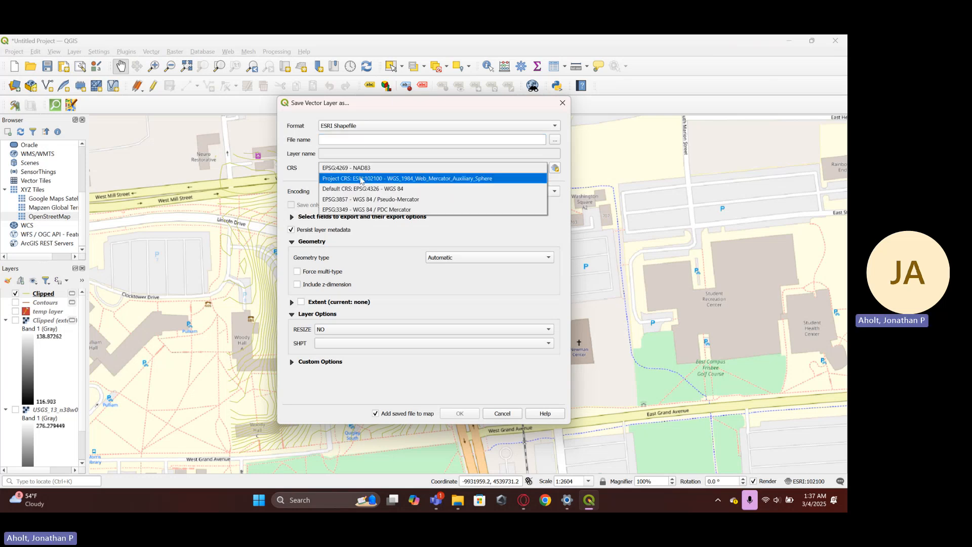
click(357, 179)
click(360, 137)
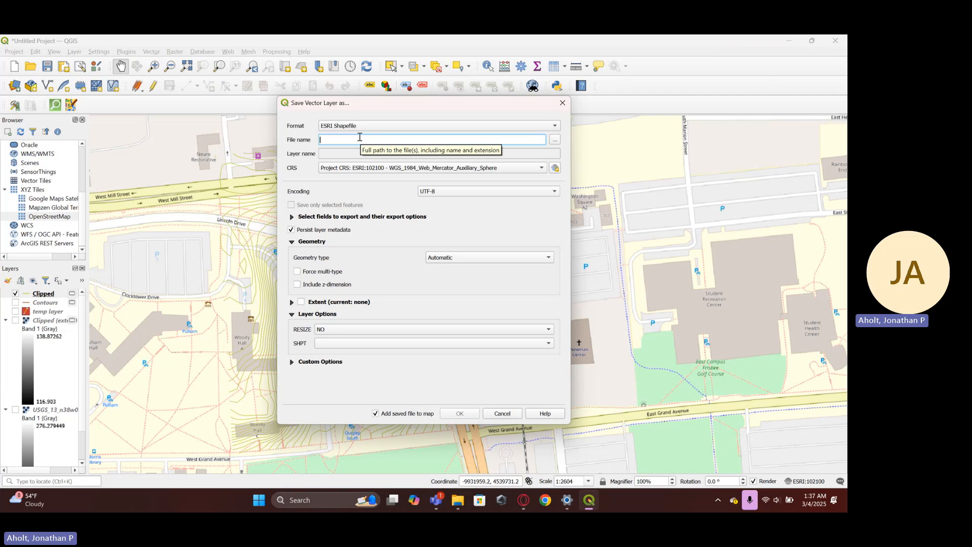
text(clippedtopo)
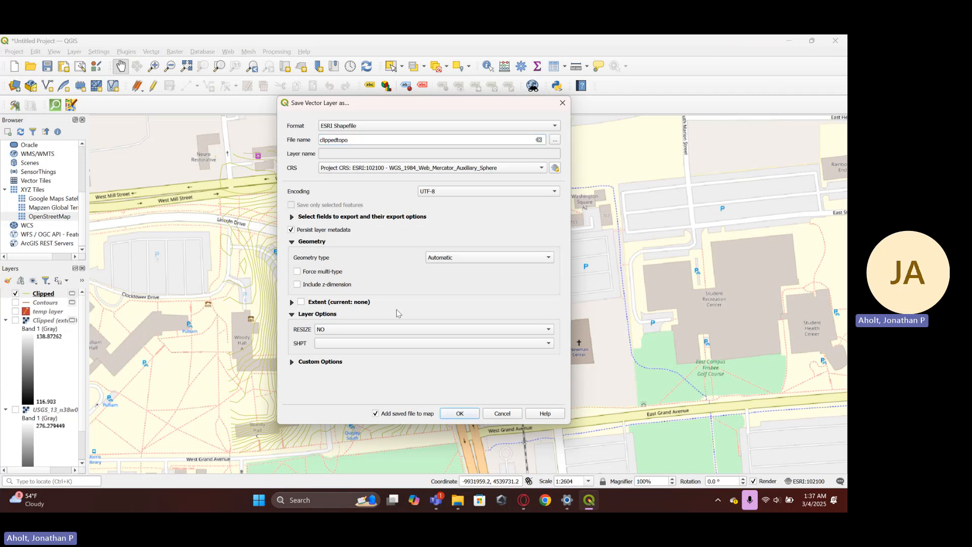
click(458, 414)
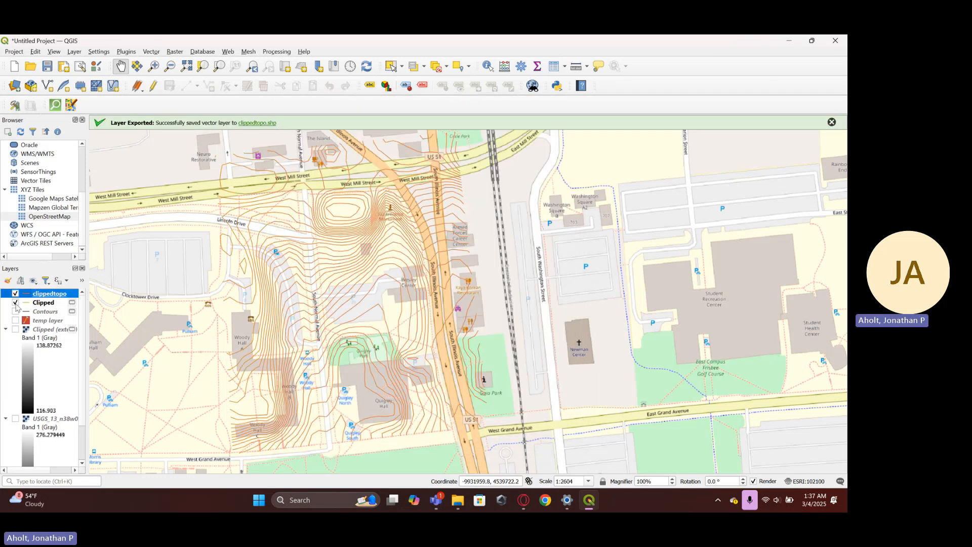
Step: Hide the temporary Clipped layer, keeping the exported clippedtopo layer on display
click(15, 303)
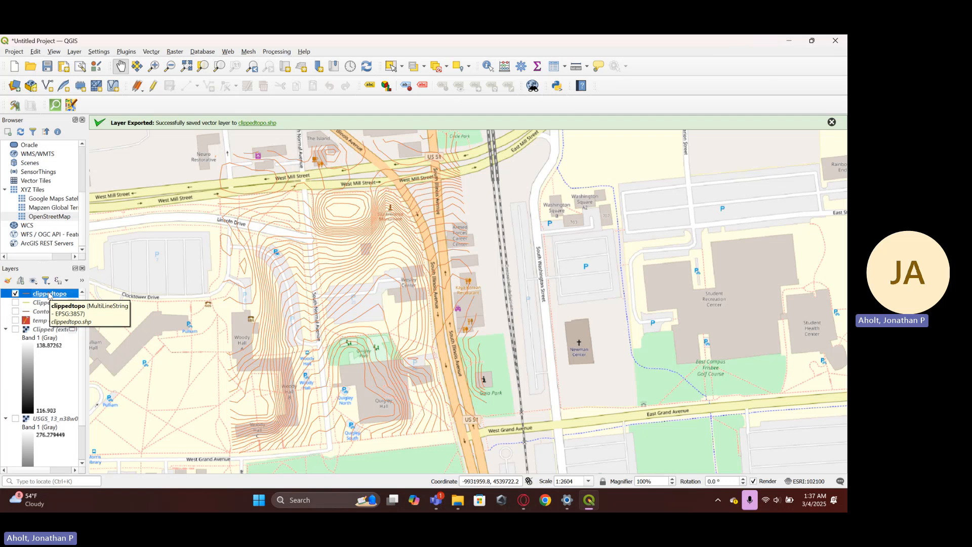
click(15, 312)
click(16, 311)
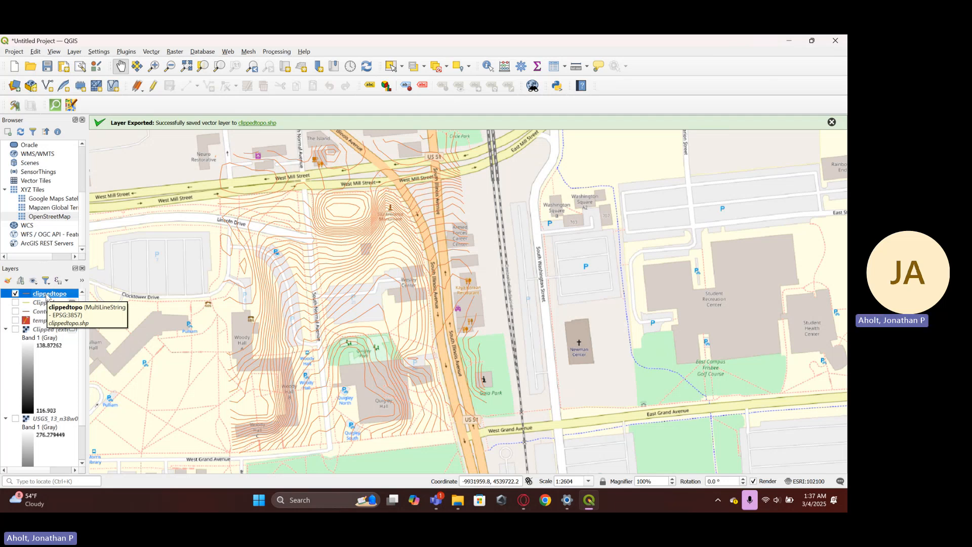
Step: Search the plugin manager for grass to check whether the GRASS plugins are installed and enabled
click(126, 52)
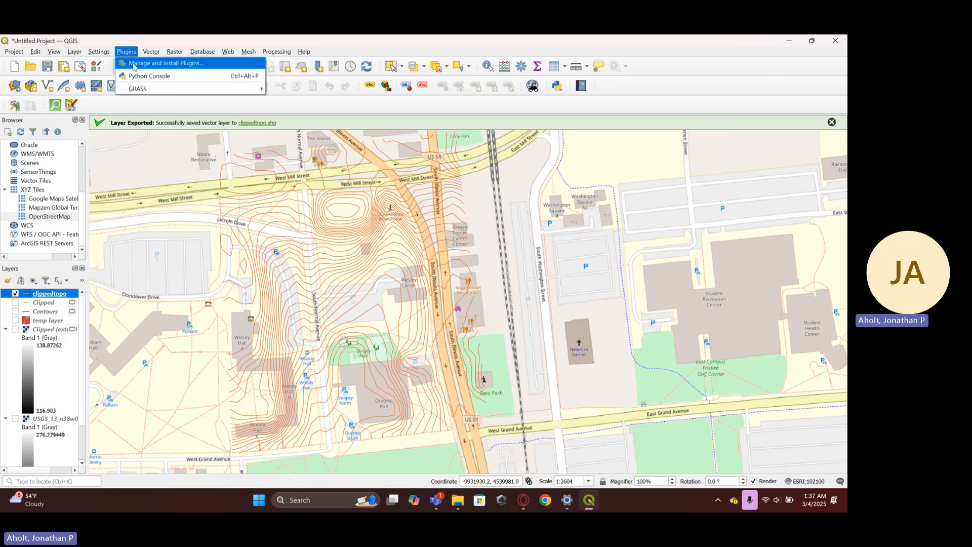
click(132, 64)
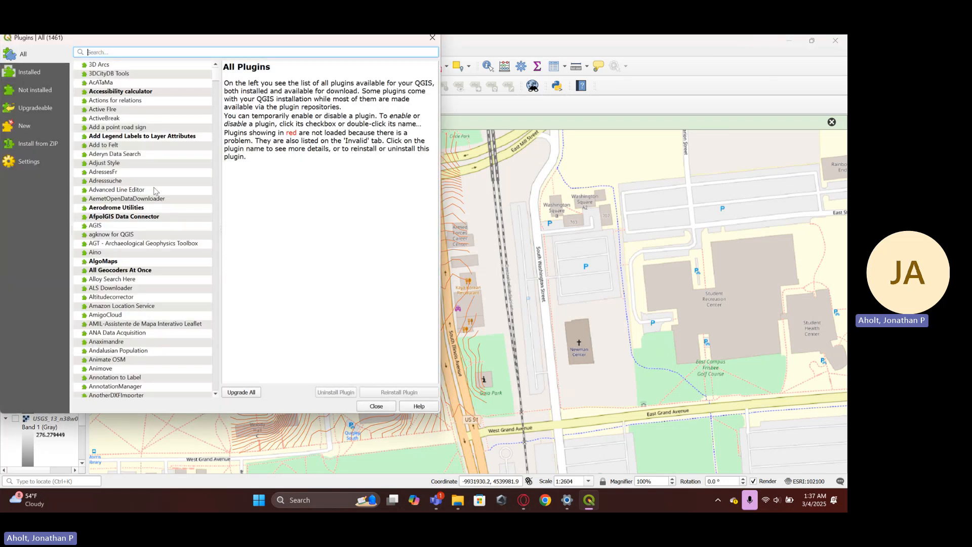
scroll(120, 186, down, 3)
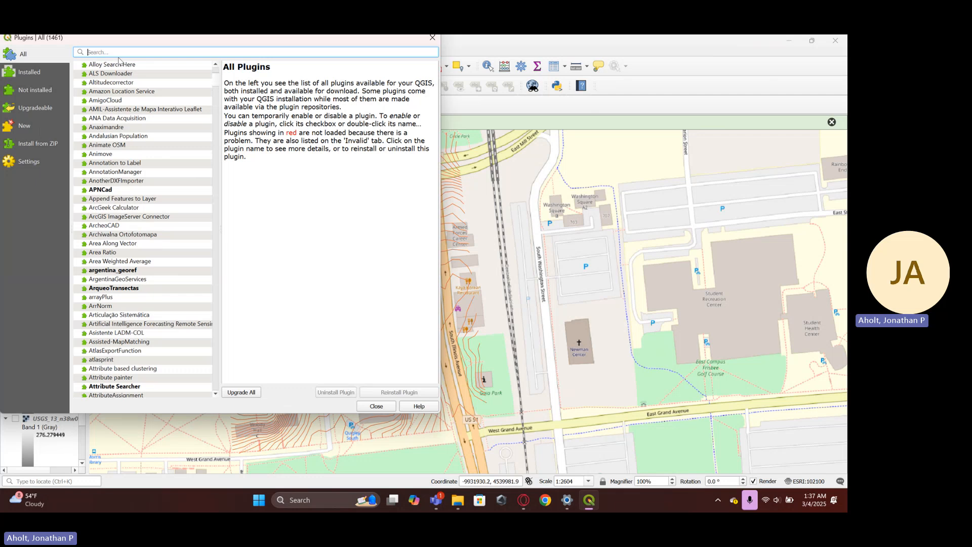
text(grass)
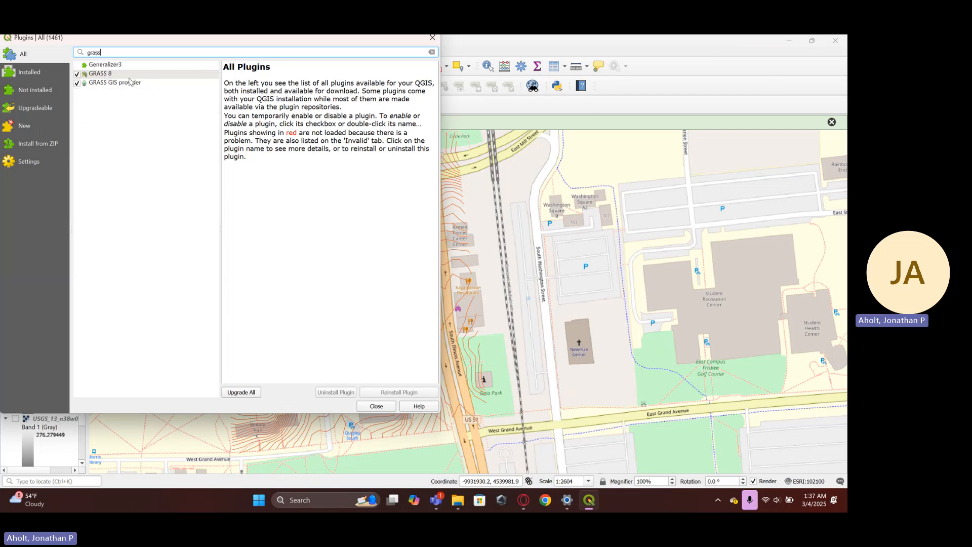
click(384, 406)
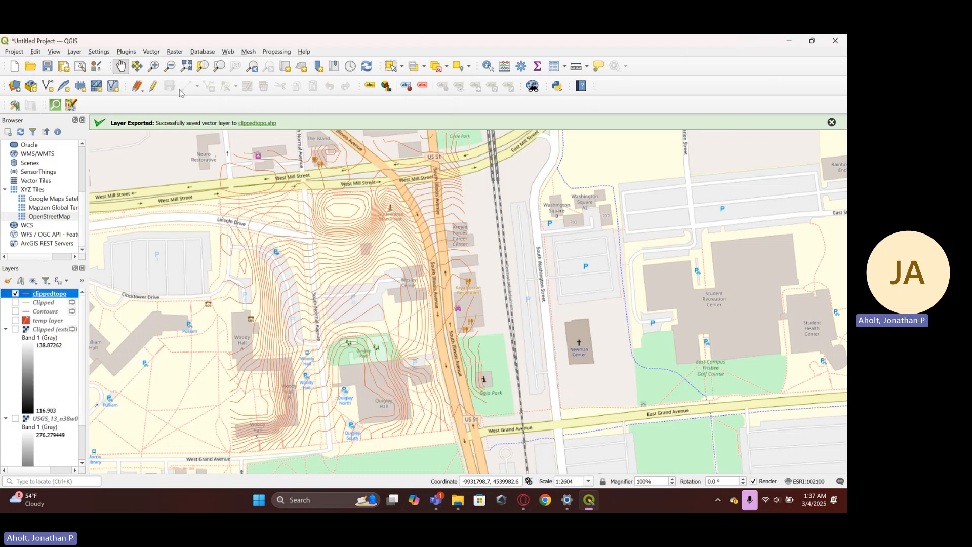
Step: Start a new GRASS mapset in the Downloads database directory with a new location named carbondale
click(178, 53)
mouse_move(153, 52)
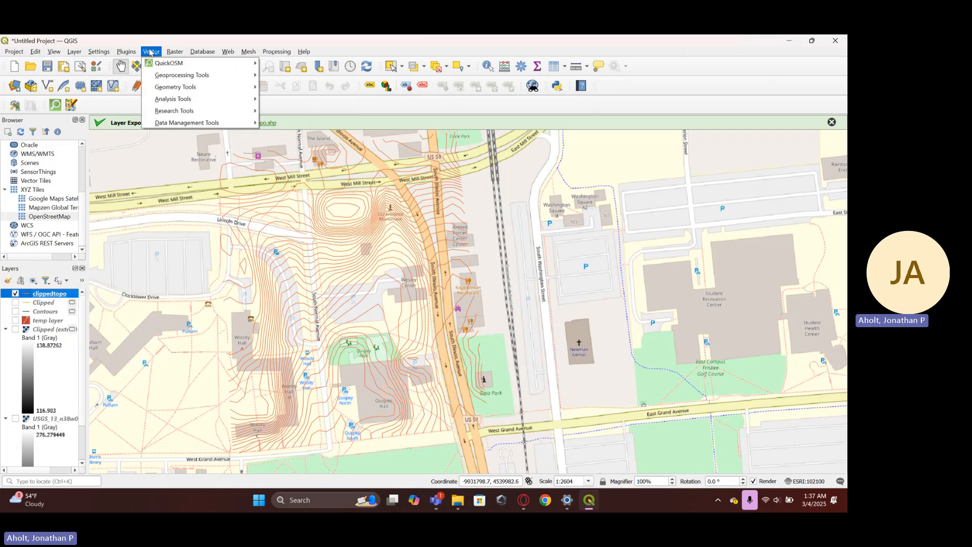
mouse_move(136, 89)
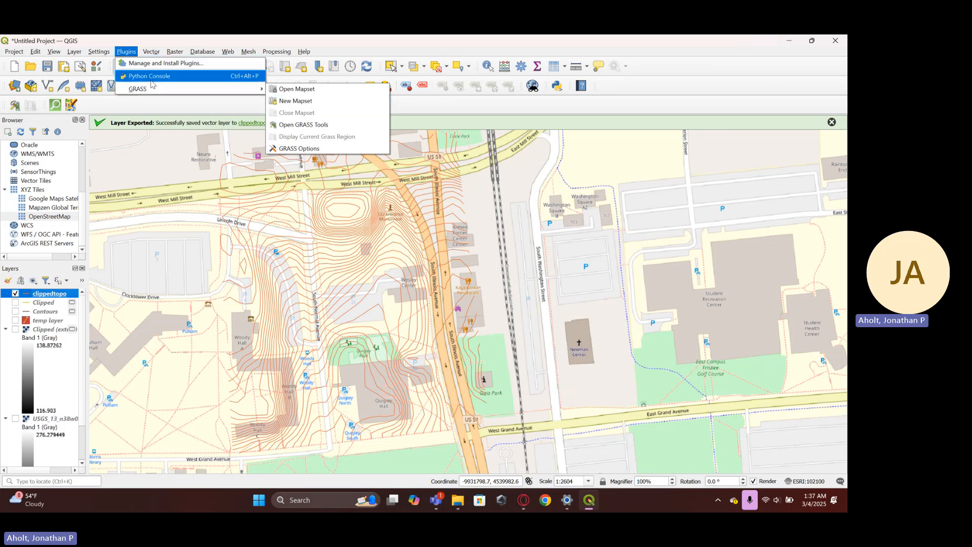
click(310, 105)
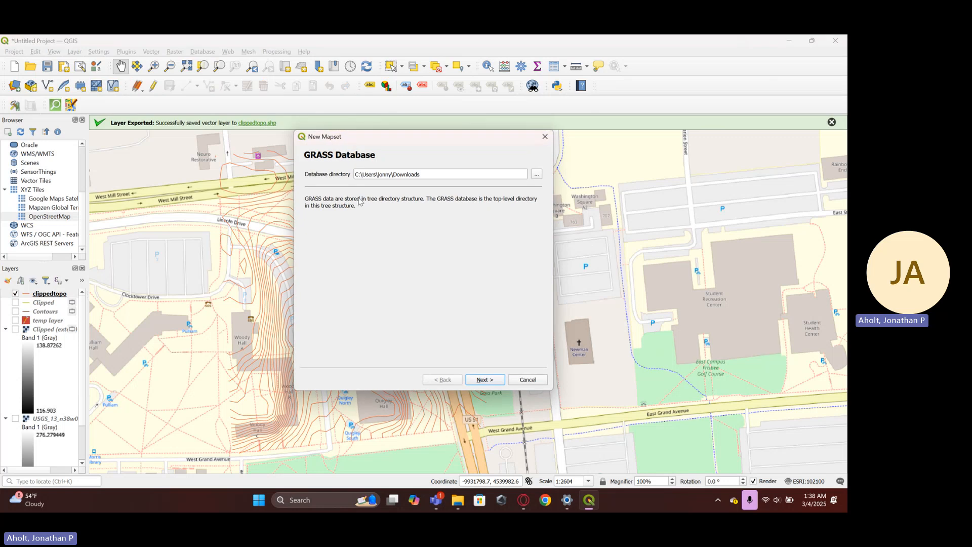
click(483, 380)
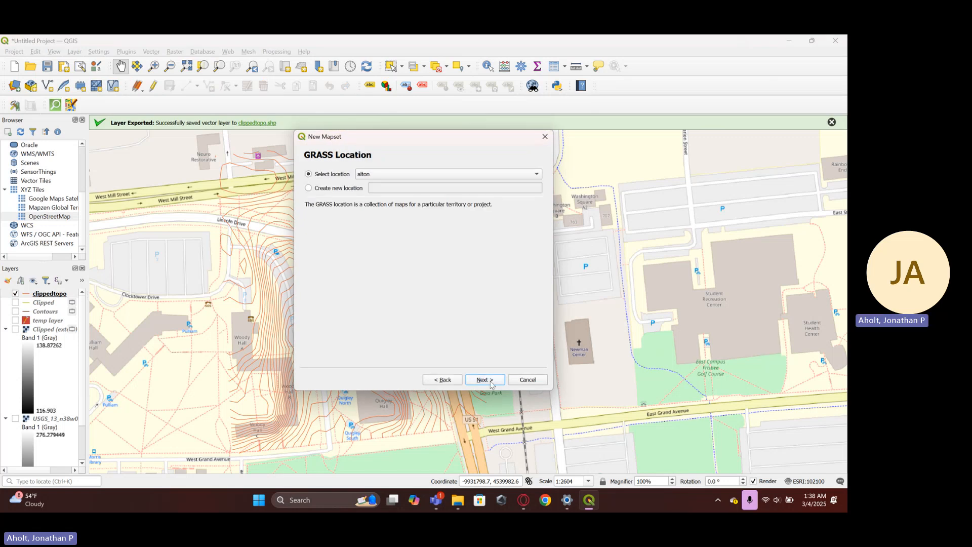
click(318, 188)
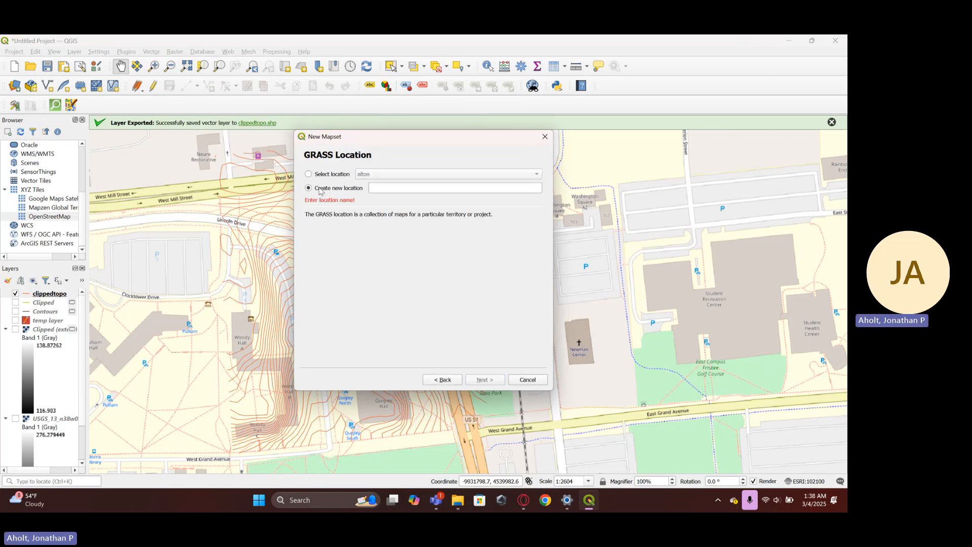
click(390, 190)
text(carbond)
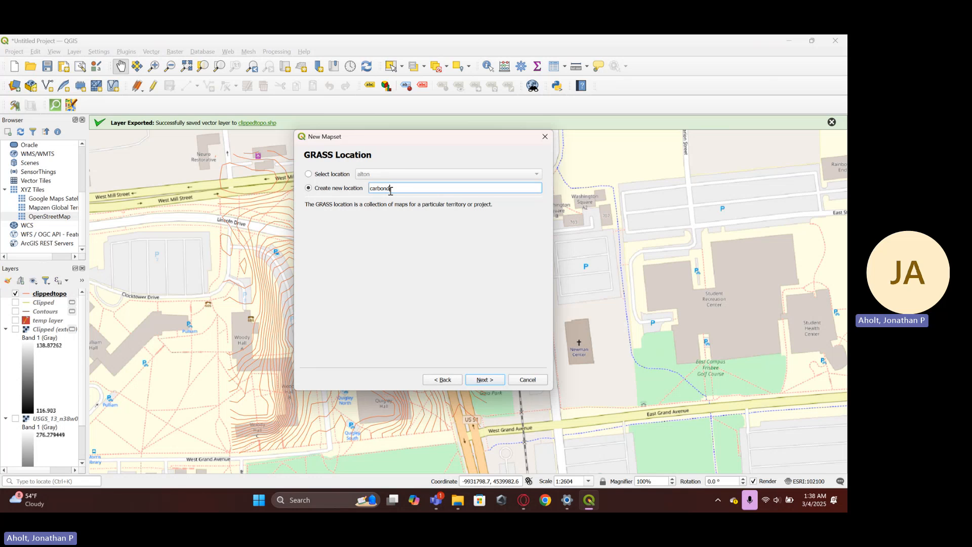
text(ale)
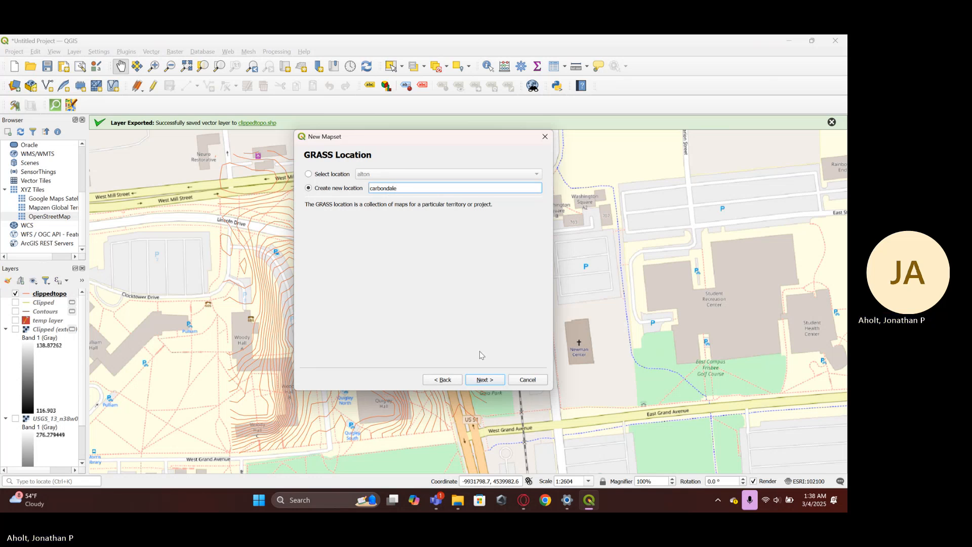
Step: Set the location's projection to ESRI:102100 WGS_1984_Web_Mercator_Auxiliary_Sphere and its default region to the map canvas extent
click(480, 383)
click(395, 233)
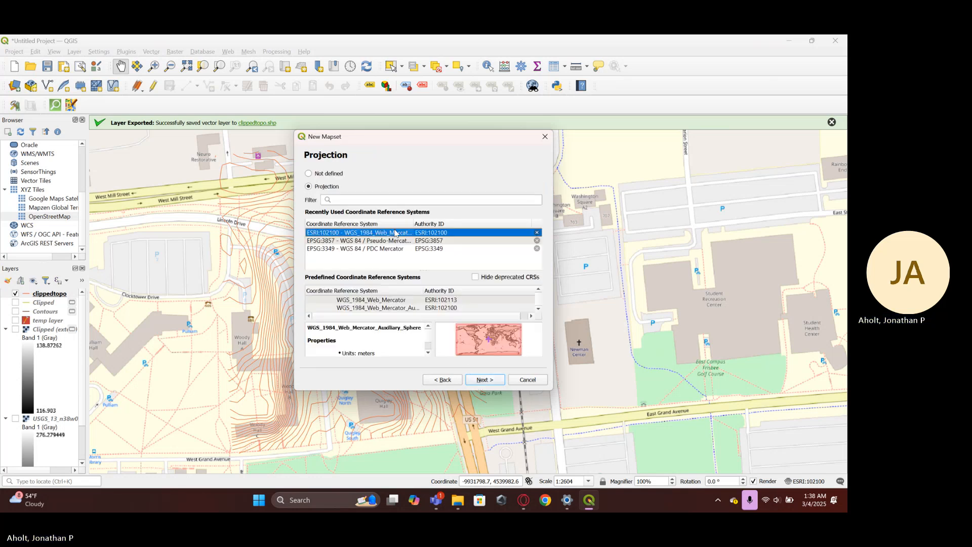
click(484, 380)
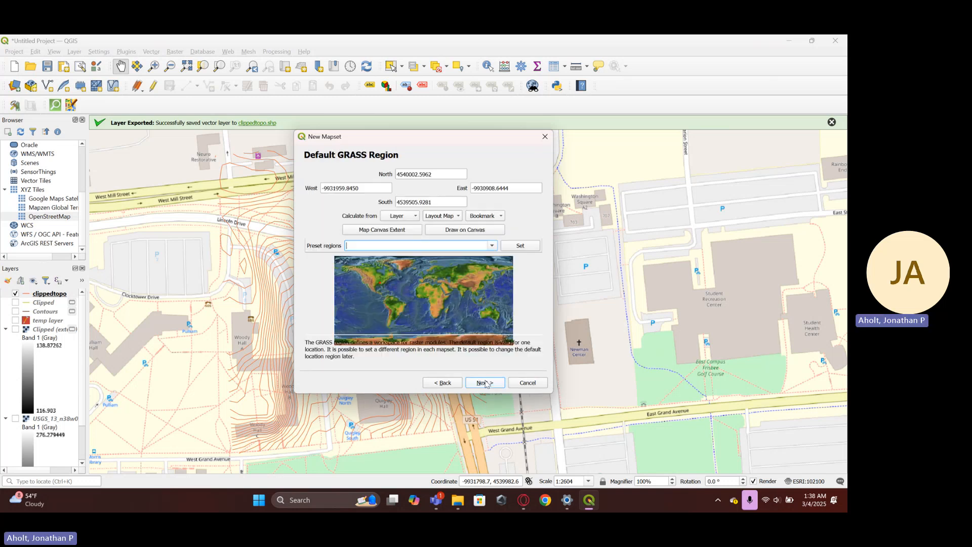
click(389, 231)
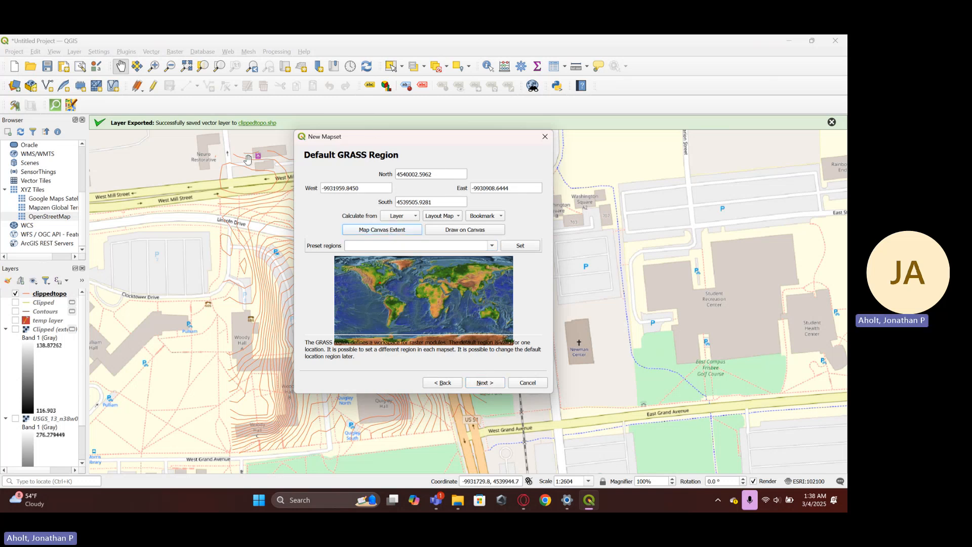
click(483, 384)
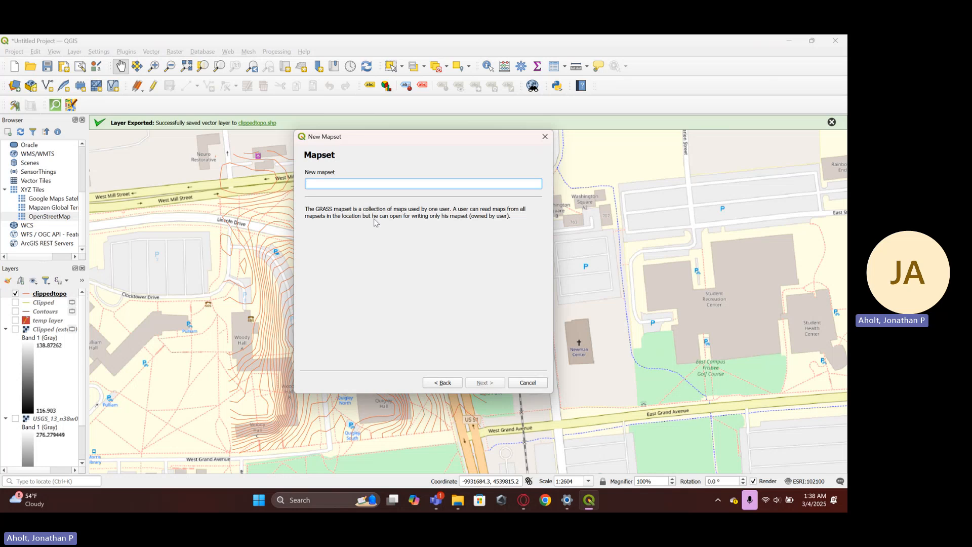
Step: Name the new mapset quigleyproject and create it, opening it as the working mapset
text(quigleyproject)
click(484, 387)
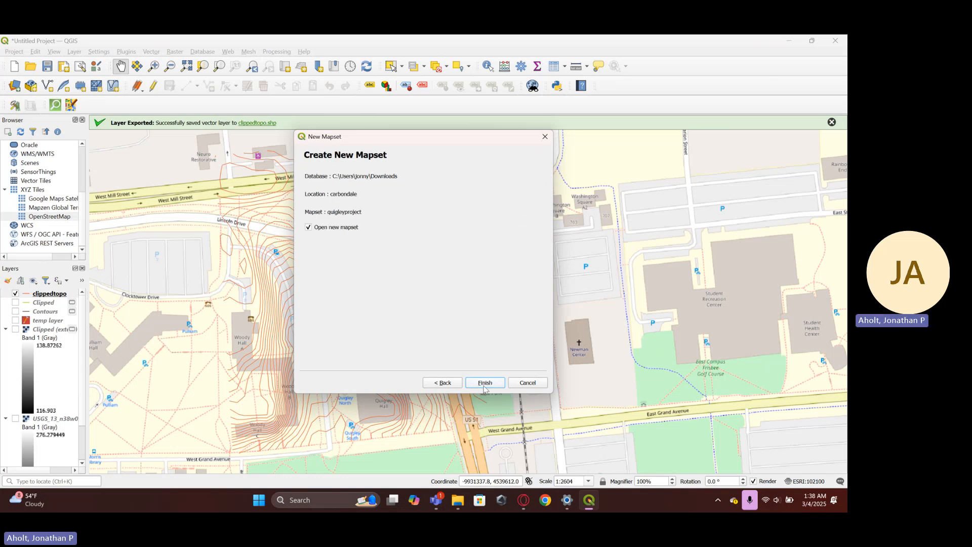
click(485, 387)
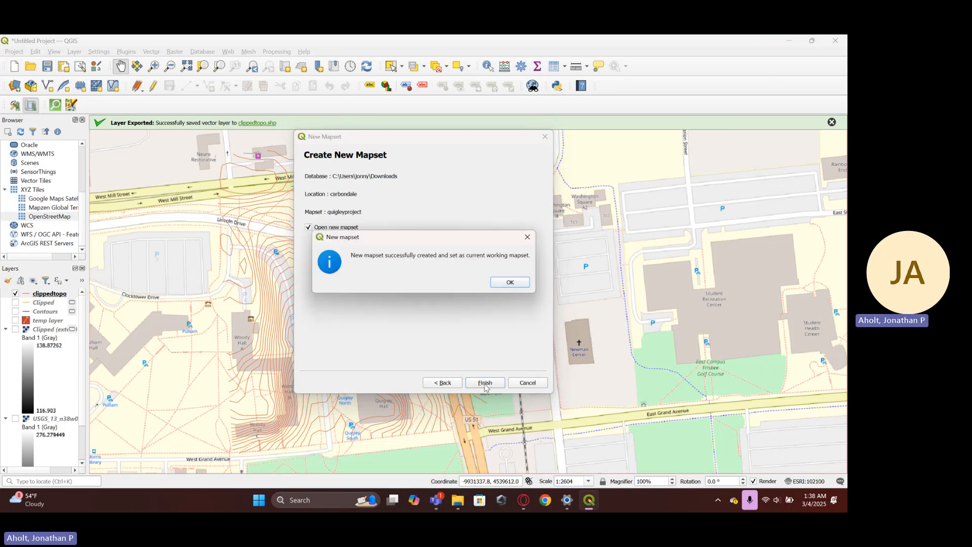
click(510, 282)
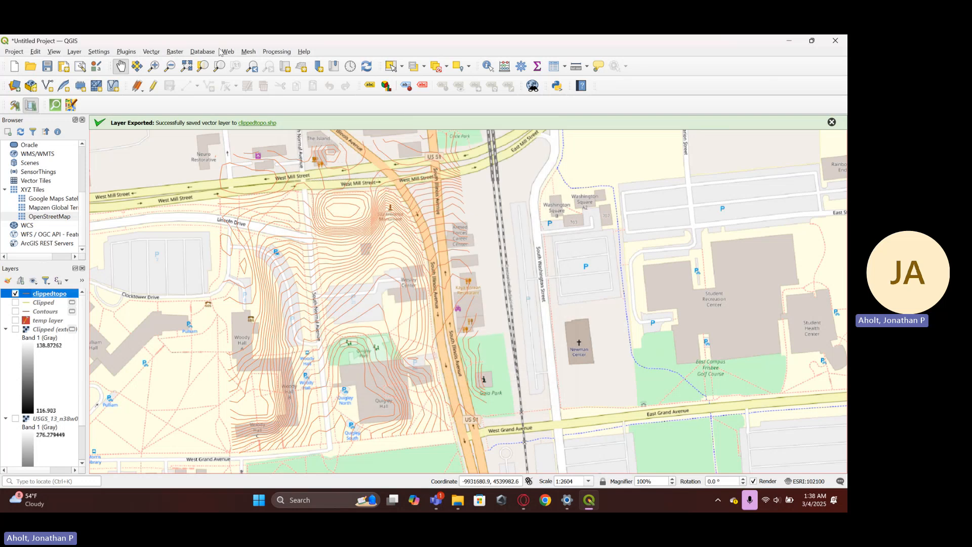
Step: Open the GRASS tools for the current mapset and open the v.in.ogr.qgis module for importing a loaded vector
click(127, 53)
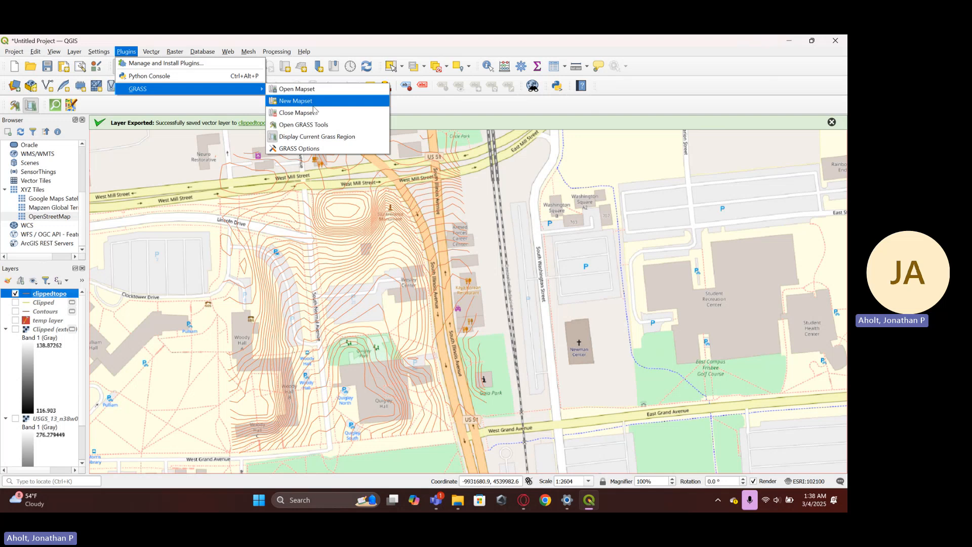
click(315, 126)
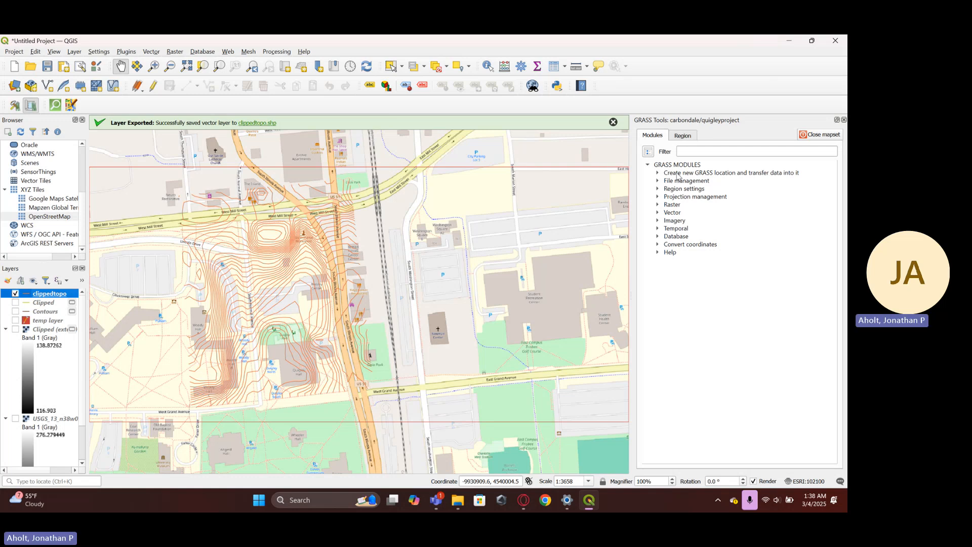
click(658, 181)
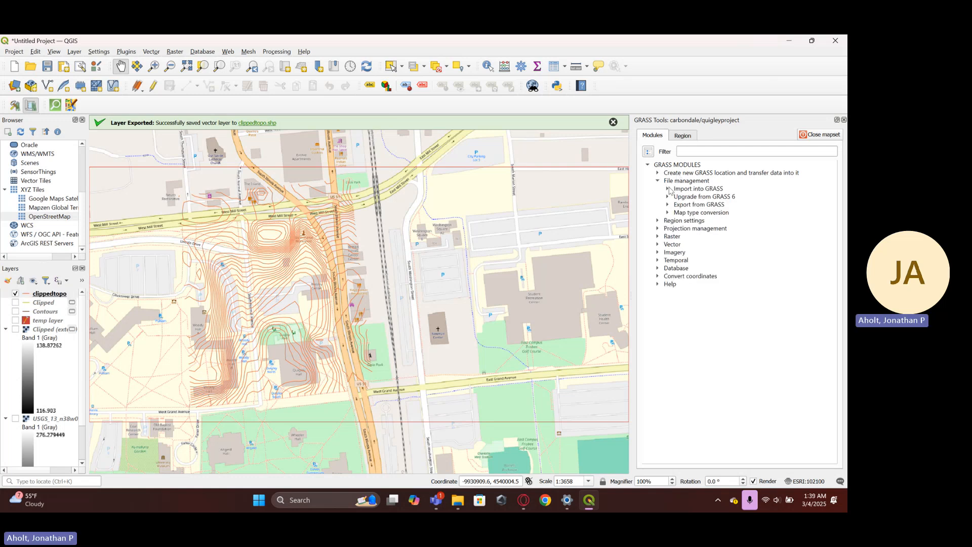
click(669, 189)
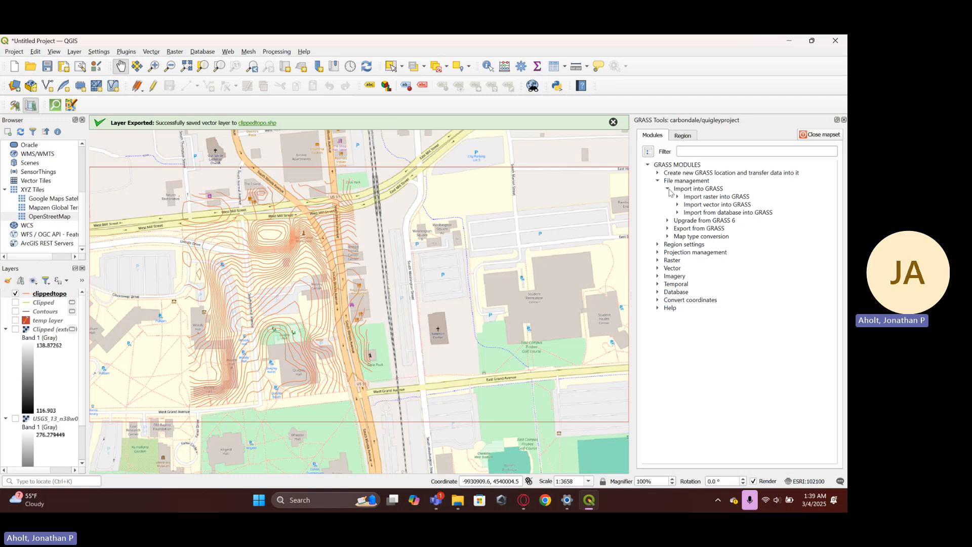
click(677, 205)
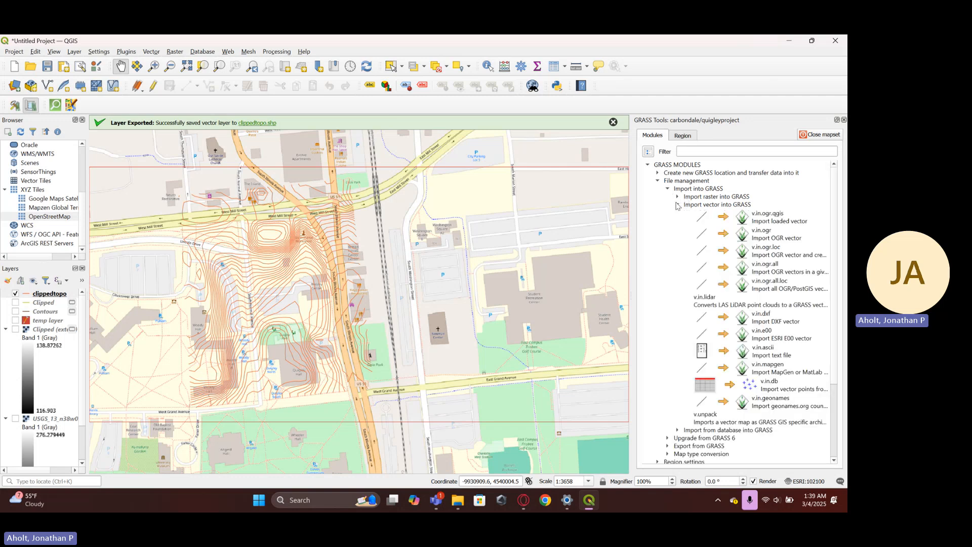
double_click(770, 219)
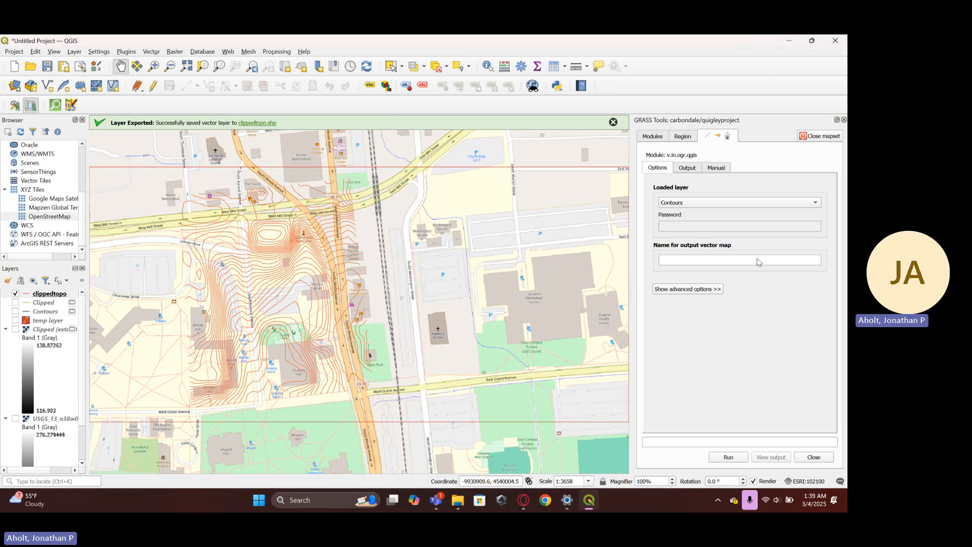
Step: Import the loaded clippedtopo layer as a GRASS vector map named topograss and display it on the map in place of clippedtopo
click(701, 203)
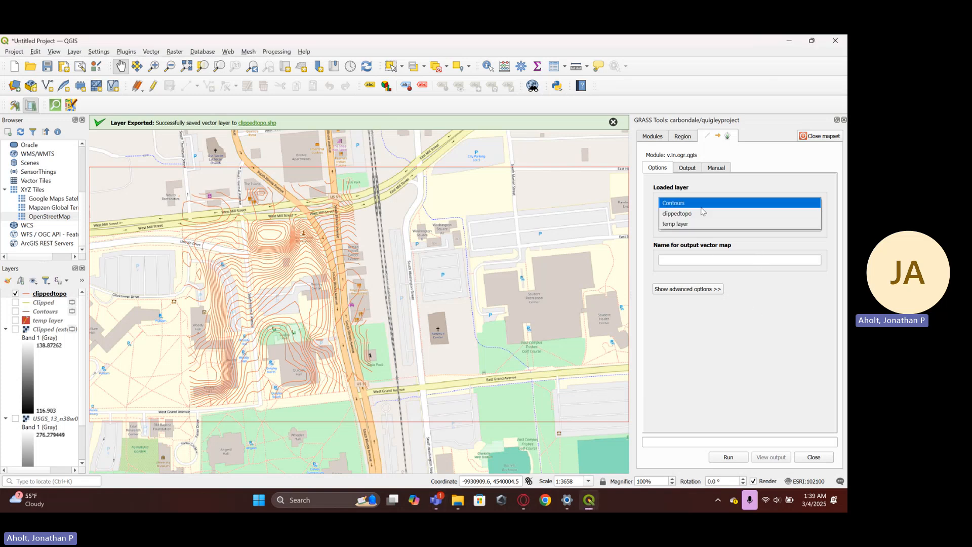
click(702, 213)
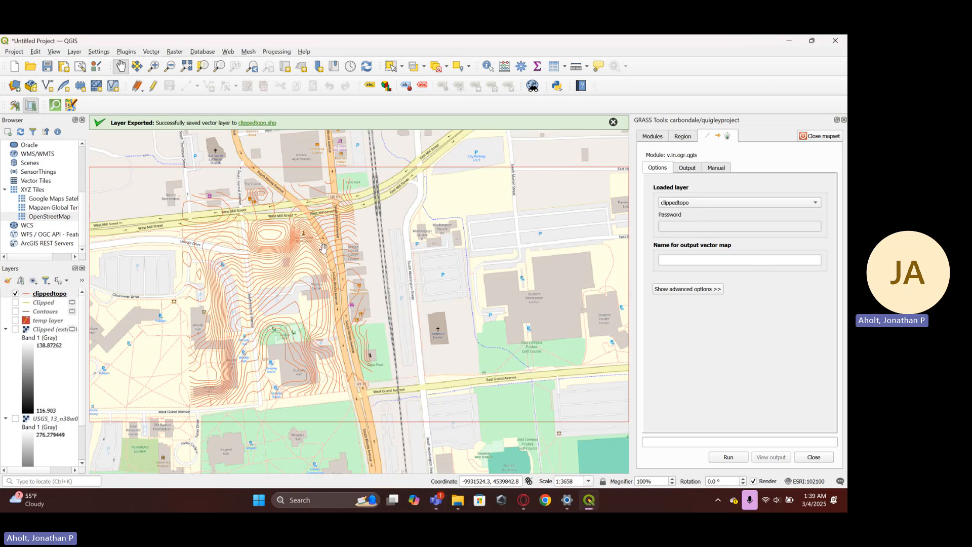
click(700, 261)
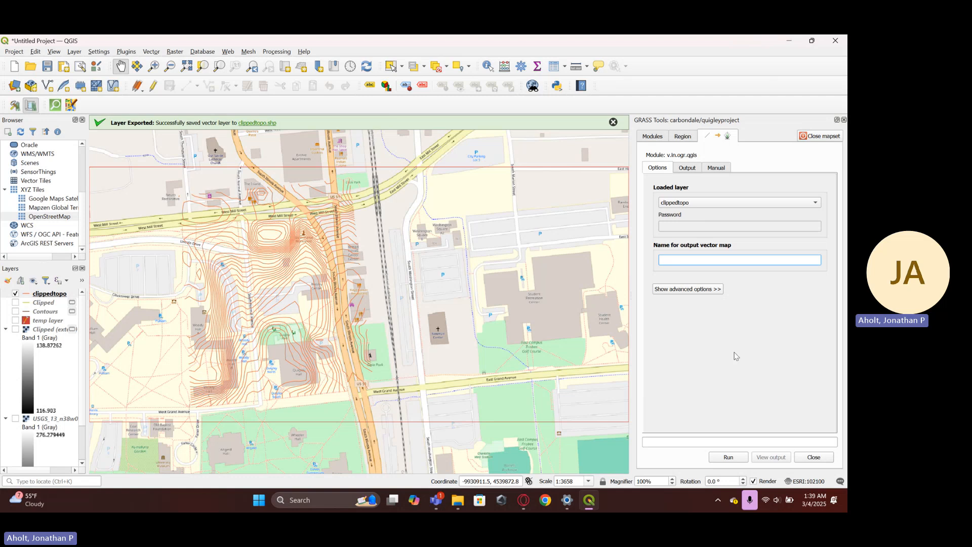
click(707, 264)
text(topograss)
click(727, 457)
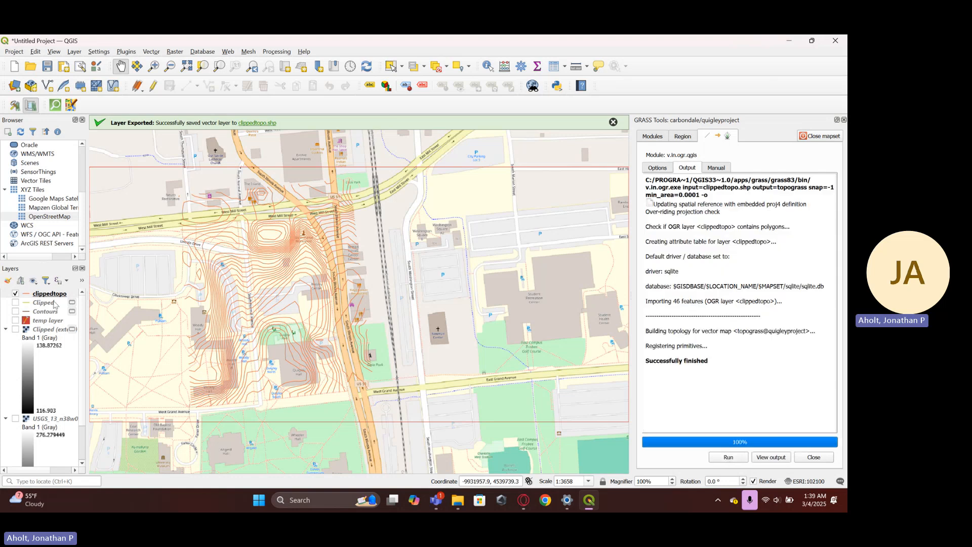
click(767, 461)
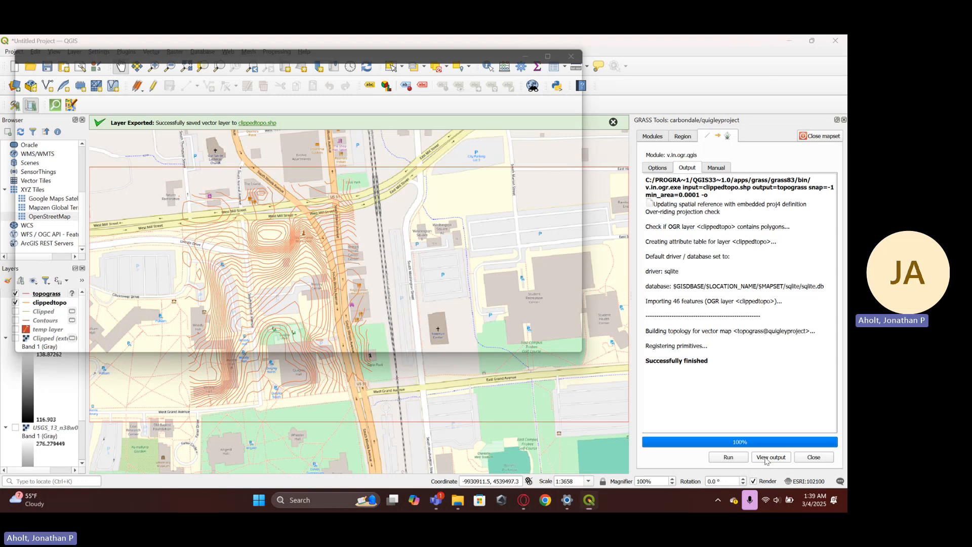
click(16, 302)
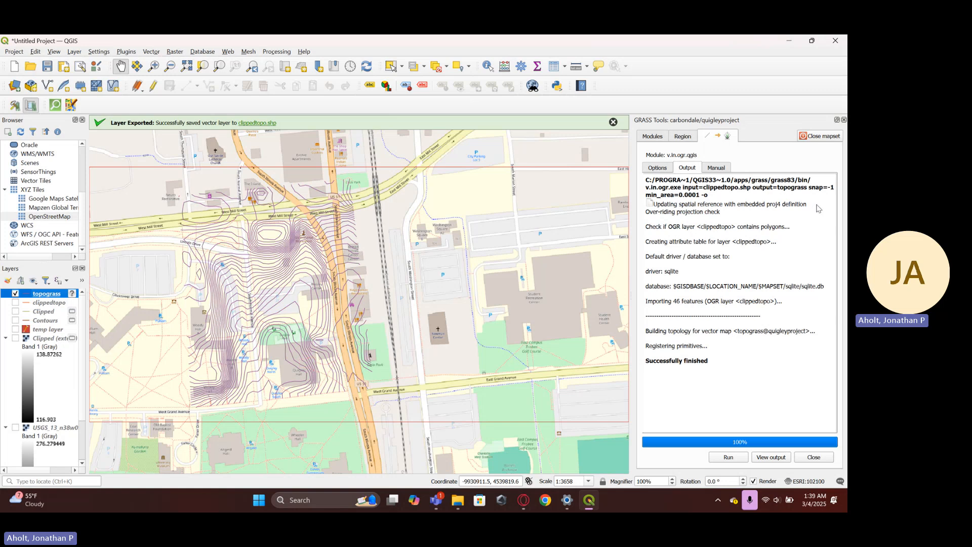
Step: Open the v.to.3d.attr module from the GRASS vector tools for converting 2D vectors to 3D
click(658, 136)
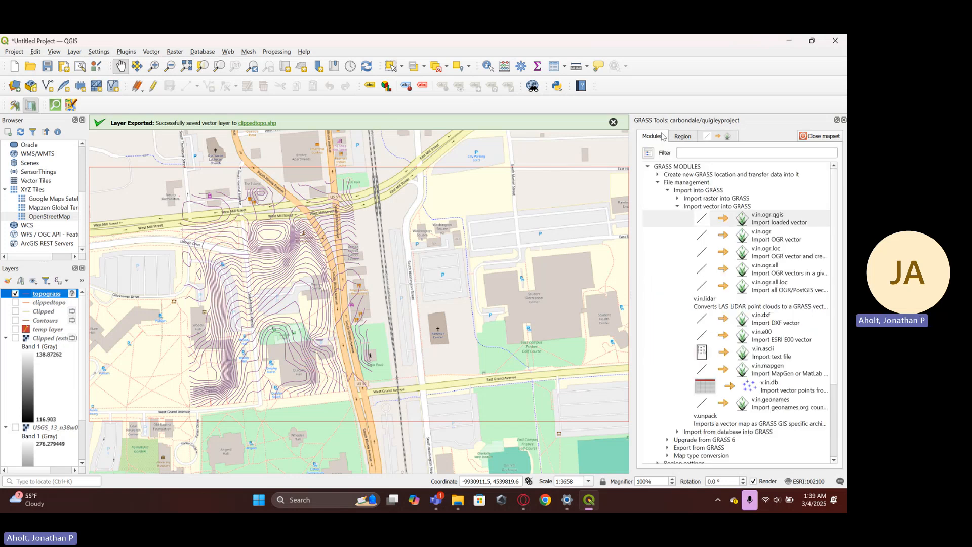
click(658, 182)
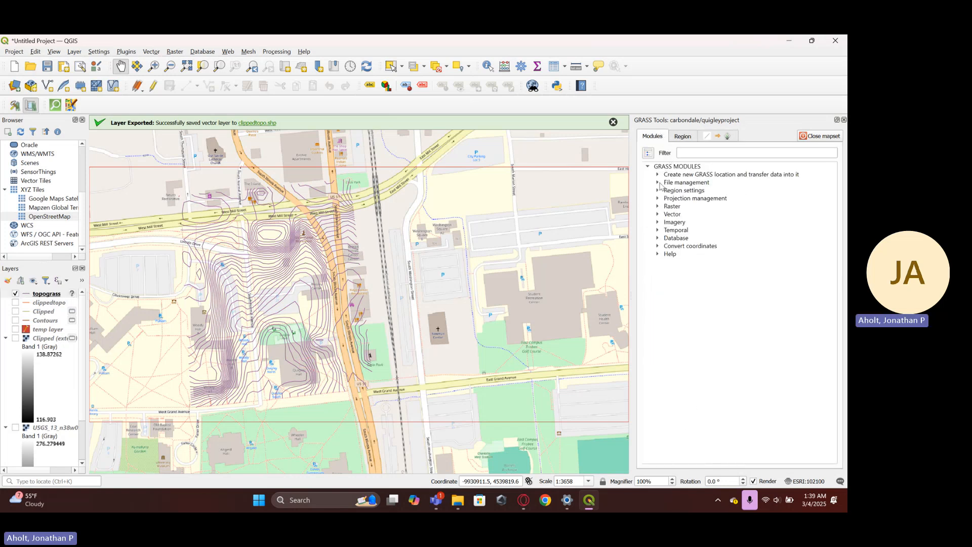
click(659, 215)
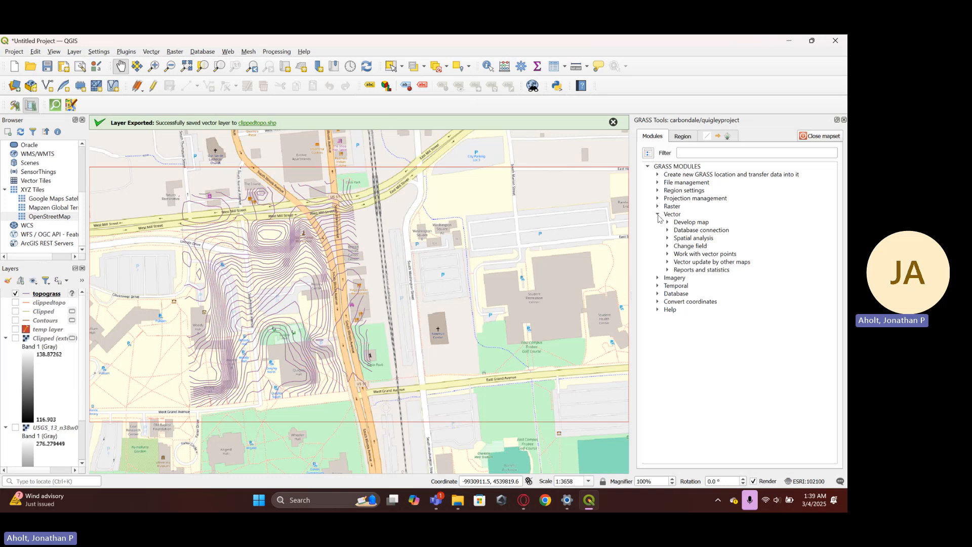
click(667, 222)
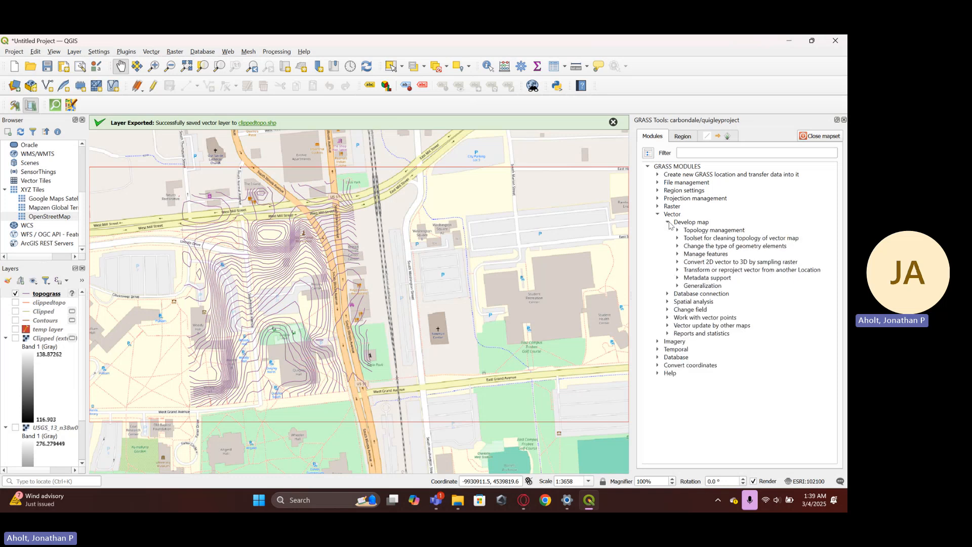
click(678, 262)
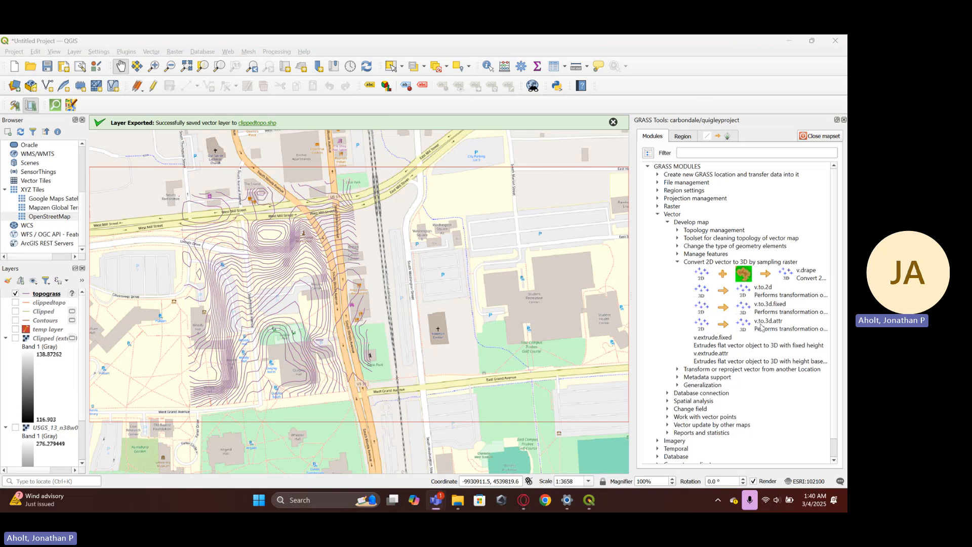
double_click(774, 327)
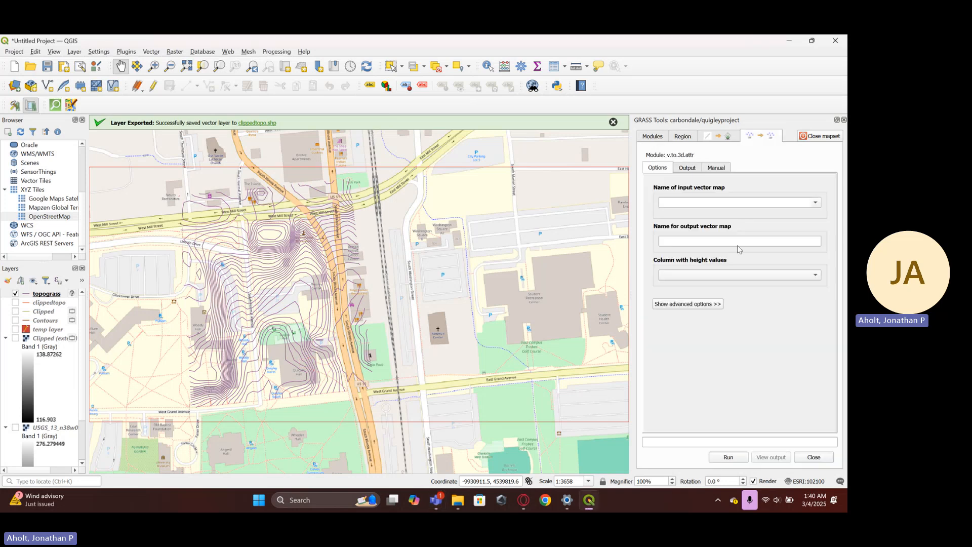
Step: Convert topograss to a 3D vector map named topograsswithheight using the ELEV height column, and display it in place of topograss
click(697, 201)
click(811, 203)
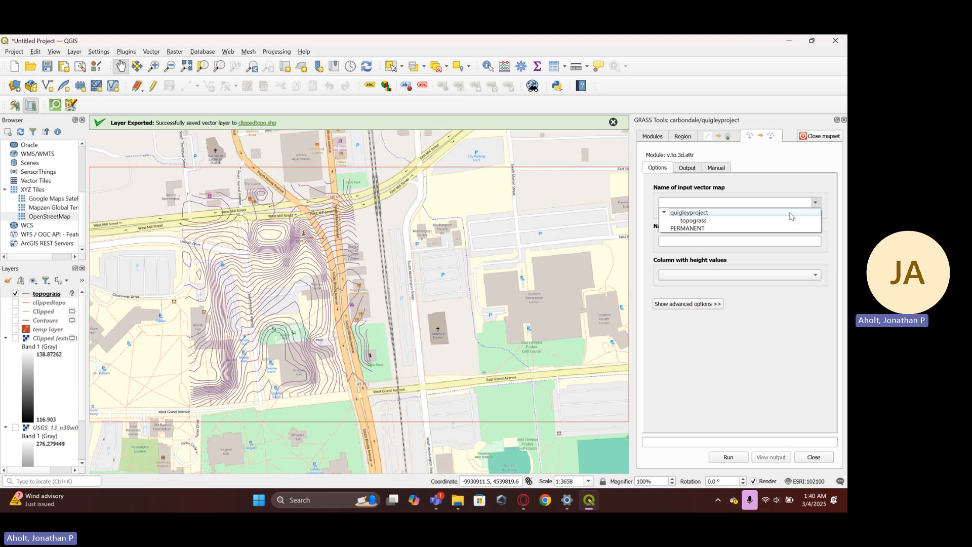
click(710, 225)
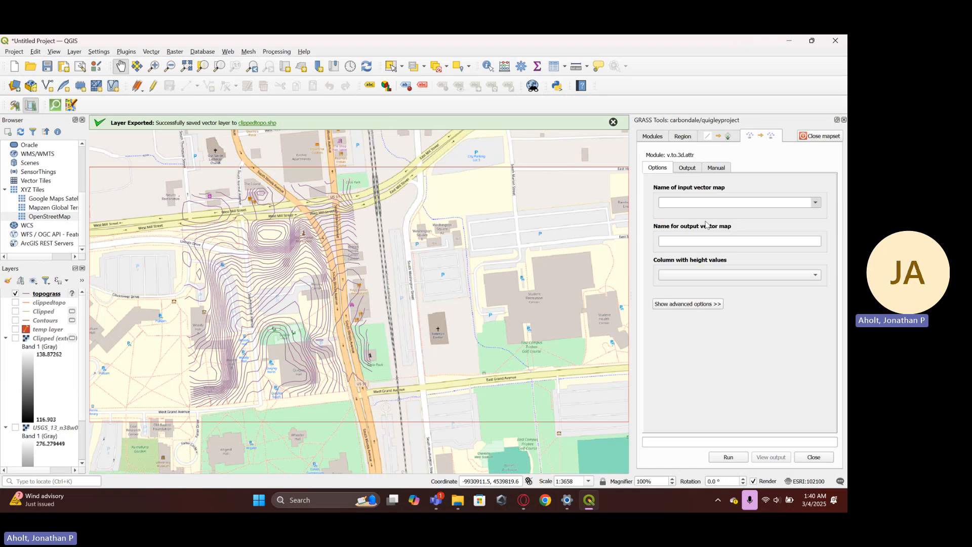
click(698, 244)
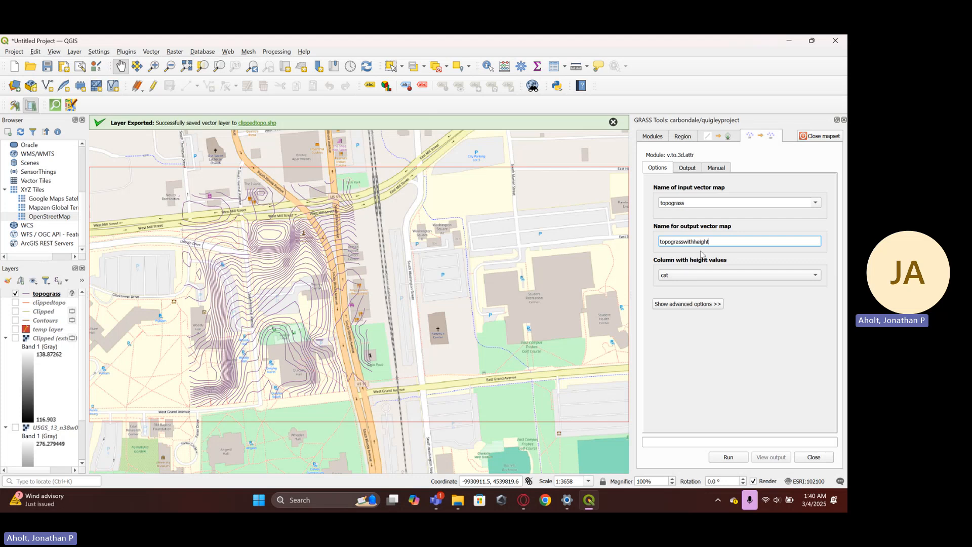
click(700, 275)
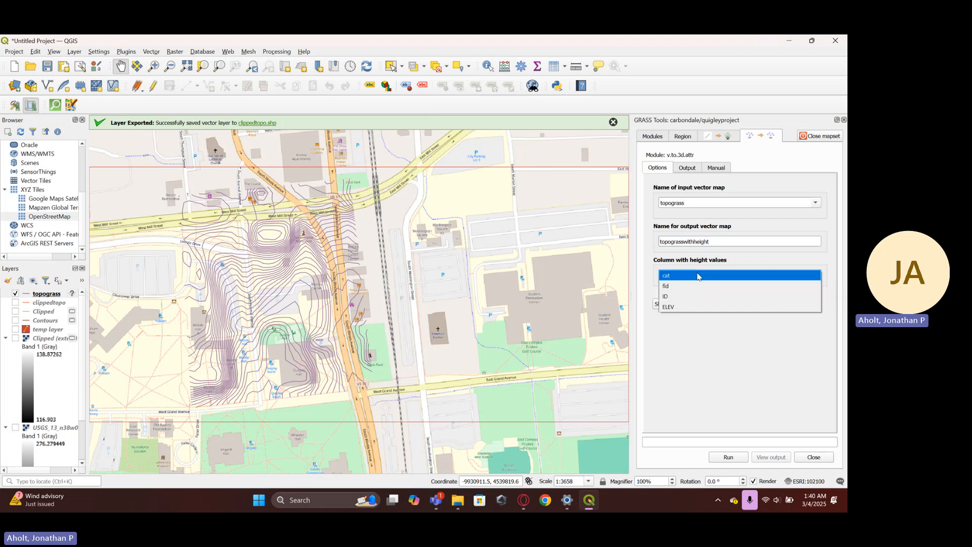
click(691, 307)
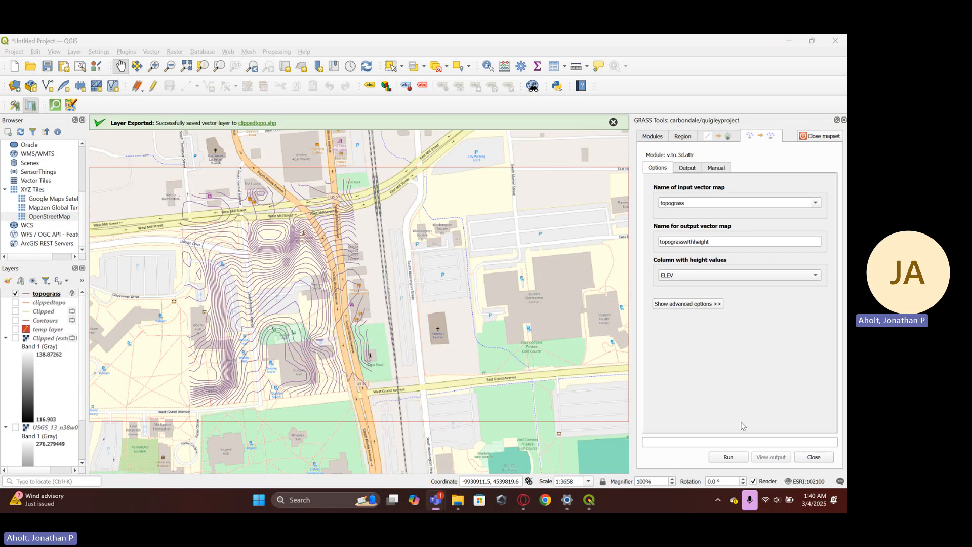
click(740, 457)
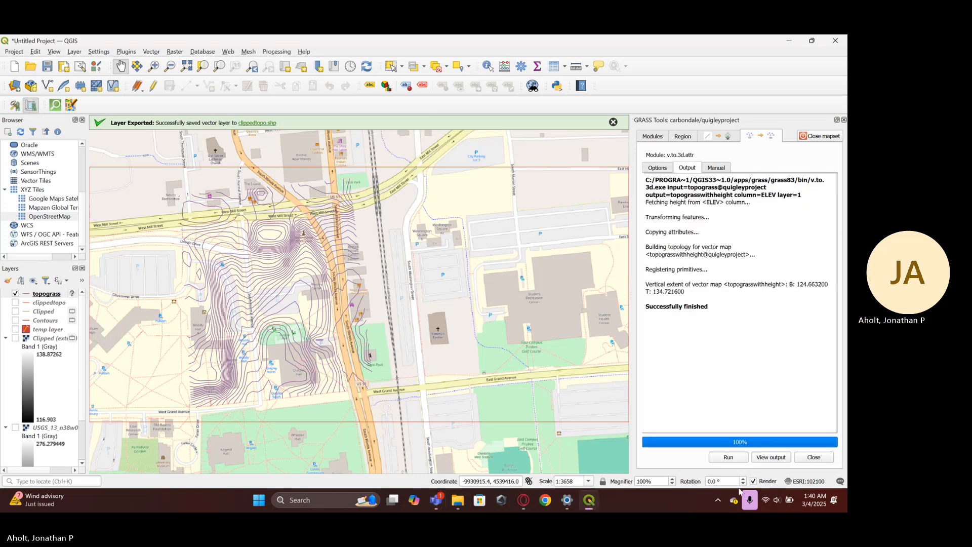
click(771, 457)
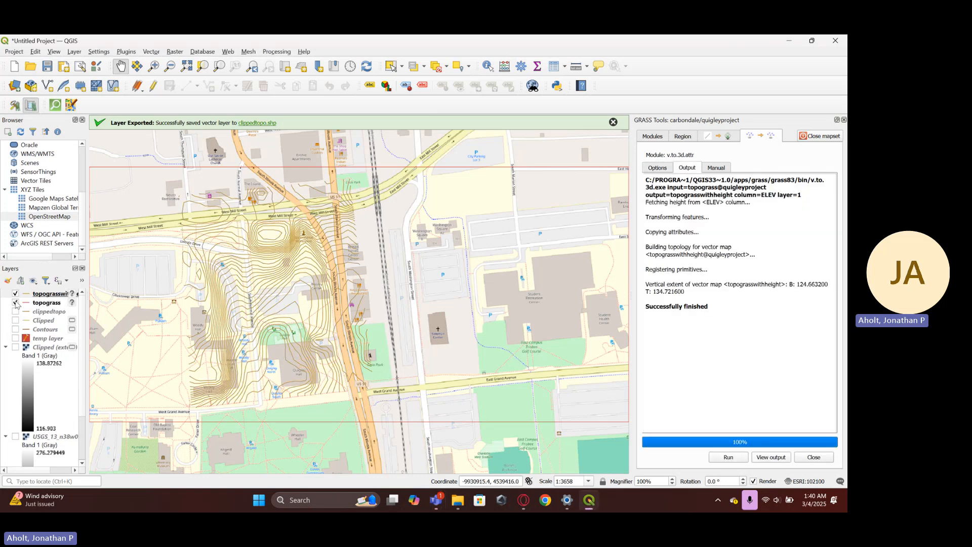
click(15, 303)
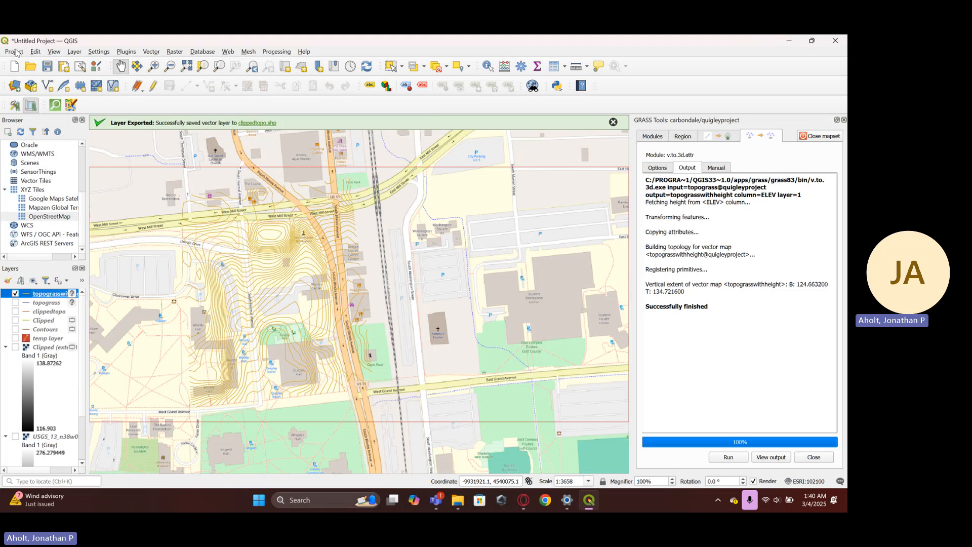
Step: Search Windows for auto and launch AutoCAD 2024 - English
click(313, 500)
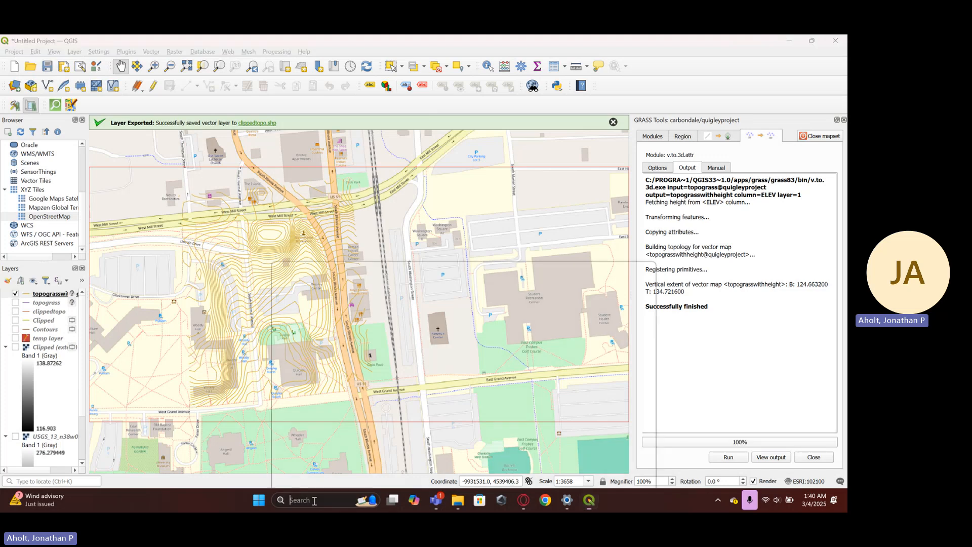
text(auto)
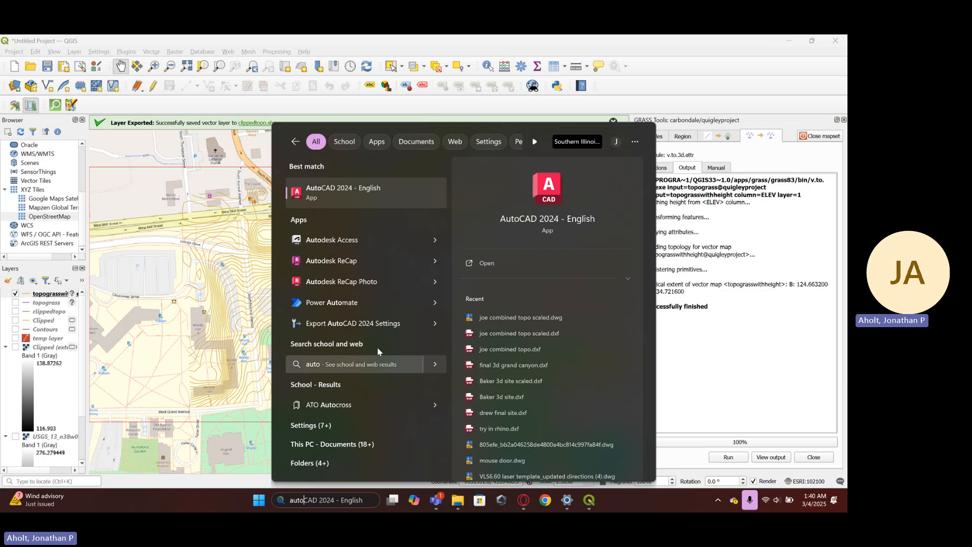
click(506, 262)
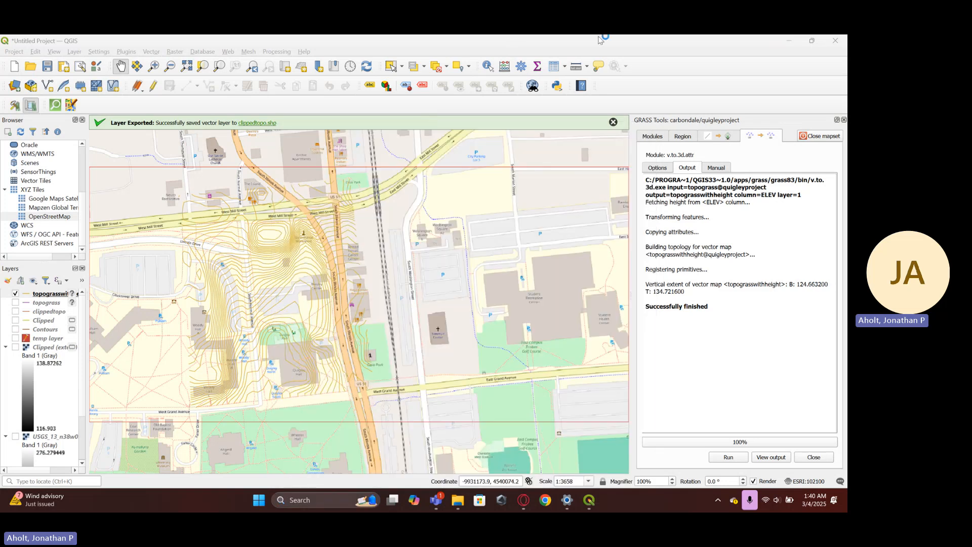
Step: Export the project's topograsswithheight layer as a DXF file named topodemo in the Downloads folder
click(14, 52)
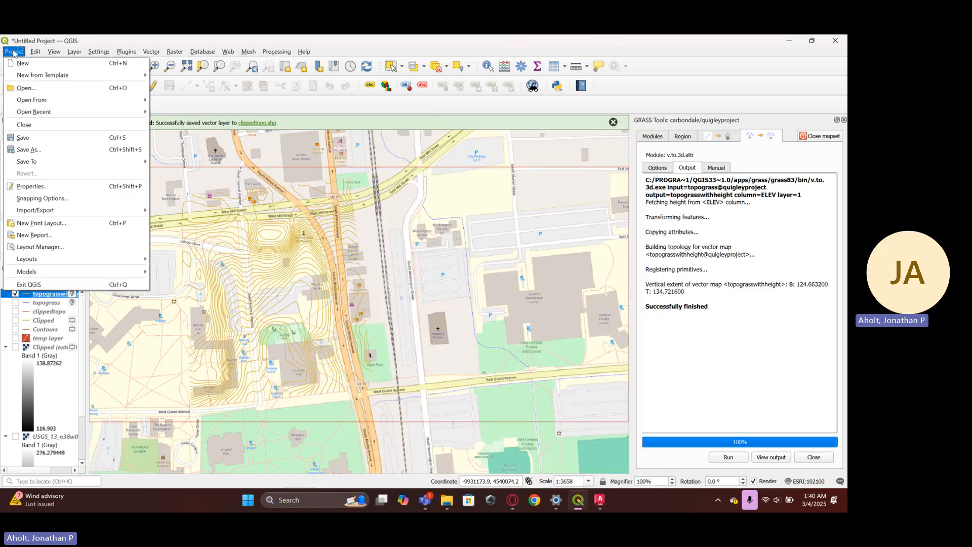
mouse_move(73, 211)
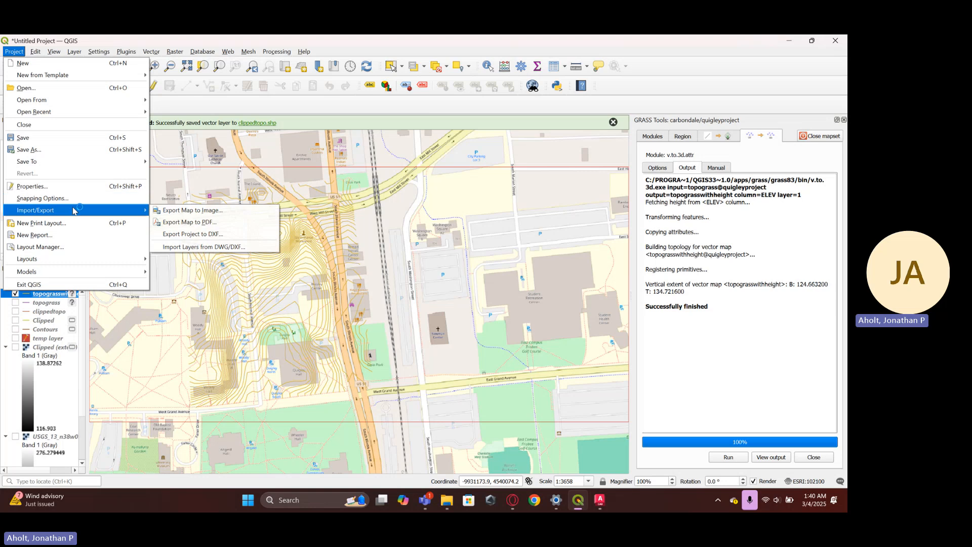
click(215, 236)
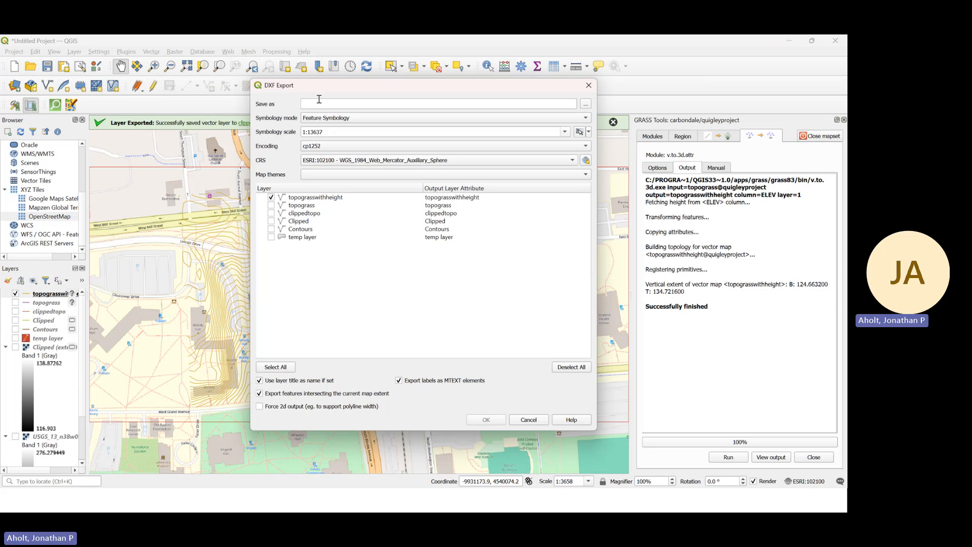
click(585, 104)
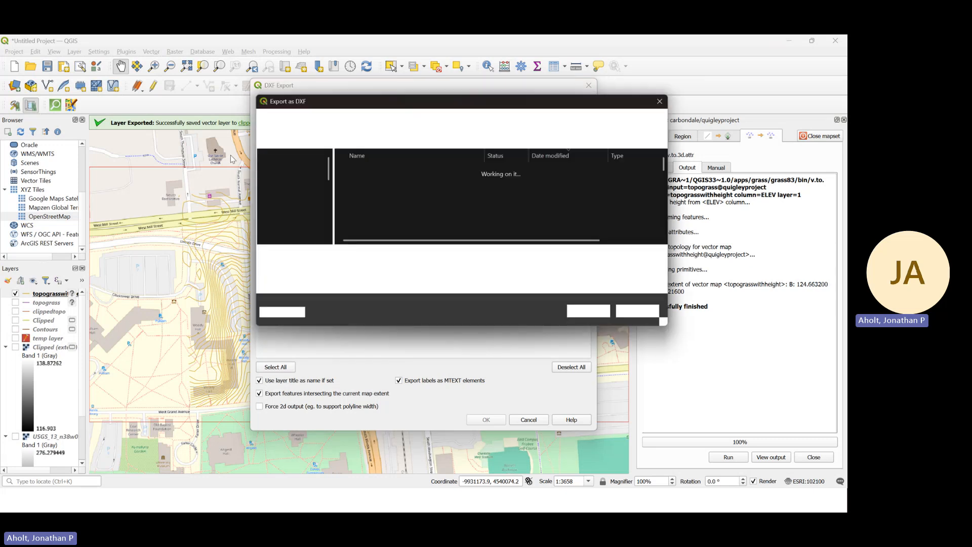
scroll(305, 204, up, 3)
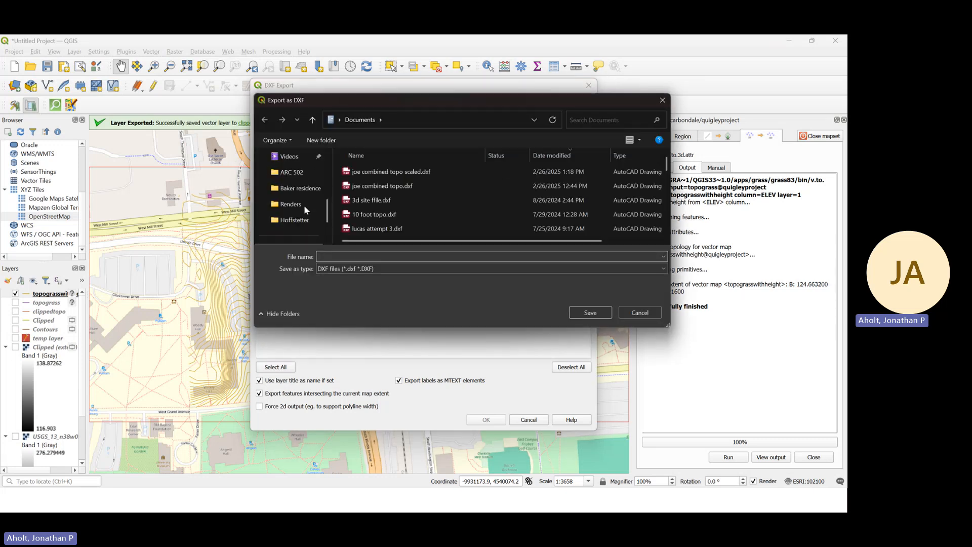
click(297, 188)
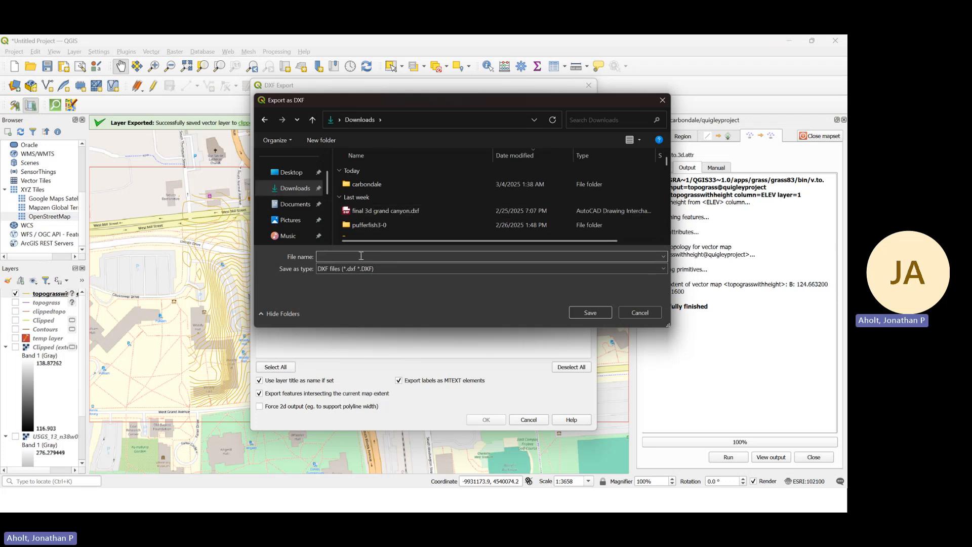
text(topodemo)
click(588, 314)
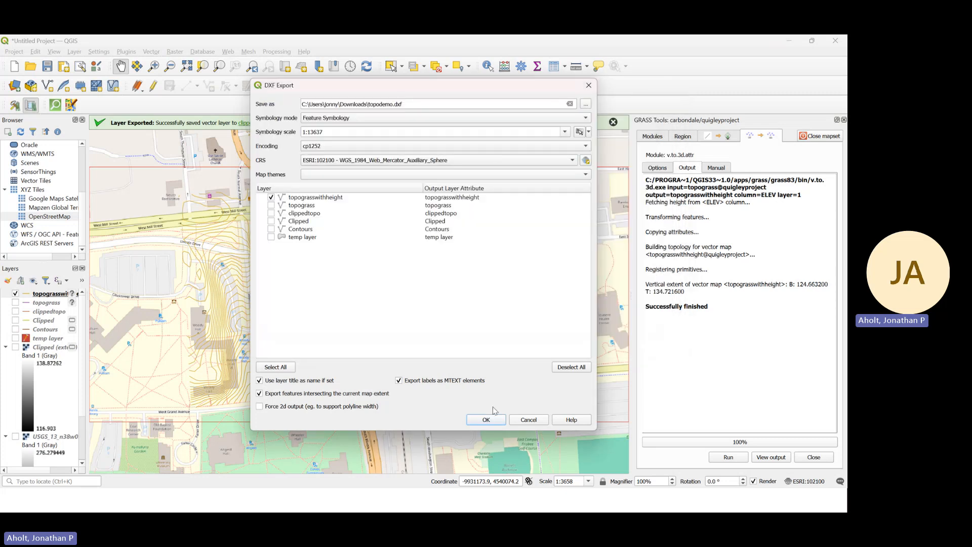
click(490, 420)
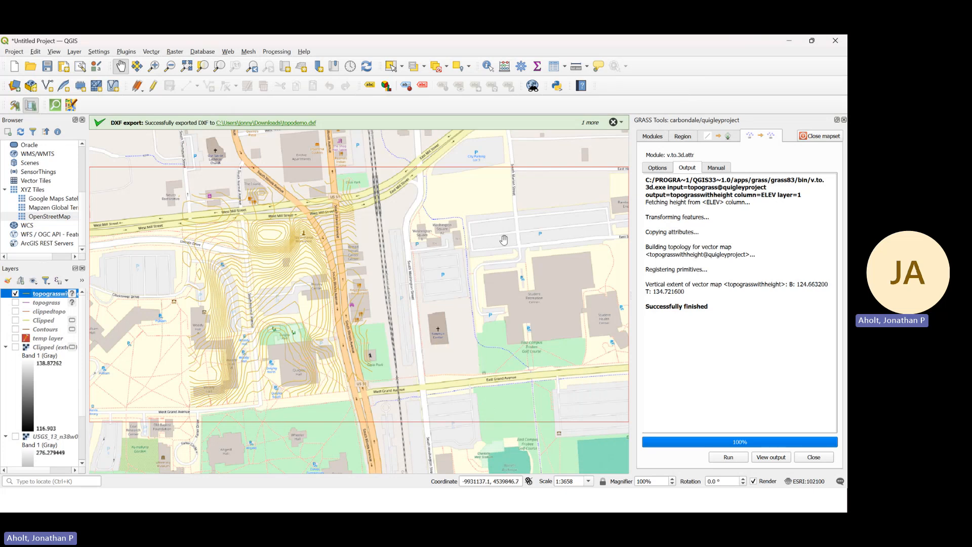
Step: Switch to AutoCAD and open topodemo.dxf from the Downloads folder
click(789, 42)
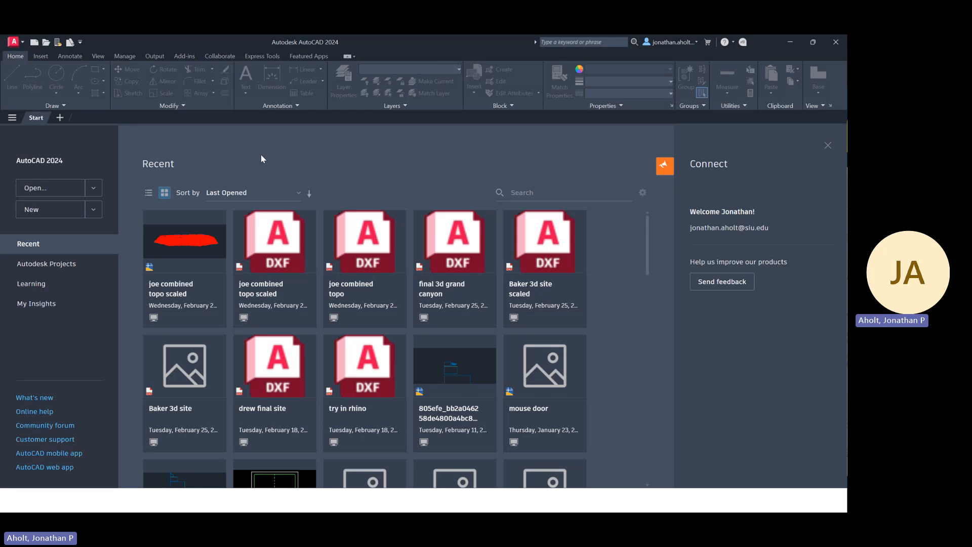
key(ctrl+o)
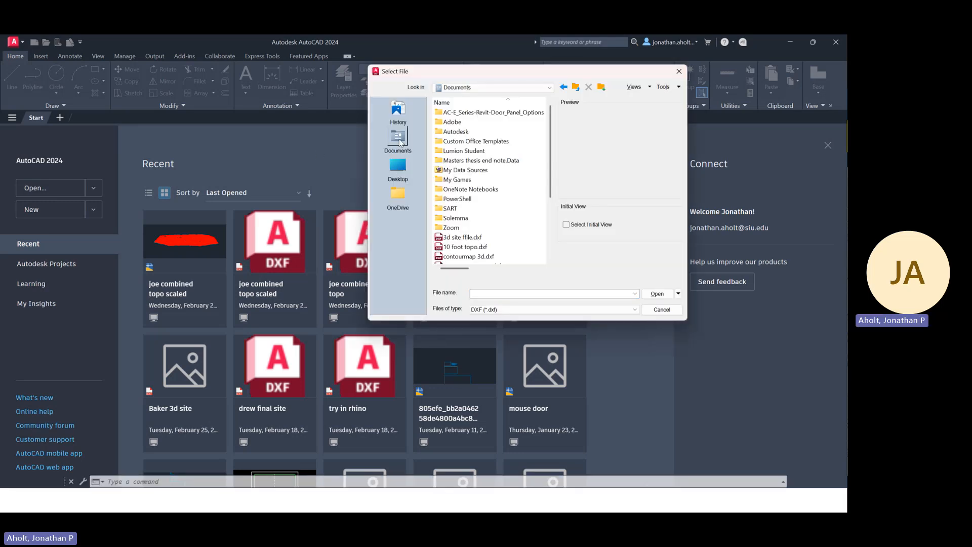
click(398, 166)
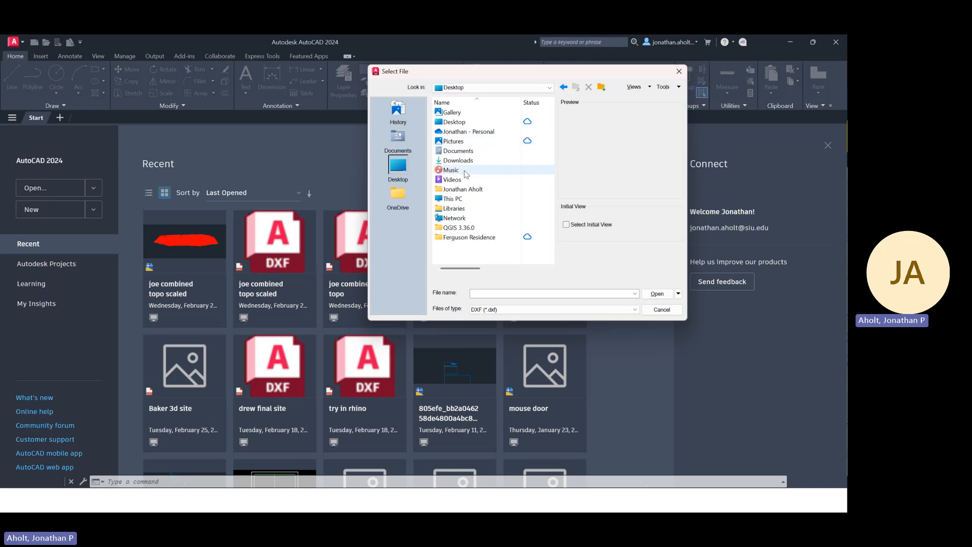
double_click(465, 160)
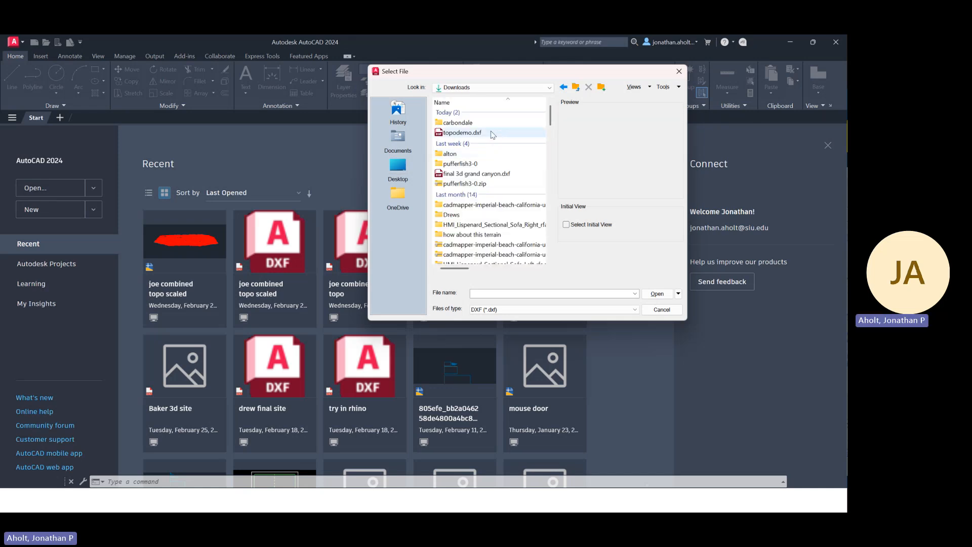
click(492, 133)
click(656, 294)
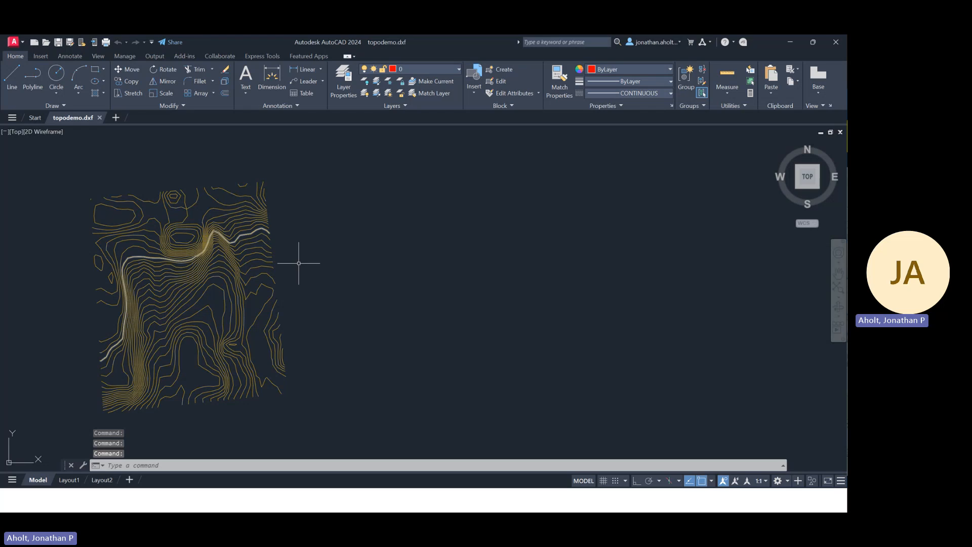
Step: Examine the contours' heights from the front side, and return to the top view
drag(298, 263, 559, 224)
mouse_move(810, 172)
mouse_down()
mouse_move(845, 438)
mouse_move(845, 421)
mouse_up()
scroll(436, 227, up, 2)
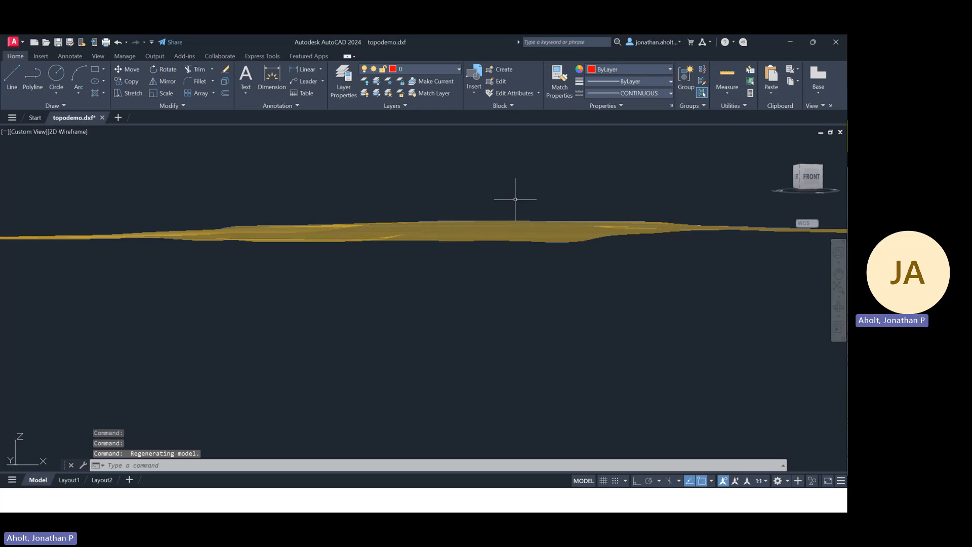
scroll(530, 195, up, 2)
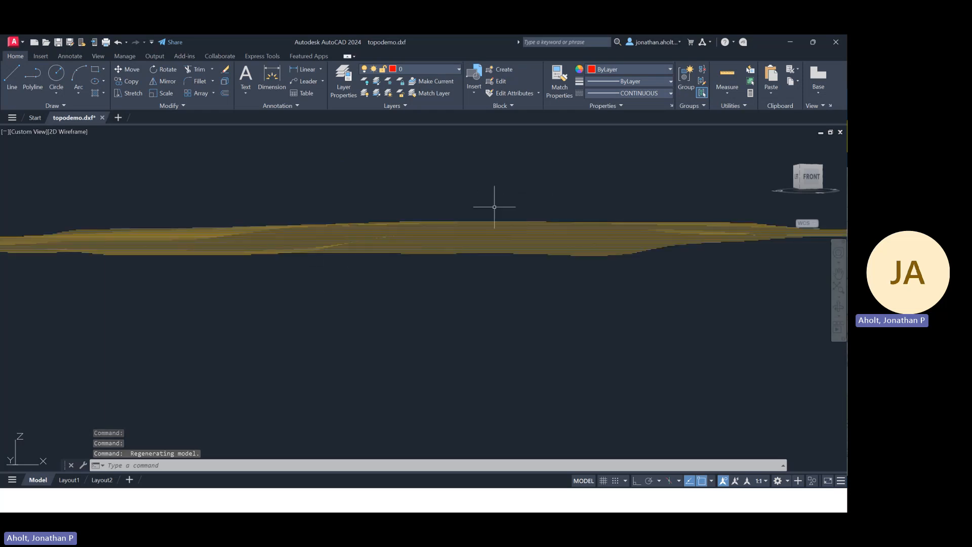
drag(809, 174, 800, 197)
click(807, 176)
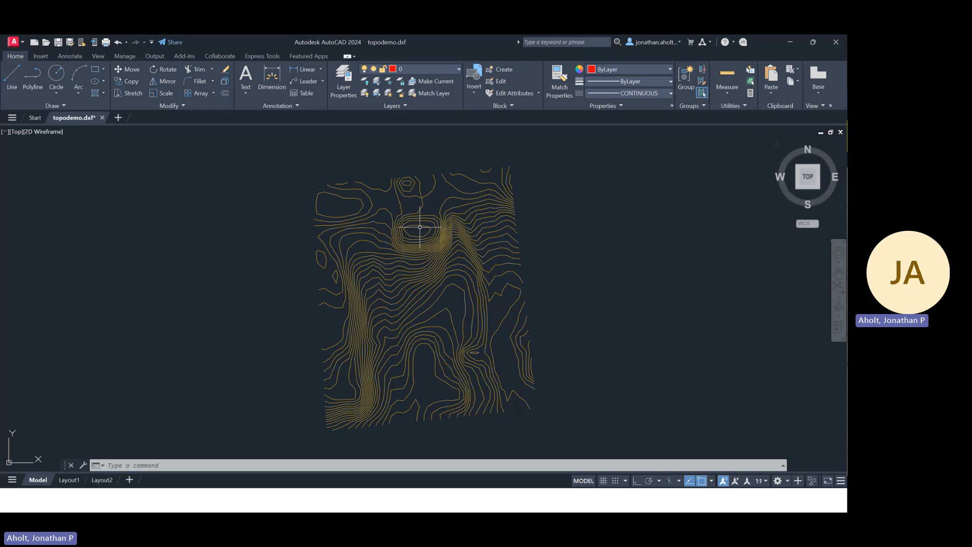
Step: Switch to QGIS and measure in feet the east-west width of the innermost closed contour northwest of the Wesley Center
key(alt+Tab)
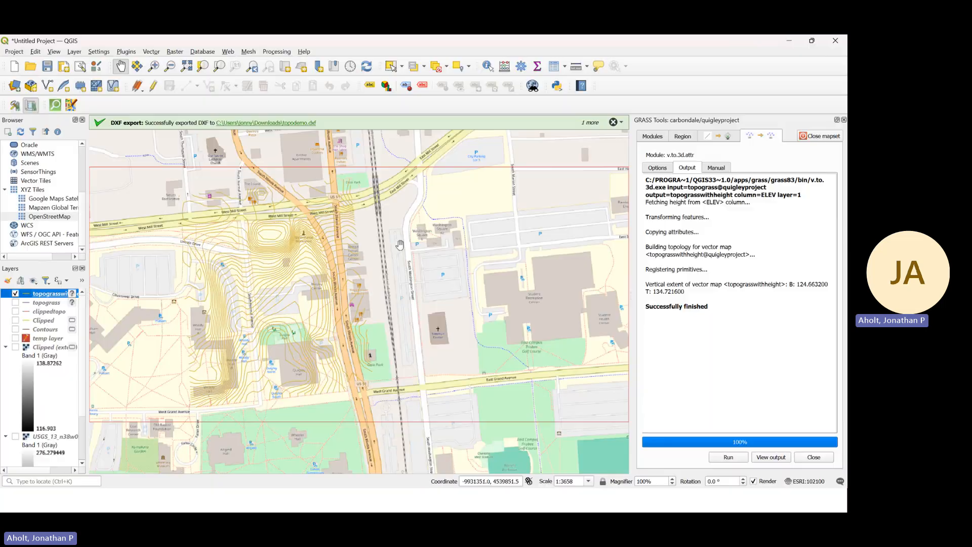
scroll(233, 236, up, 2)
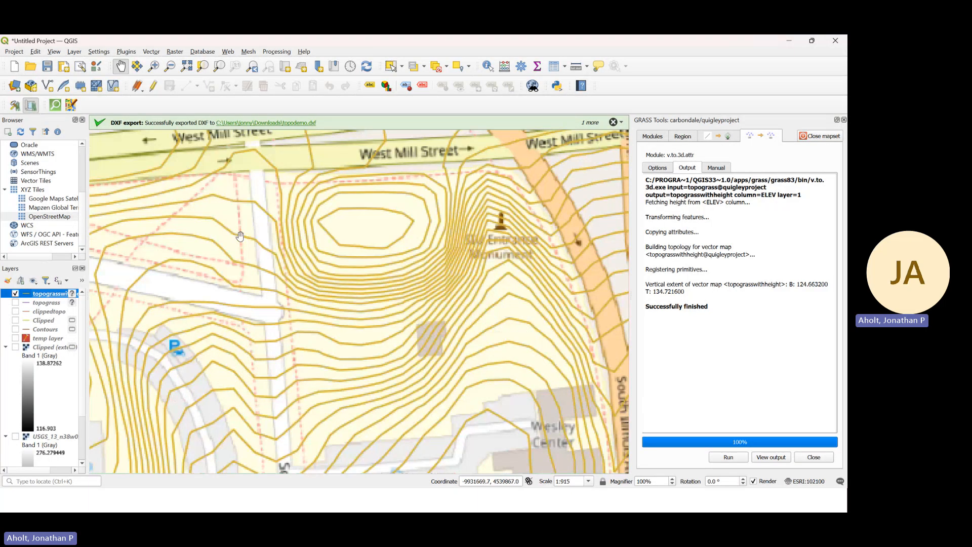
click(576, 66)
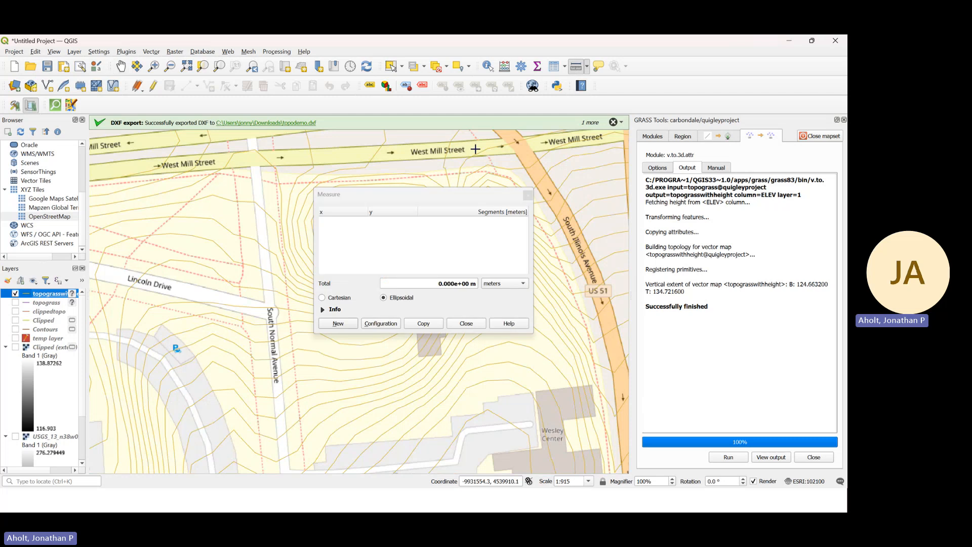
click(494, 284)
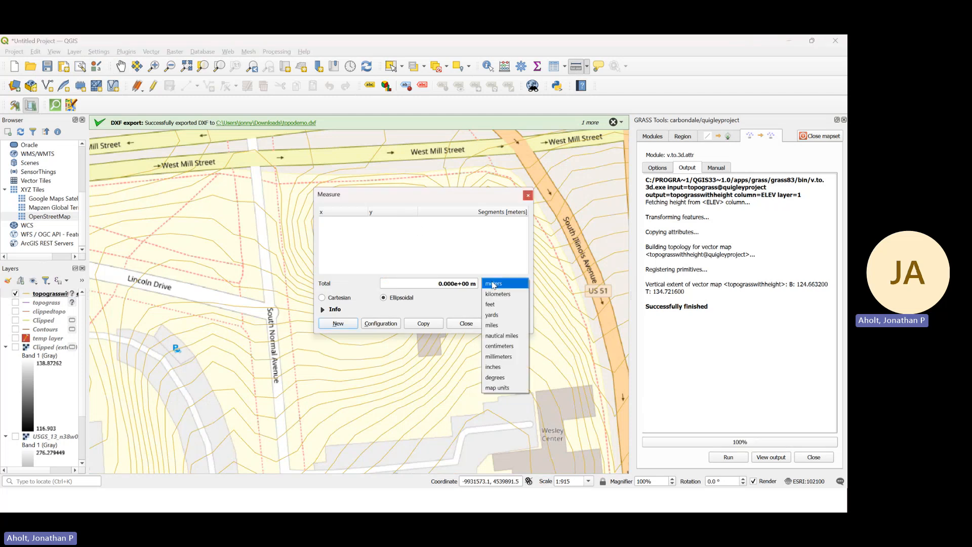
click(503, 306)
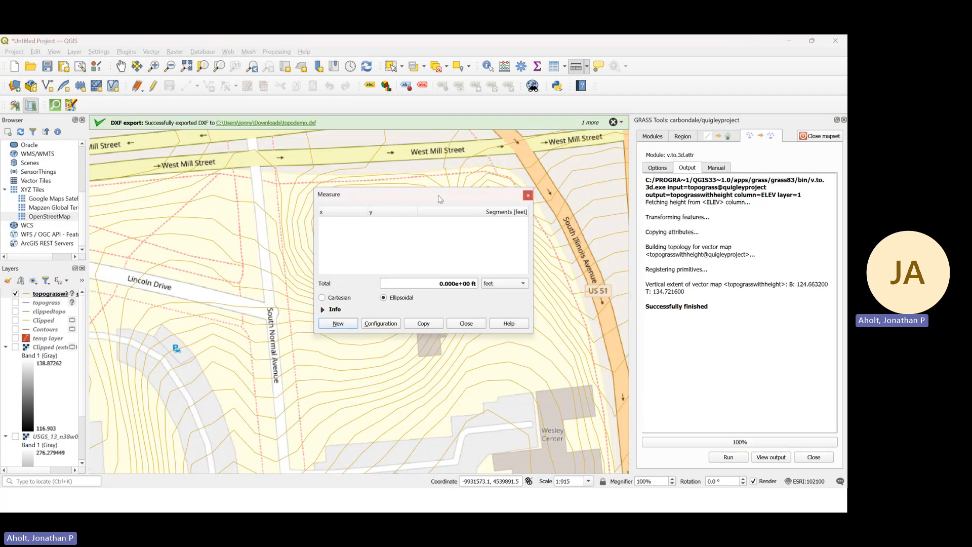
drag(440, 200, 412, 289)
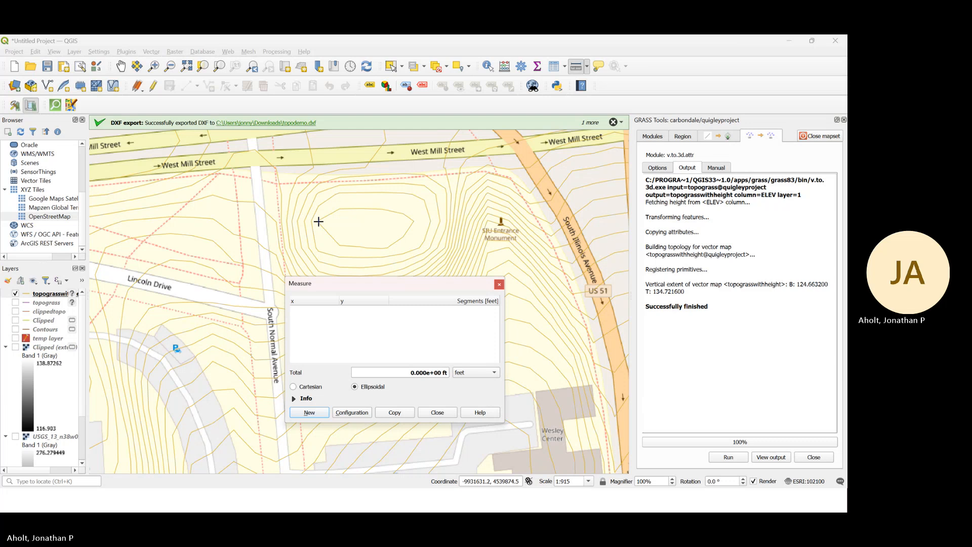
click(318, 221)
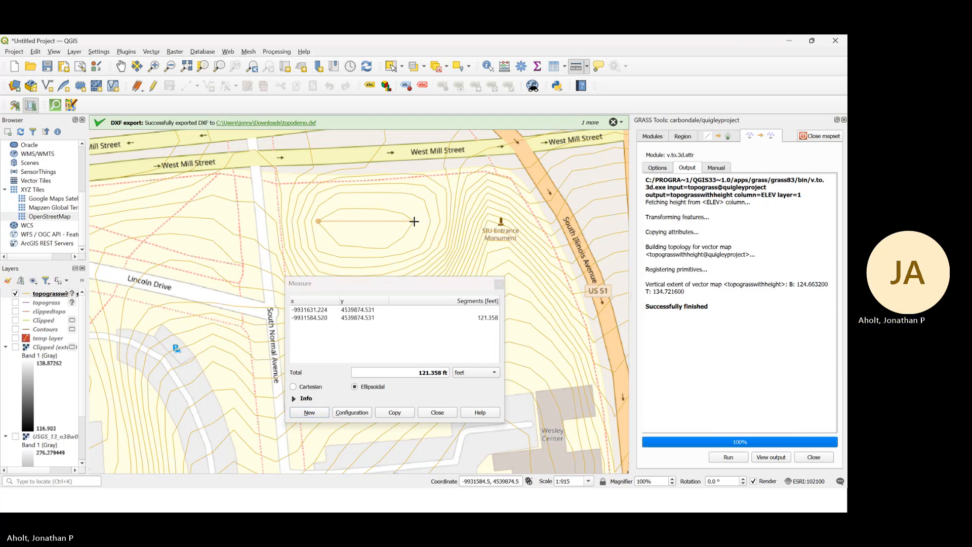
click(414, 221)
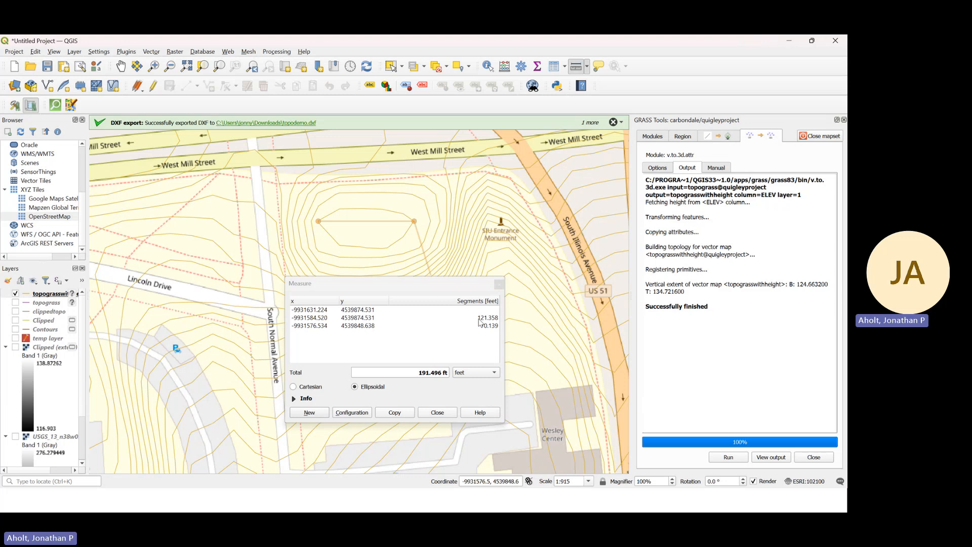
mouse_move(487, 322)
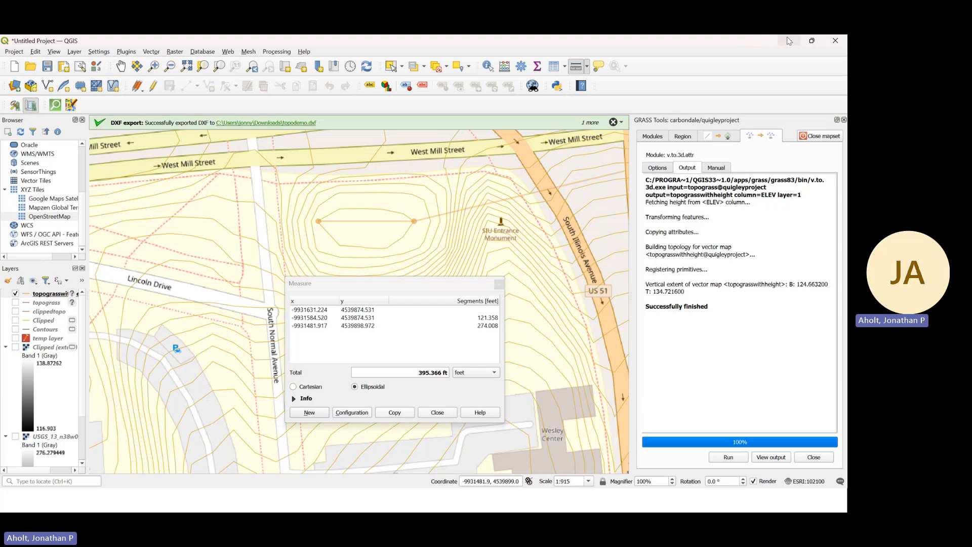
Step: Switch back to AutoCAD and measure the distance between the west and east tips of the same closed contour
key(alt+Tab)
scroll(378, 250, up, 6)
text(Mea)
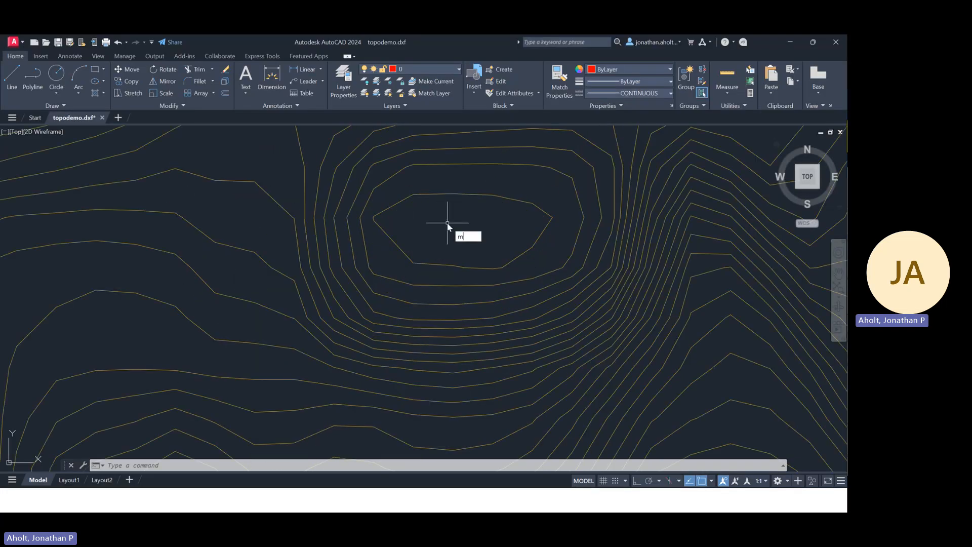
text(s)
key(Return)
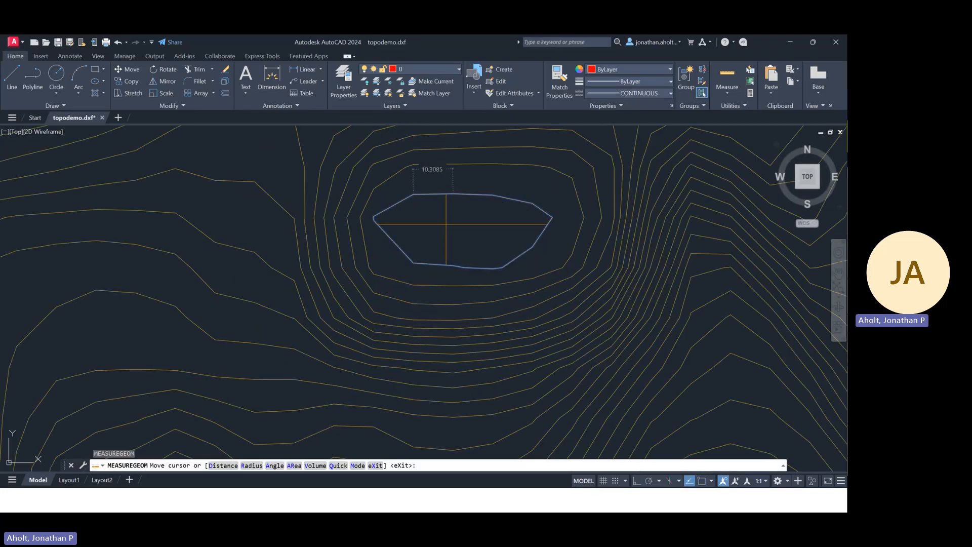
text(d)
key(Return)
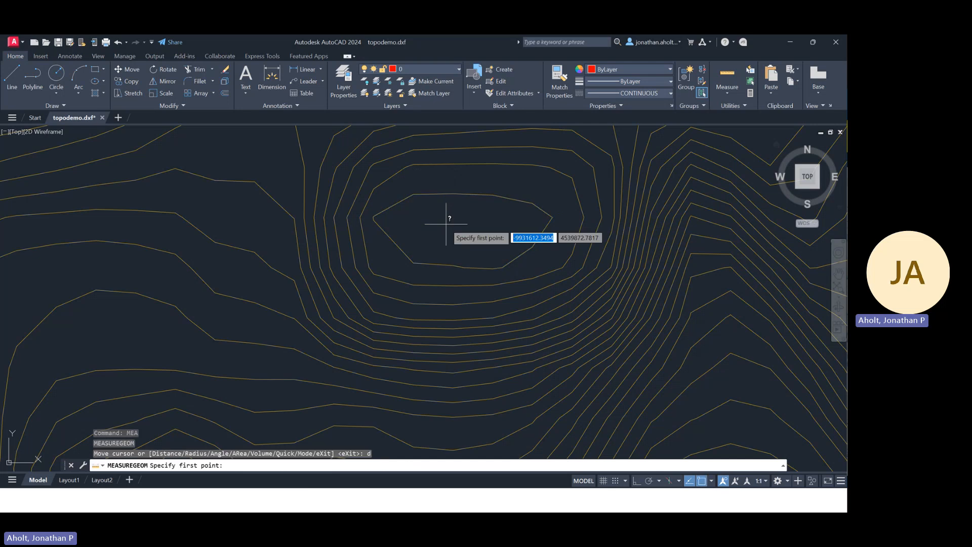
scroll(363, 215, up, 4)
click(366, 214)
scroll(366, 214, down, 2)
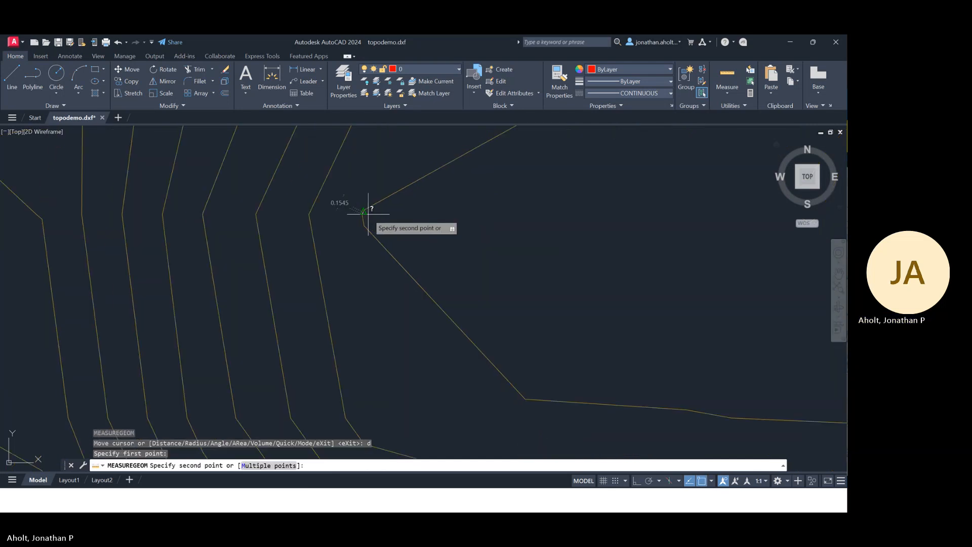
click(649, 217)
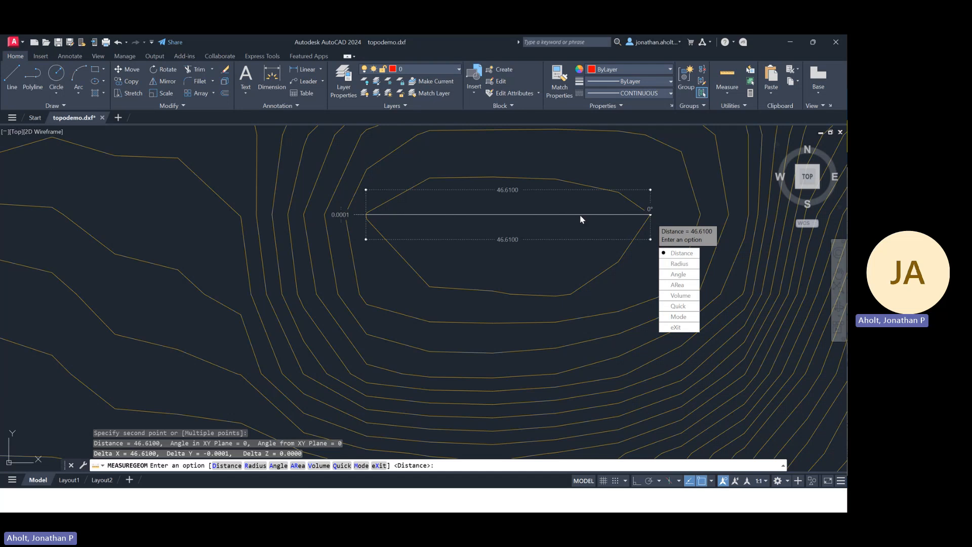
key(Escape)
key(Escape)
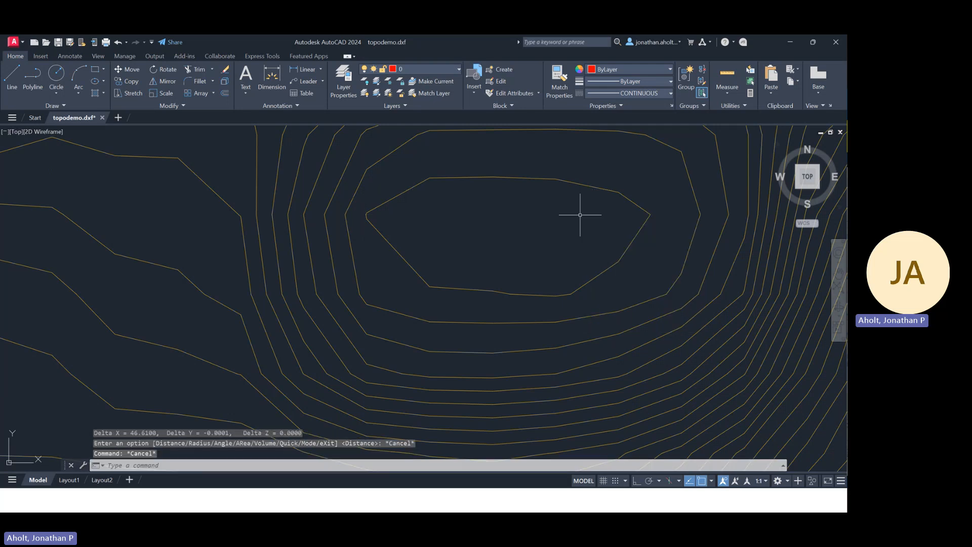
Step: Set the drawing's length units to Architectural and the insertion scale to US Survey Feet, accepting the selected values
text(units)
key(Return)
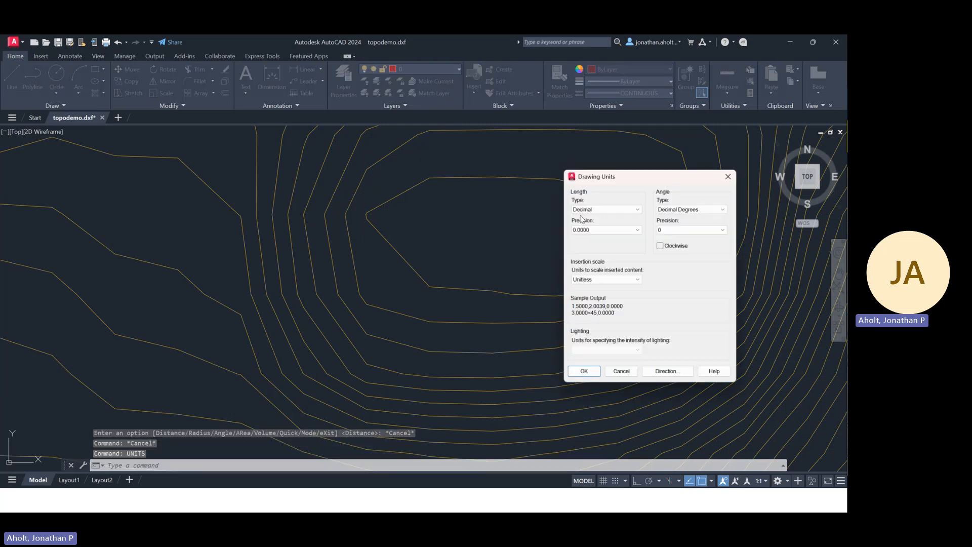
click(602, 209)
click(600, 217)
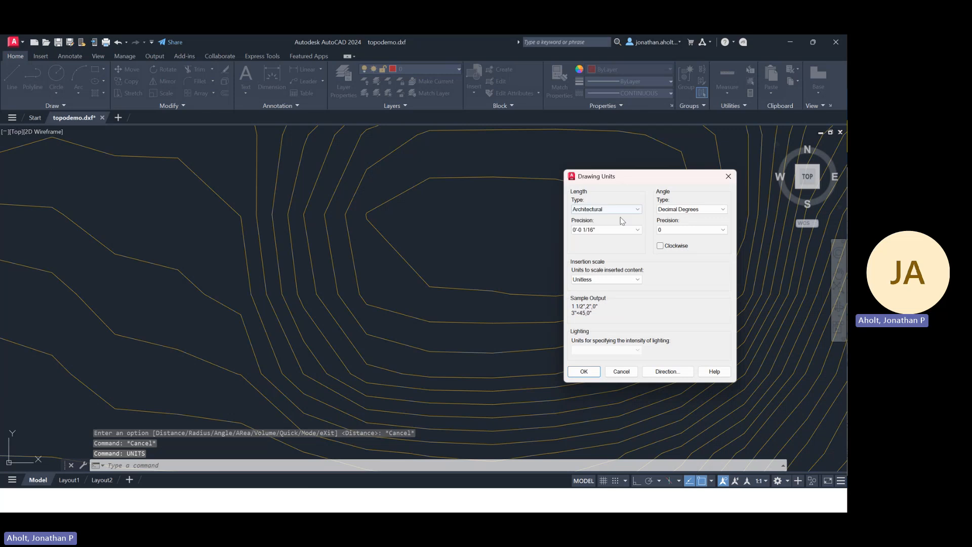
click(627, 283)
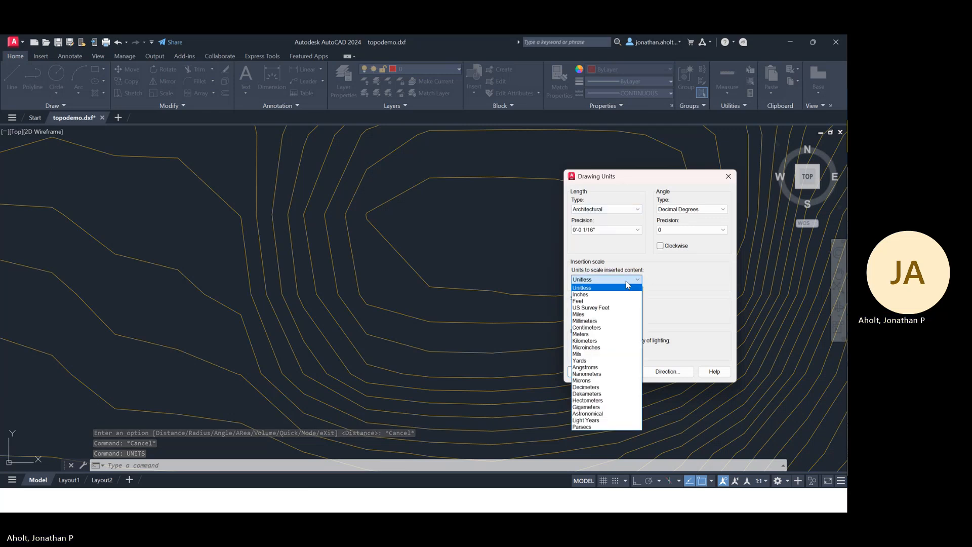
click(598, 309)
click(583, 372)
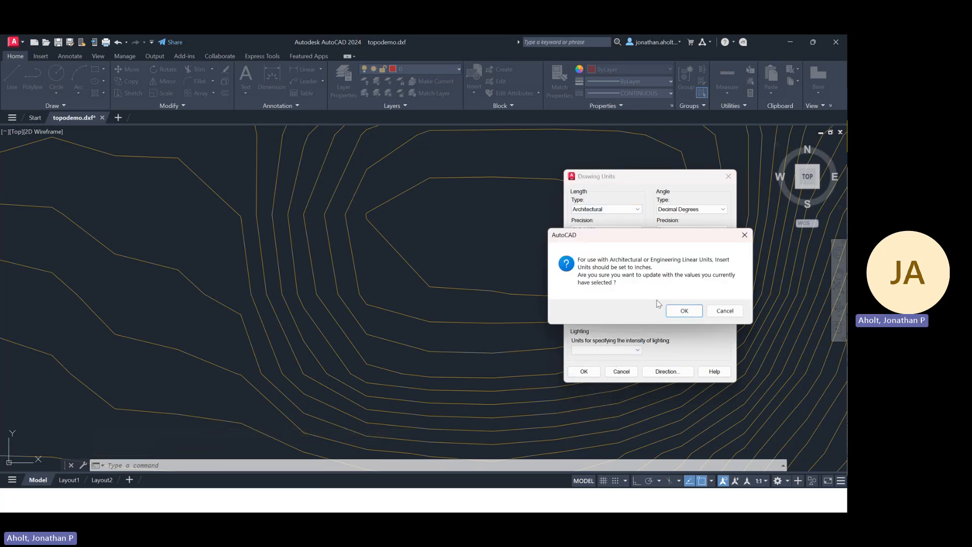
drag(626, 241, 561, 226)
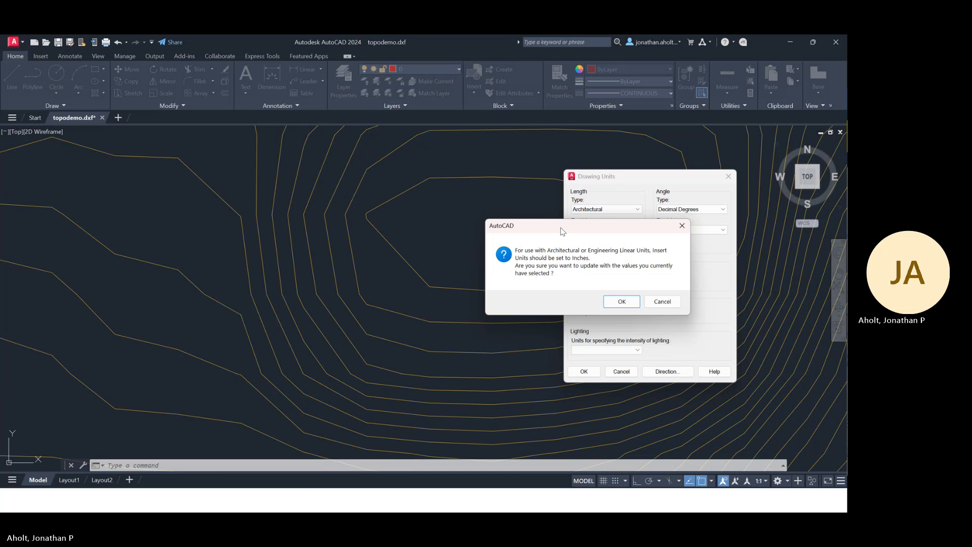
click(622, 301)
Step: Measure the distance between the west and east tips of the innermost closed contour again in architectural units
text(m)
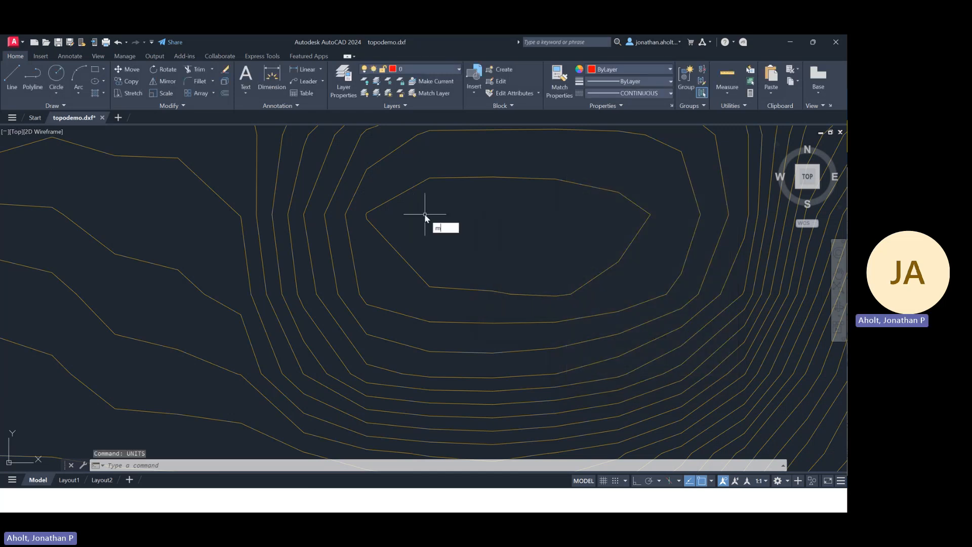
text(ea)
key(Return)
text(d)
key(Return)
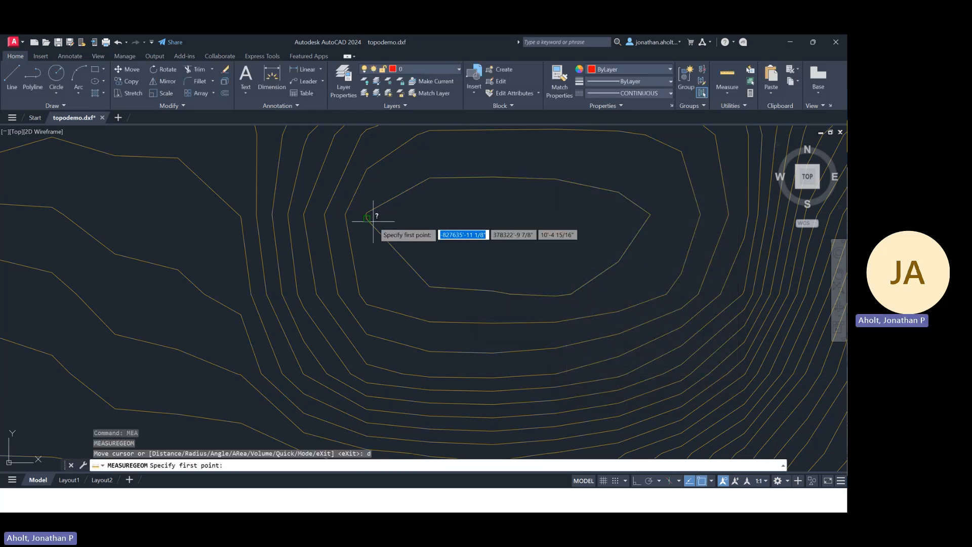
scroll(369, 217, up, 2)
click(367, 211)
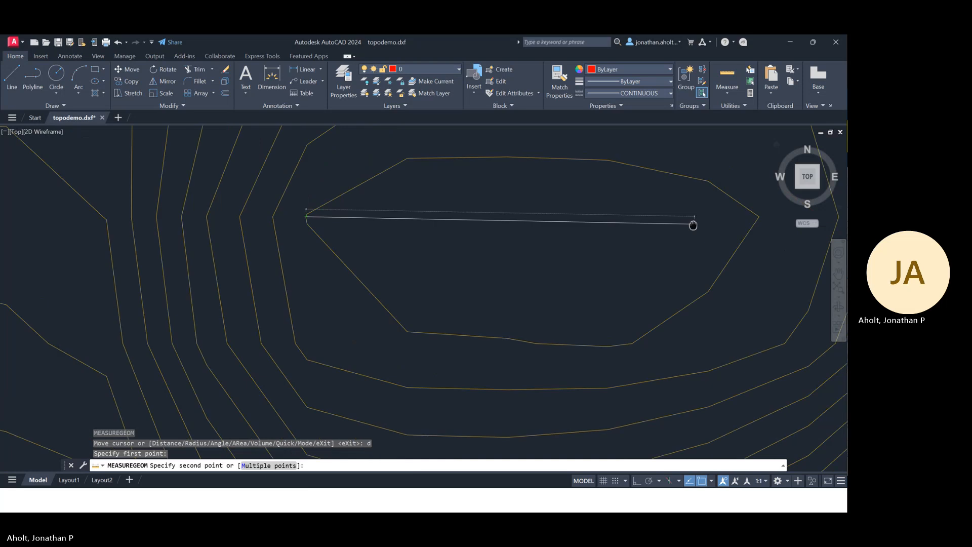
drag(693, 224, 521, 223)
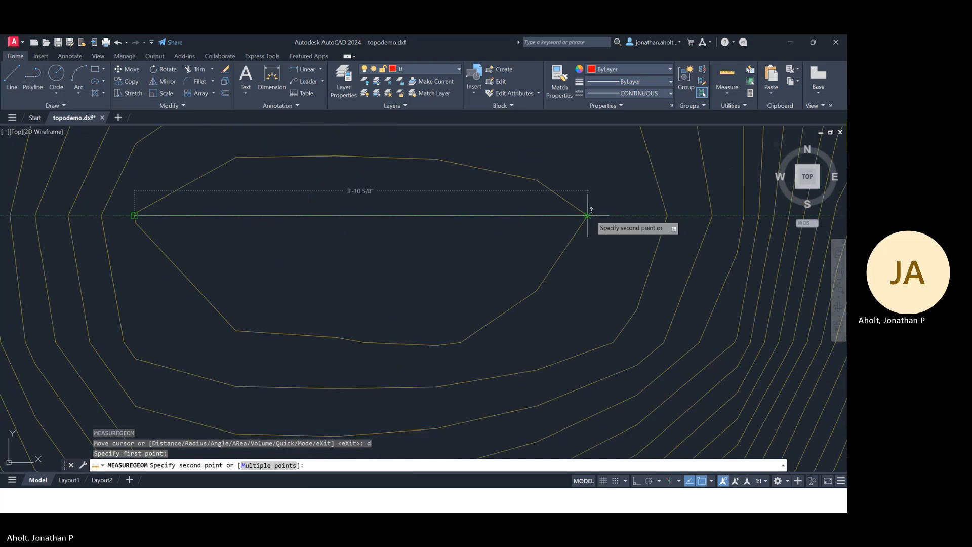
click(587, 215)
scroll(515, 213, down, 2)
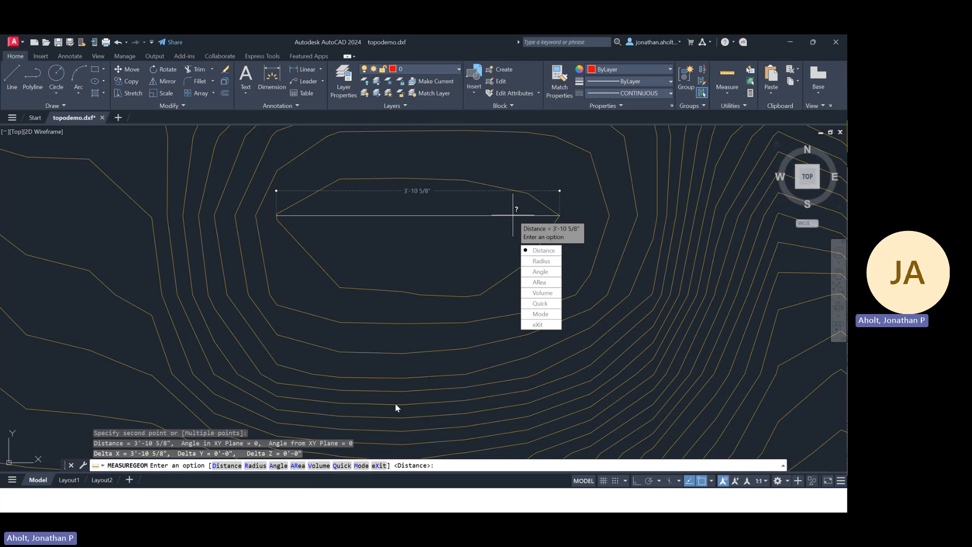
Step: Switch to QGIS to check the contour's width in feet, return to AutoCAD, and end the distance measurement
key(alt+Tab)
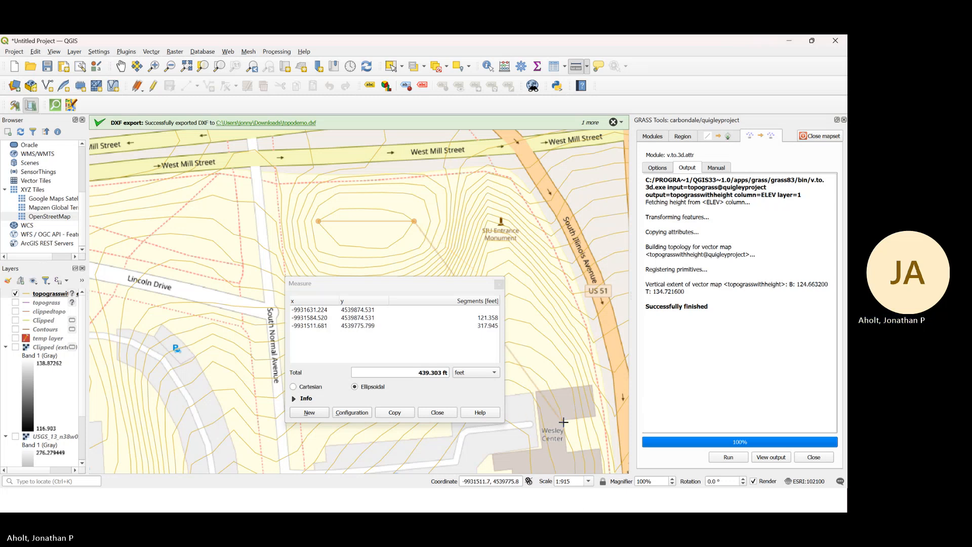
key(alt+Tab)
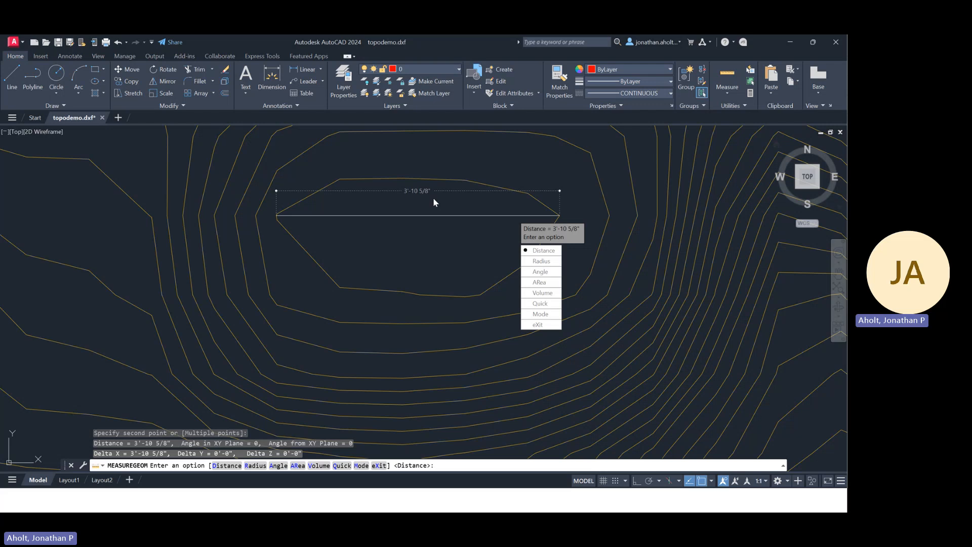
key(Escape)
key(Escape)
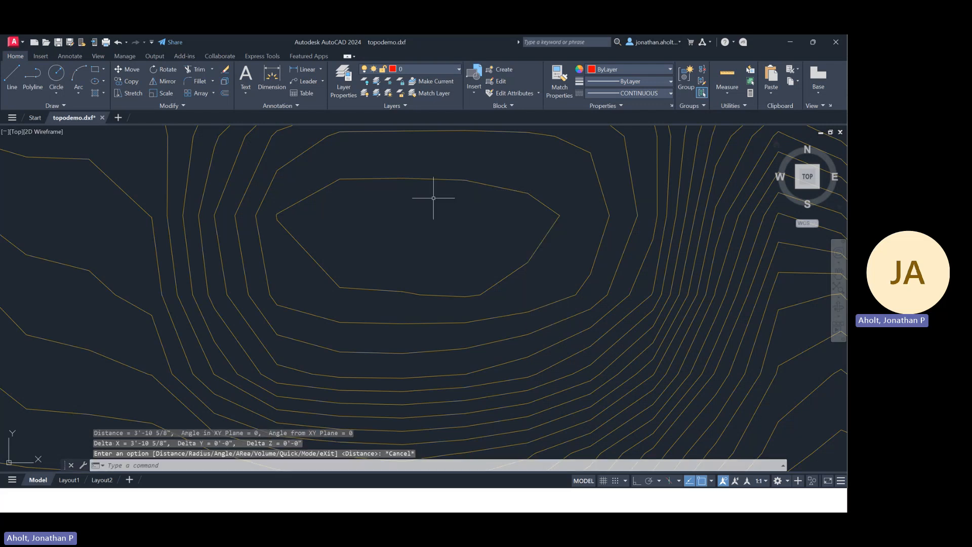
Step: Scale all the contours by a factor of 31.23436 from a base point at their southwest corner
scroll(427, 200, down, 8)
click(300, 146)
key(Escape)
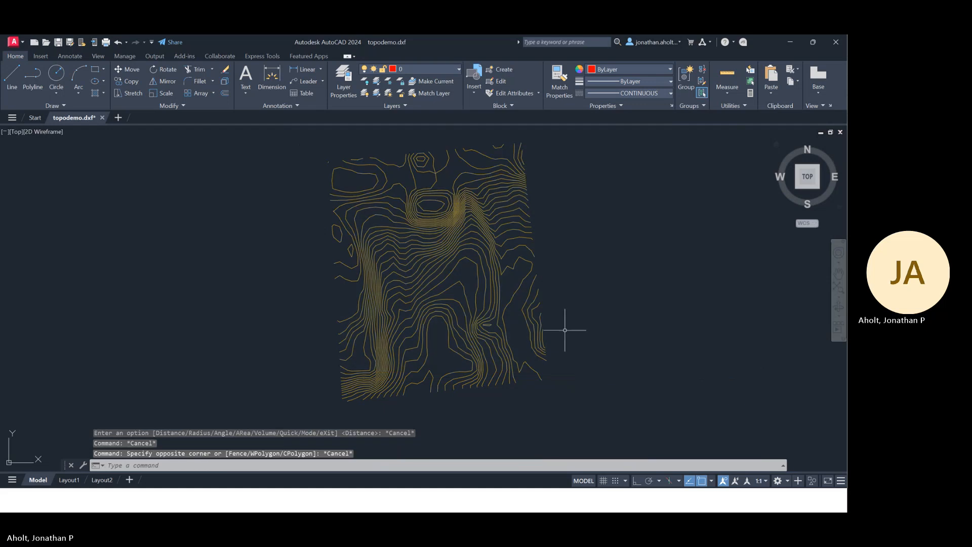
scroll(564, 330, down, 2)
click(590, 169)
click(405, 355)
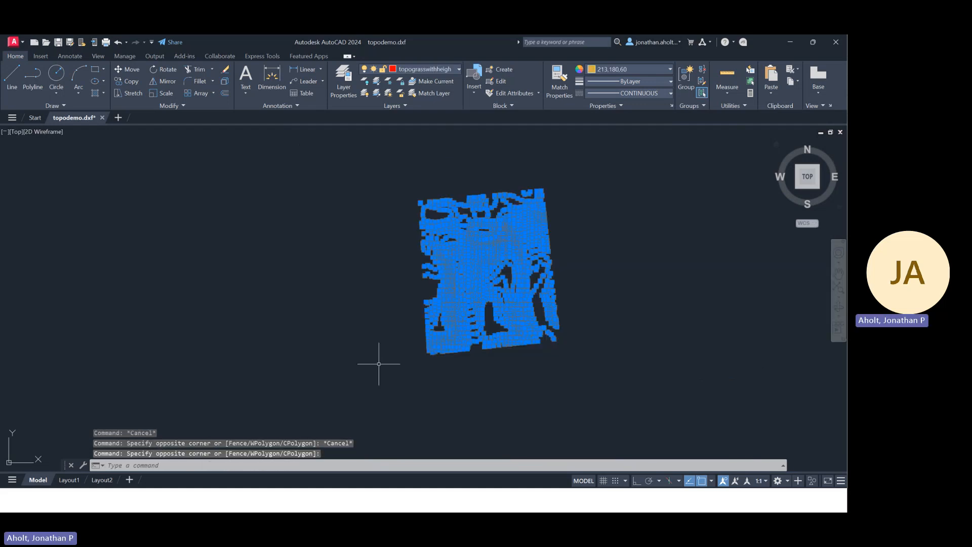
text(sc)
key(Return)
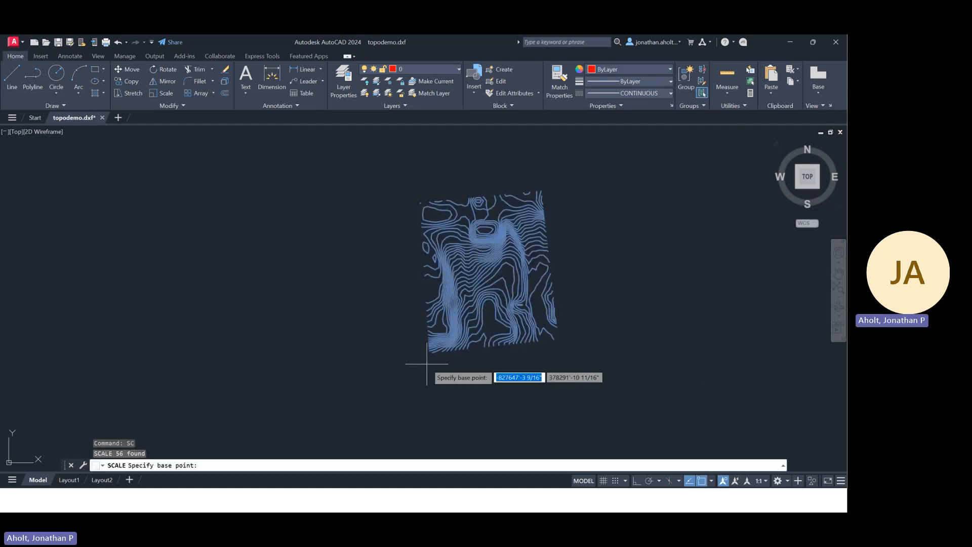
click(446, 320)
scroll(503, 320, up, 2)
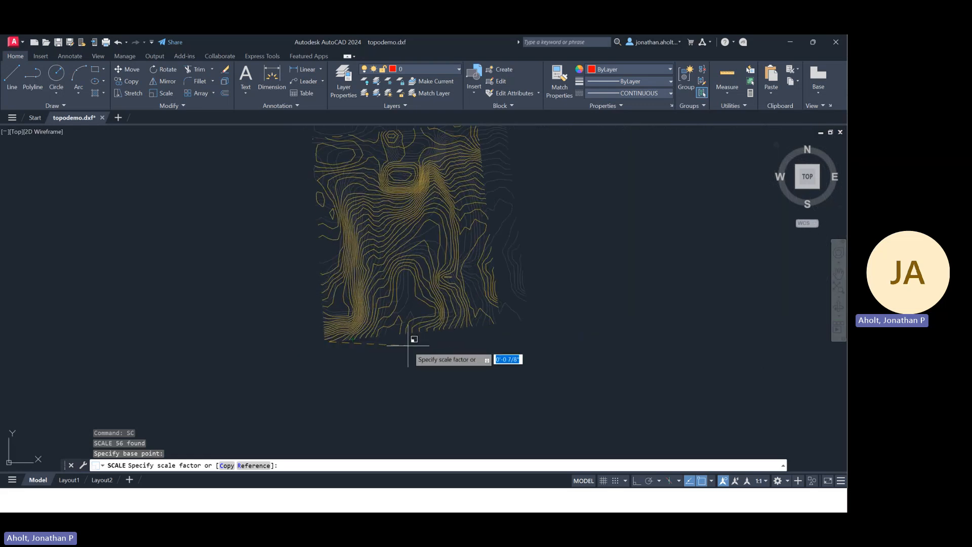
text(31.)
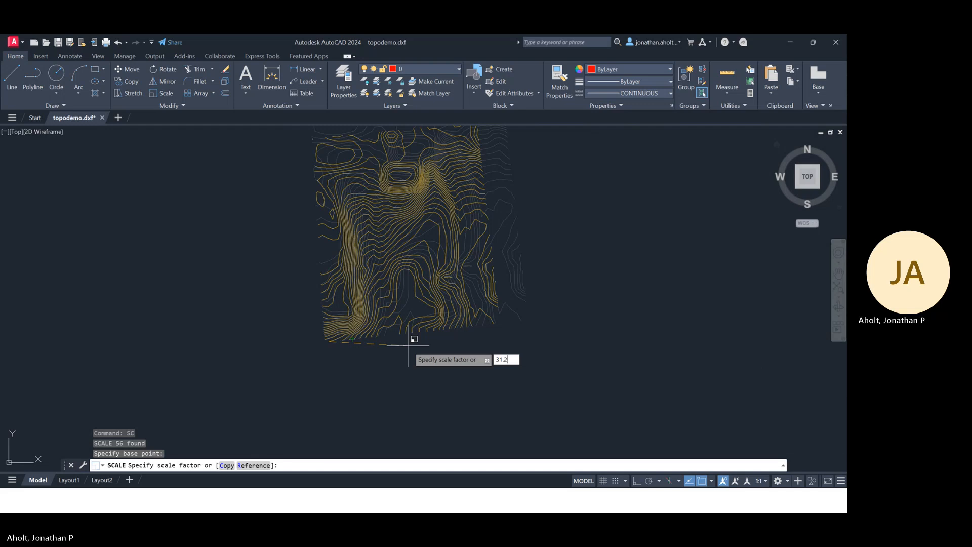
text(234)
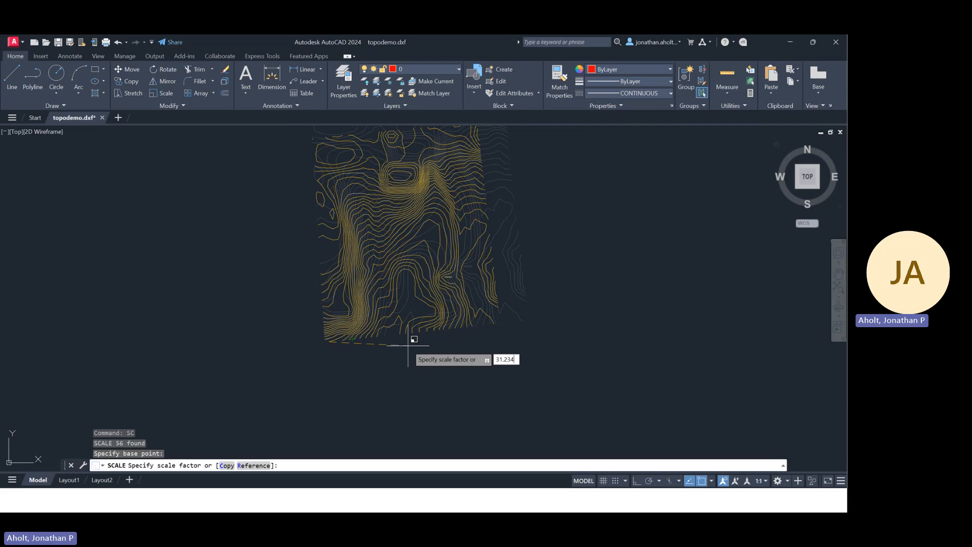
text(36)
key(Return)
scroll(407, 346, down, 8)
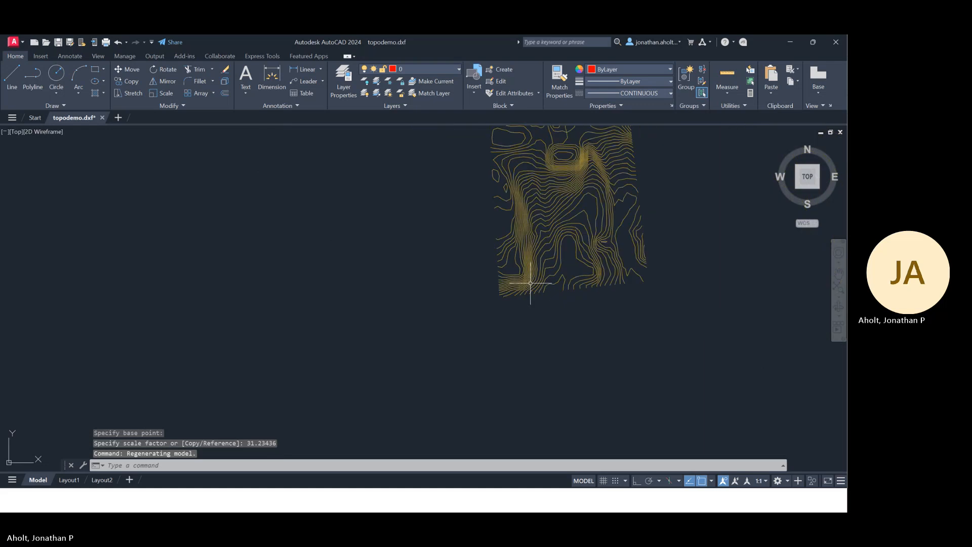
Step: Measure the scaled innermost closed contour from its west tip to its east tip to check it against the real-world width
scroll(436, 219, up, 4)
drag(424, 256, 434, 216)
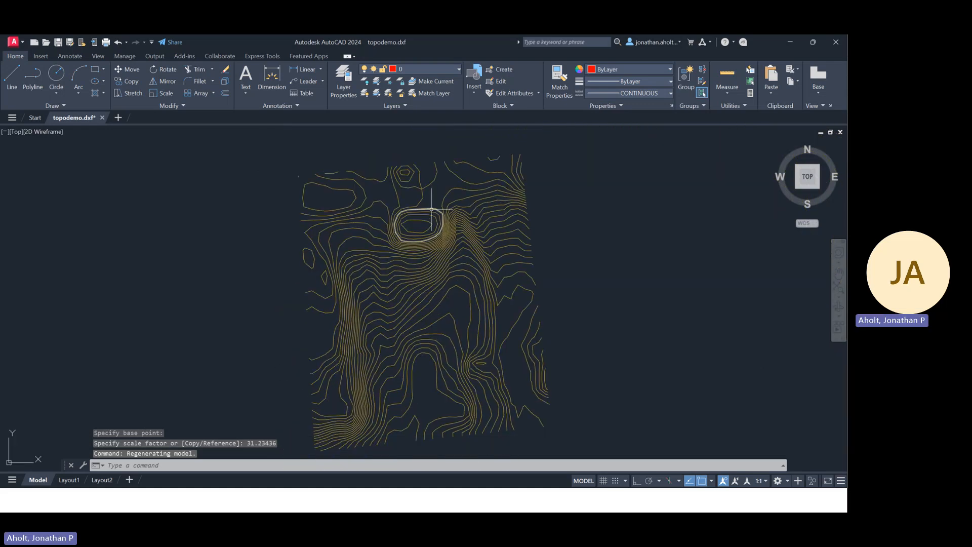
text(Mea)
key(Return)
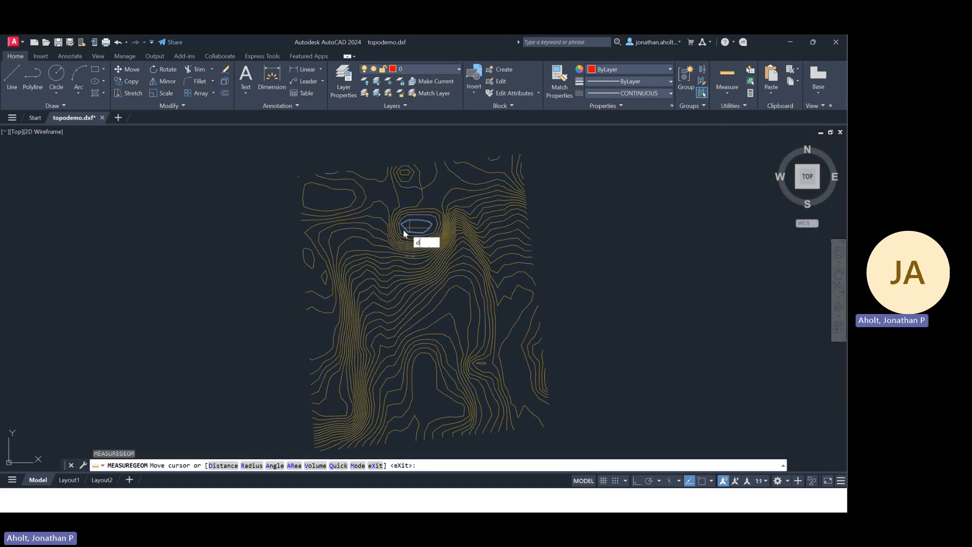
text(d)
key(Return)
scroll(400, 215, up, 3)
scroll(396, 214, up, 5)
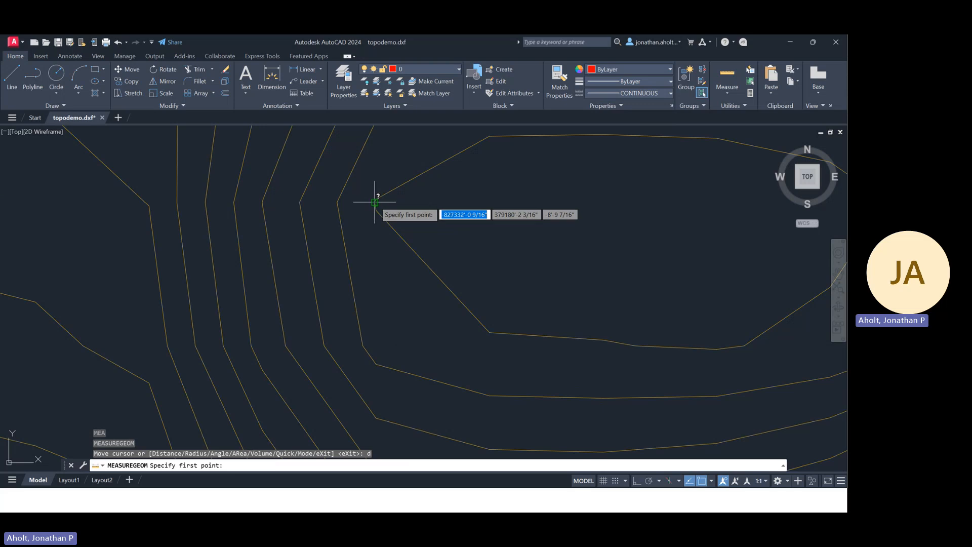
click(378, 199)
scroll(299, 225, up, 2)
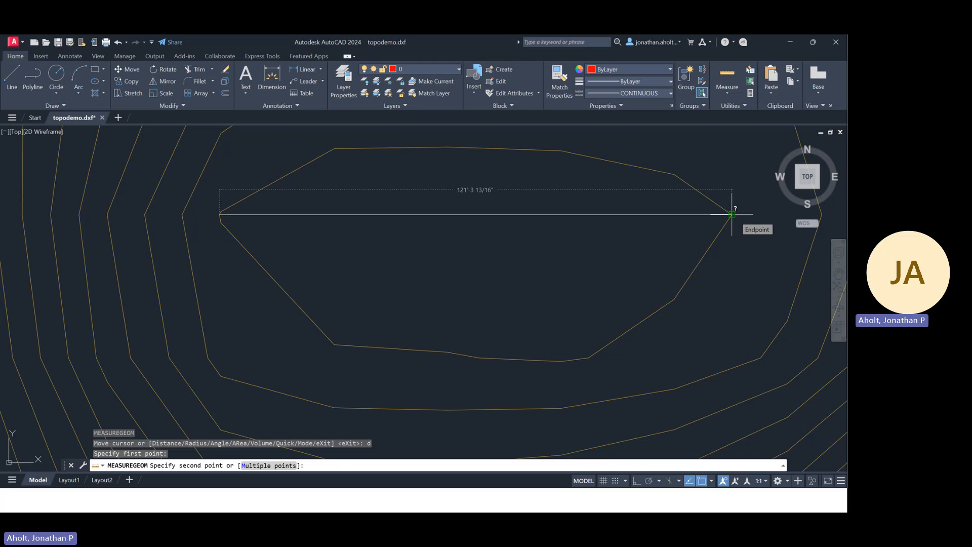
key(Escape)
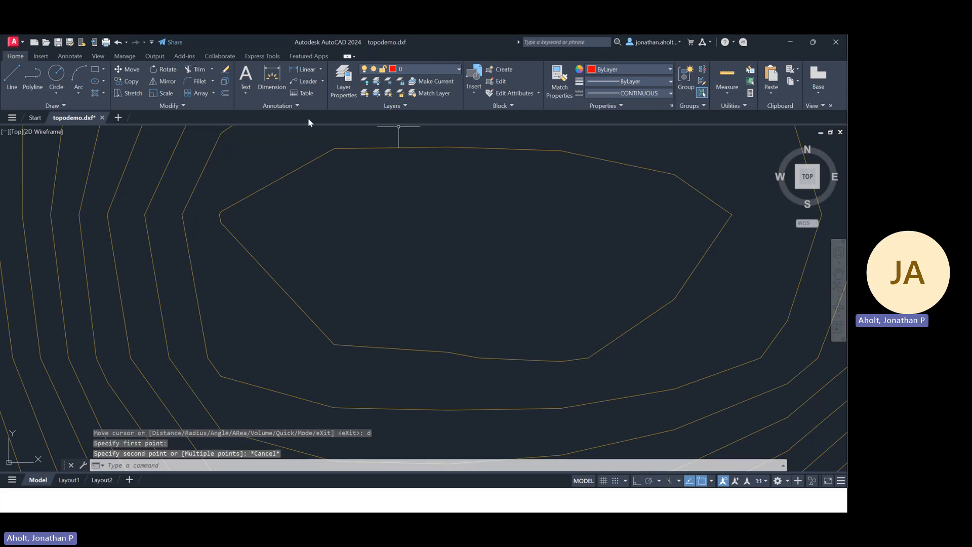
scroll(712, 154, down, 5)
scroll(488, 250, down, 8)
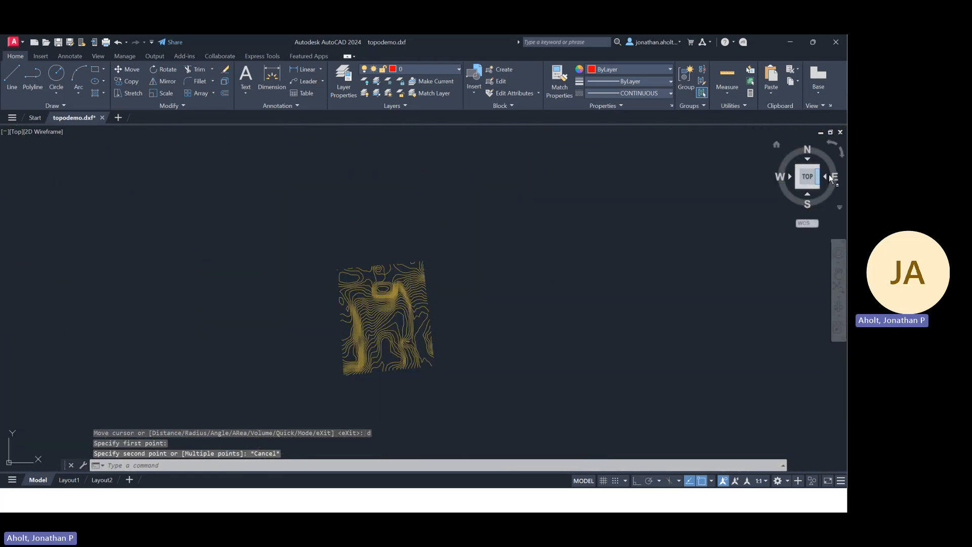
scroll(405, 325, up, 5)
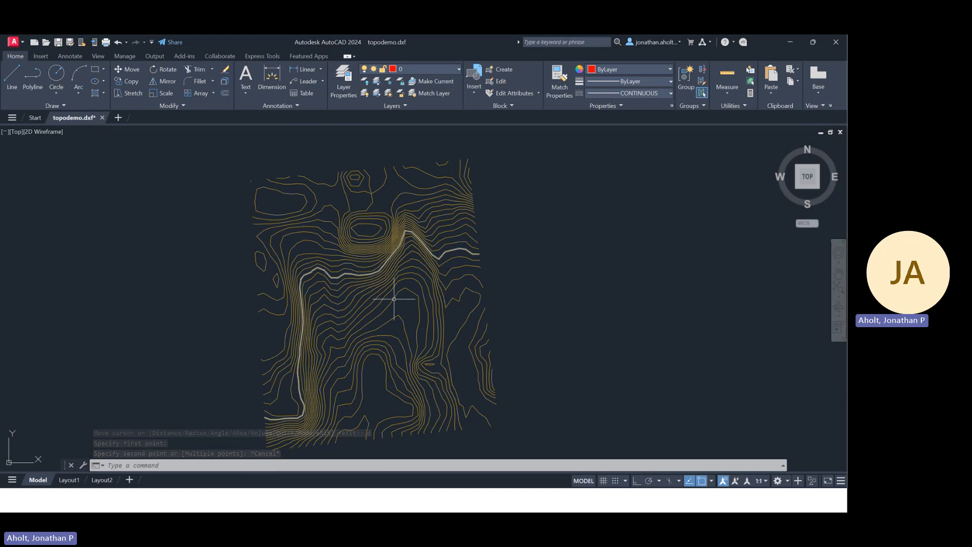
scroll(405, 255, up, 3)
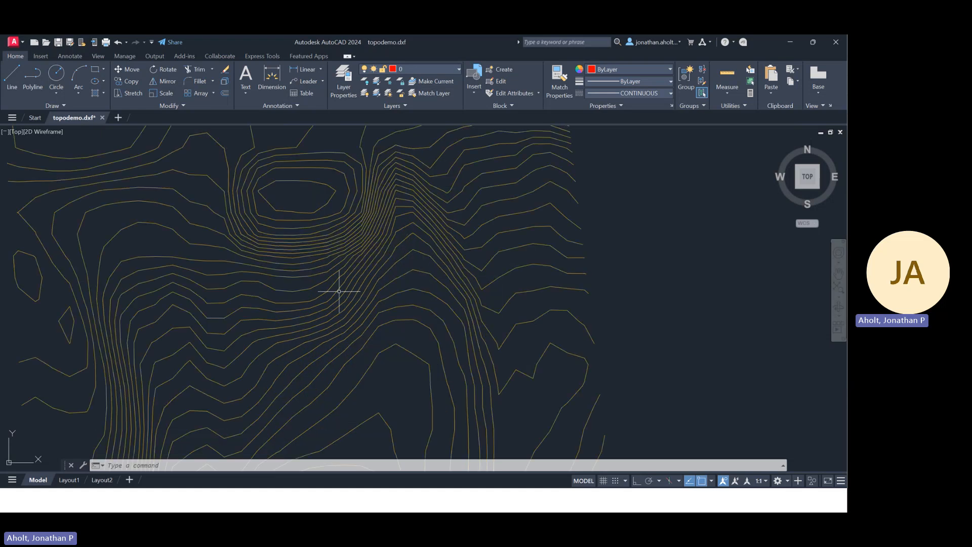
scroll(339, 291, down, 3)
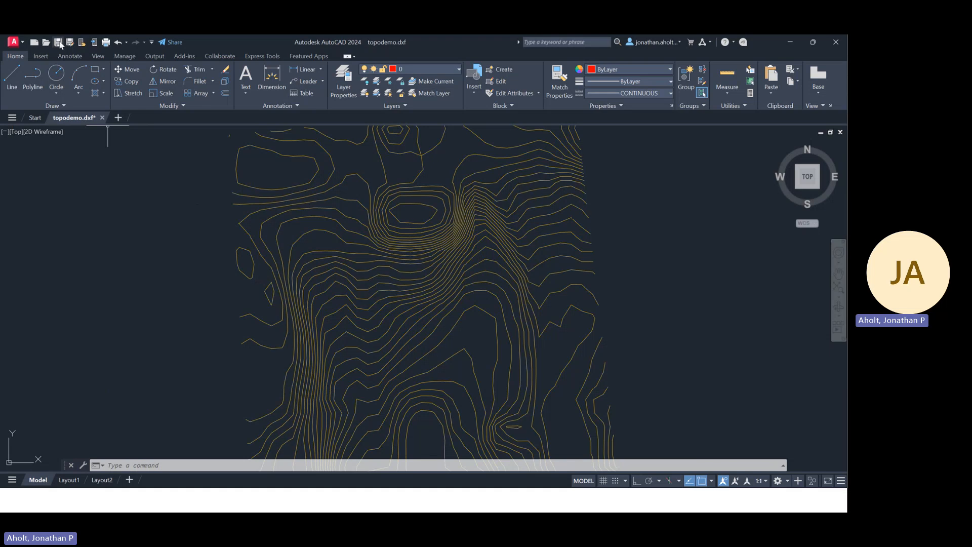
Step: Save the drawing in the Downloads folder as topodemoscaled in AutoCAD 2018 DXF format
click(61, 45)
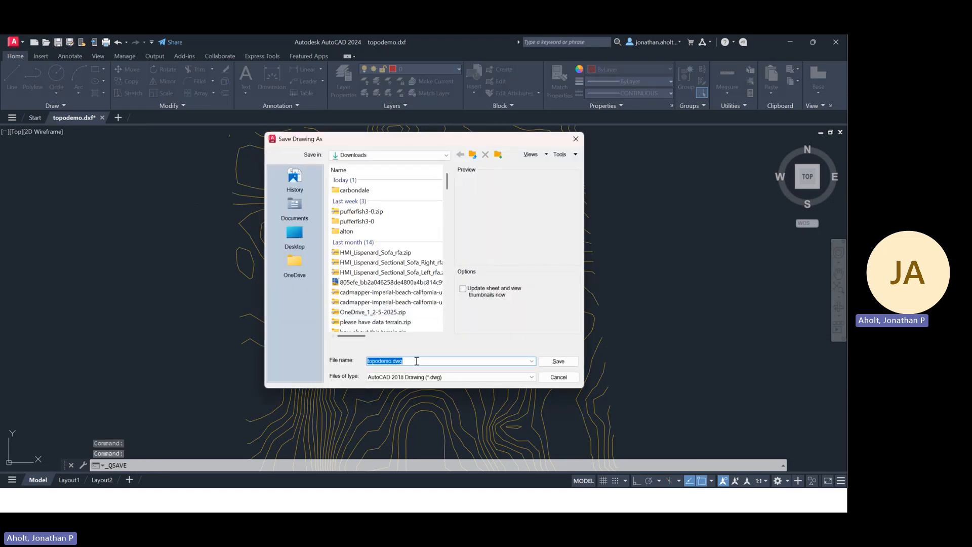
click(428, 377)
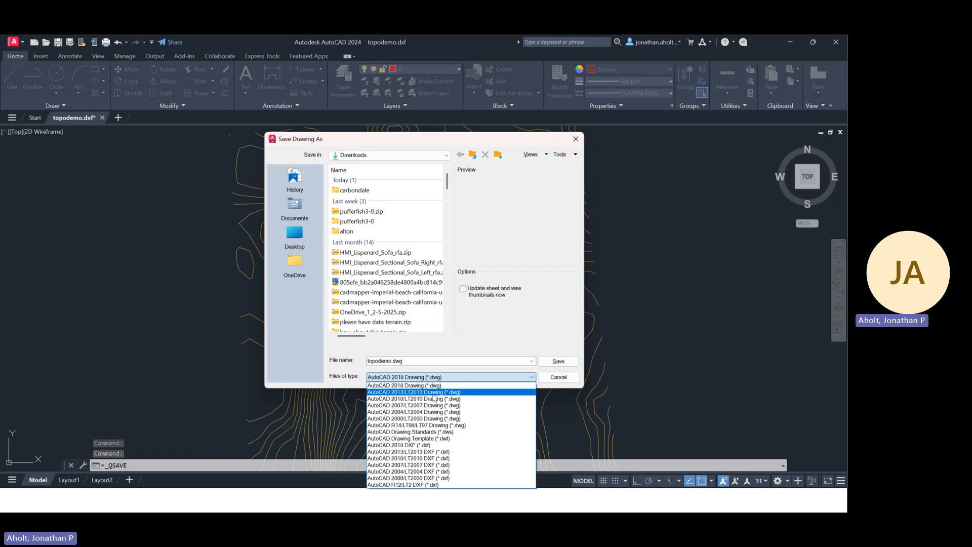
click(405, 445)
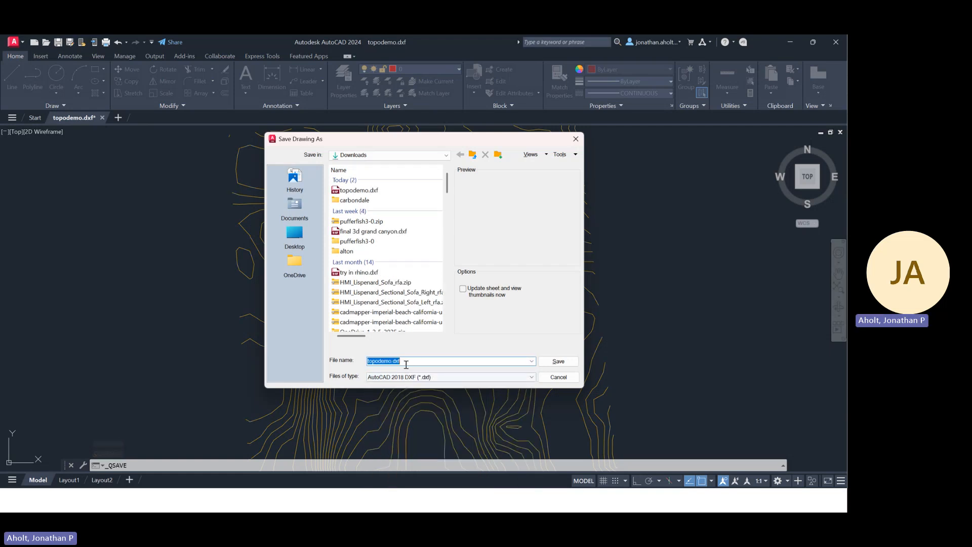
drag(391, 362, 402, 360)
text(scaled)
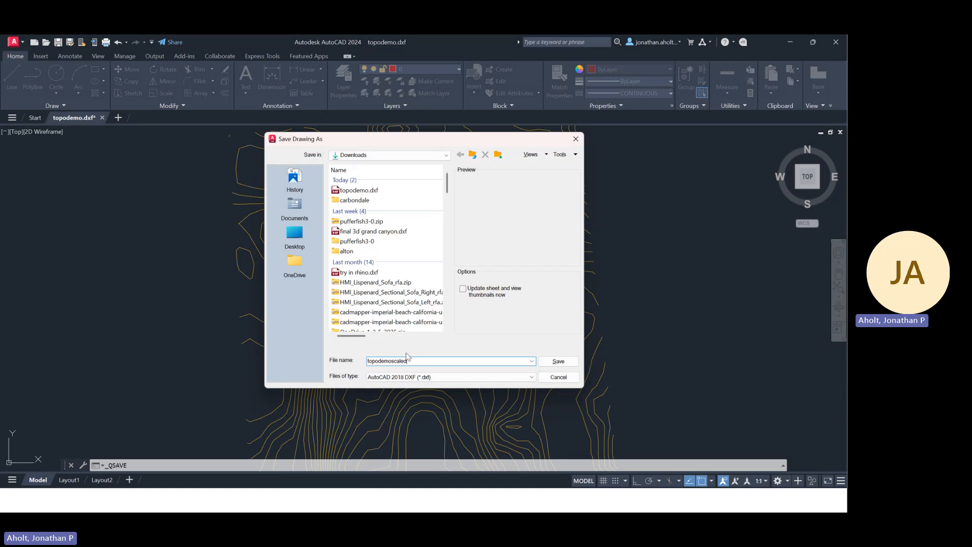
click(559, 361)
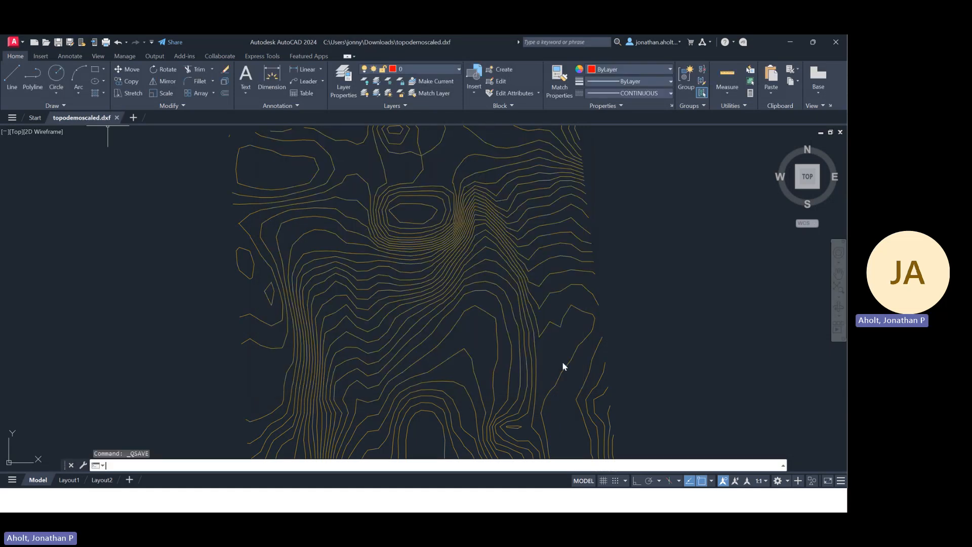
scroll(503, 326, down, 2)
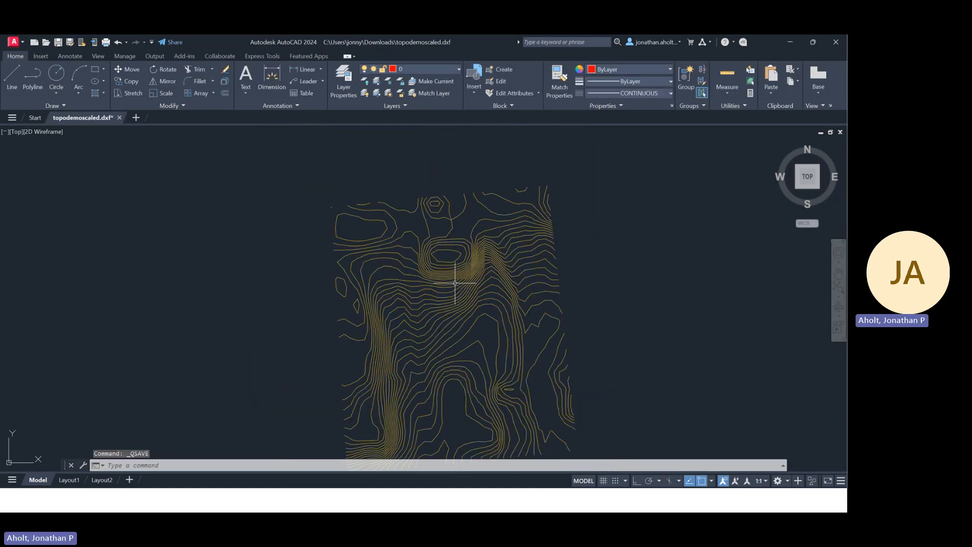
Step: Launch Revit 2024 and postpone the Environment plugin's new version notice
drag(456, 271, 451, 248)
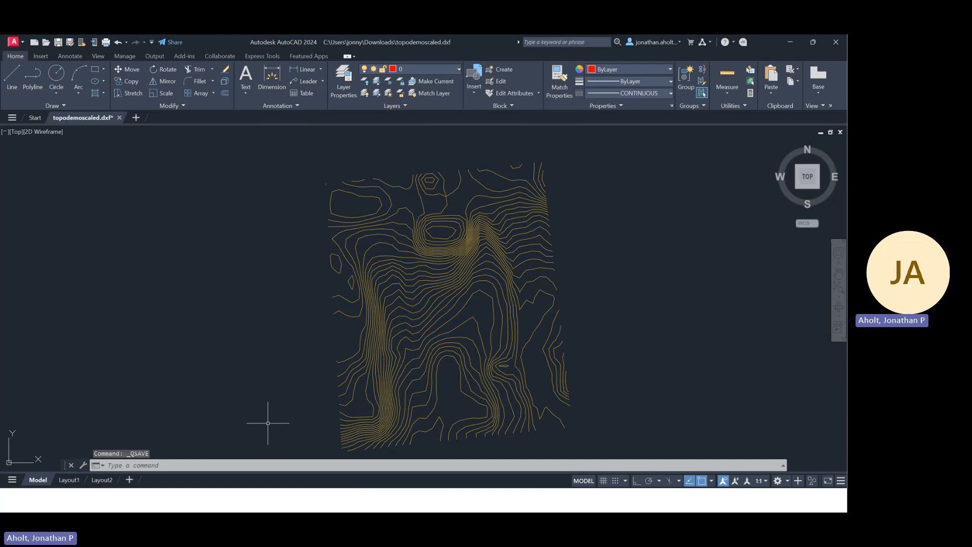
key(super)
text(revit 2024)
click(322, 236)
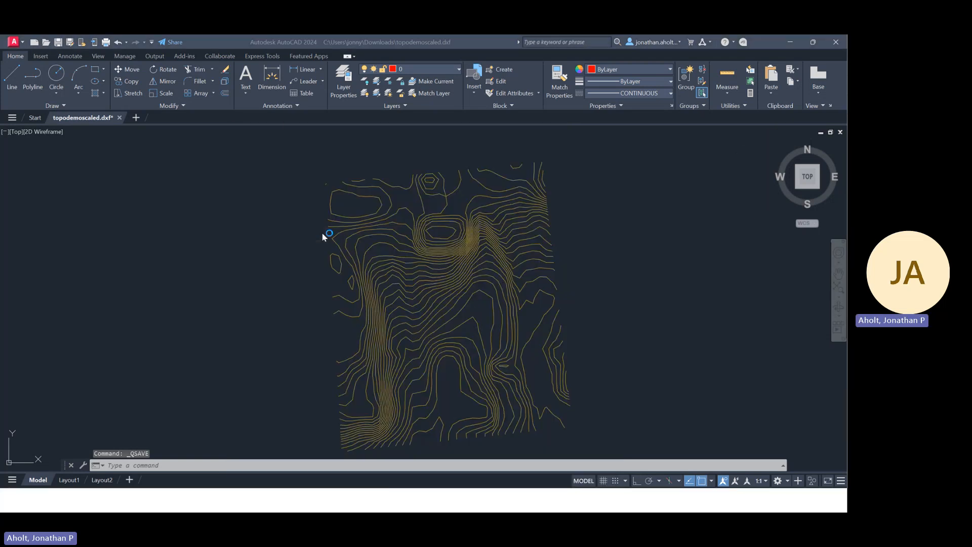
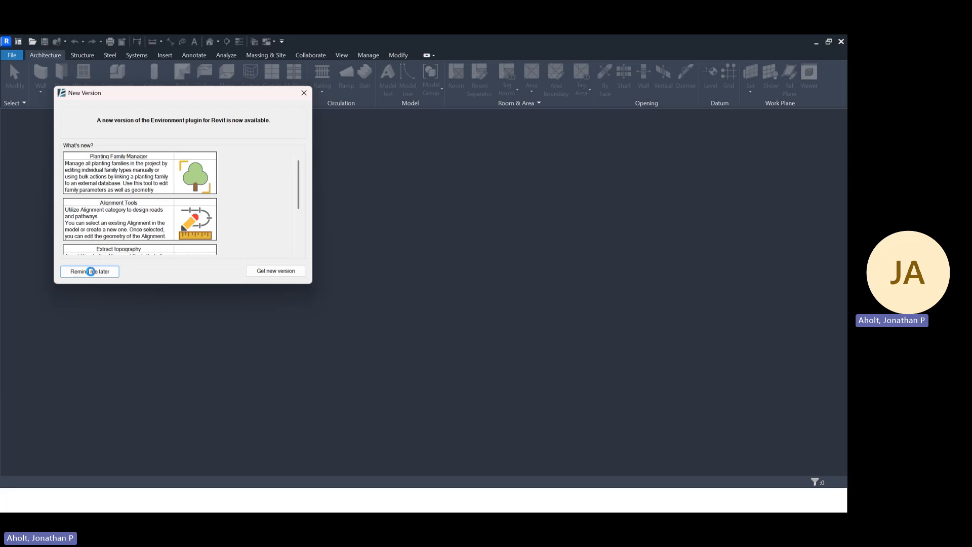
click(95, 271)
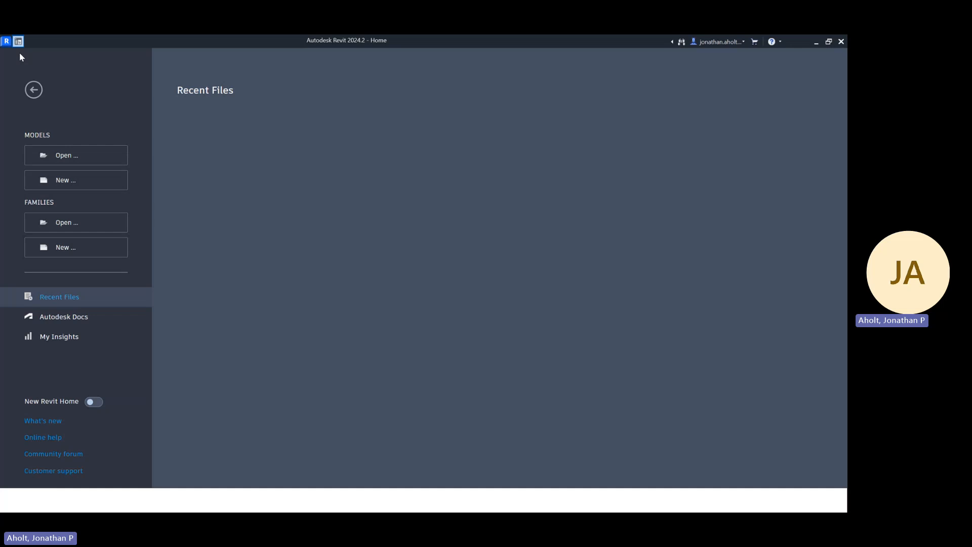
Step: Create a new project from the Imperial Multi-discipline template and open its default 3D view
click(65, 181)
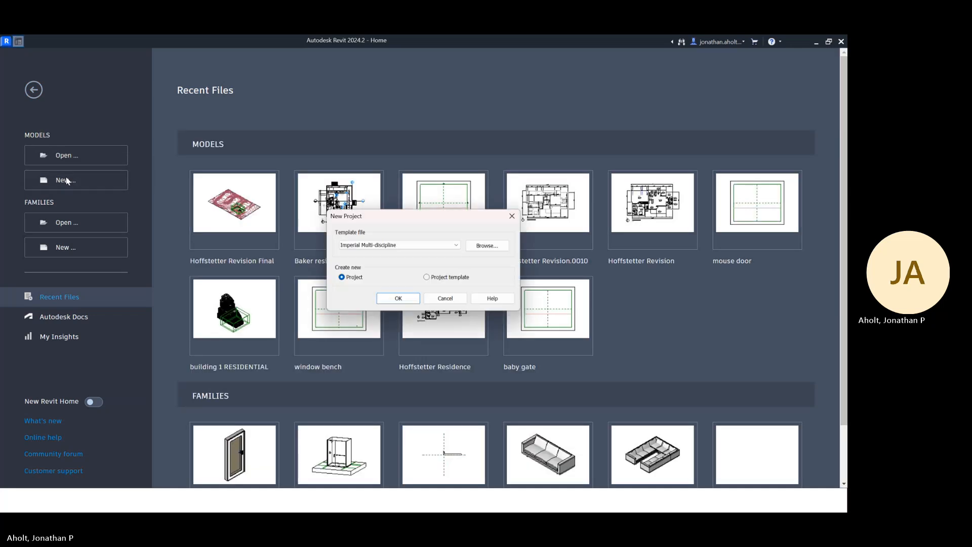
click(406, 298)
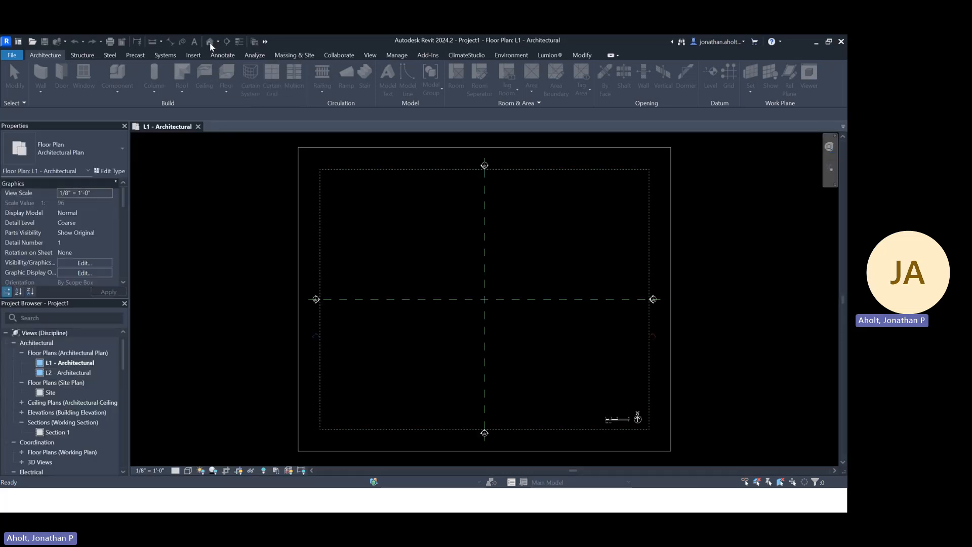
click(210, 42)
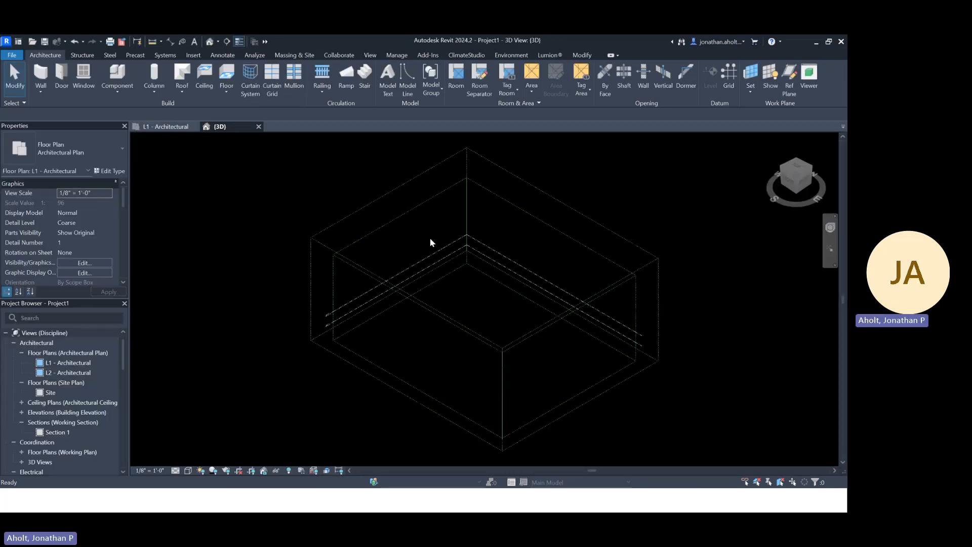
Step: Start linking a CAD file into the 3D view and set the file type to DXF
click(192, 55)
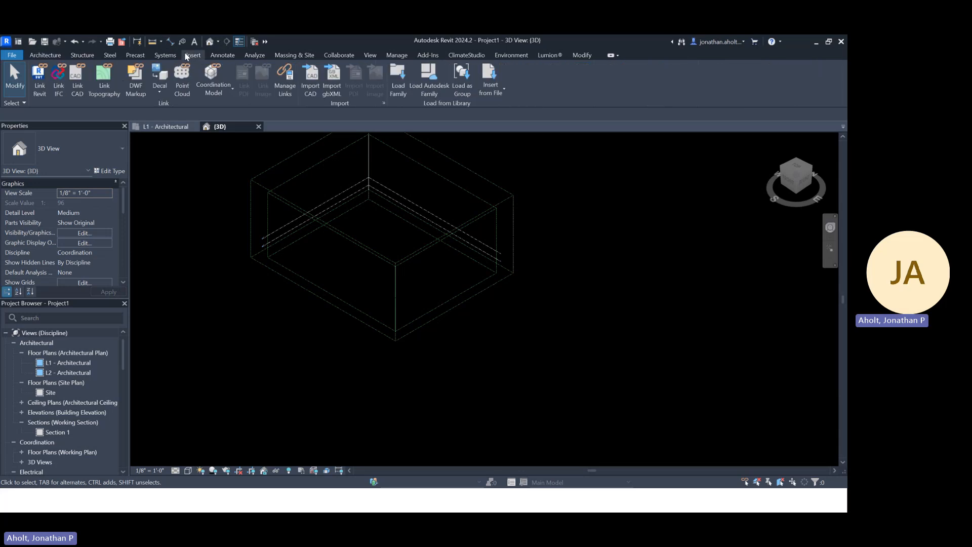
click(77, 81)
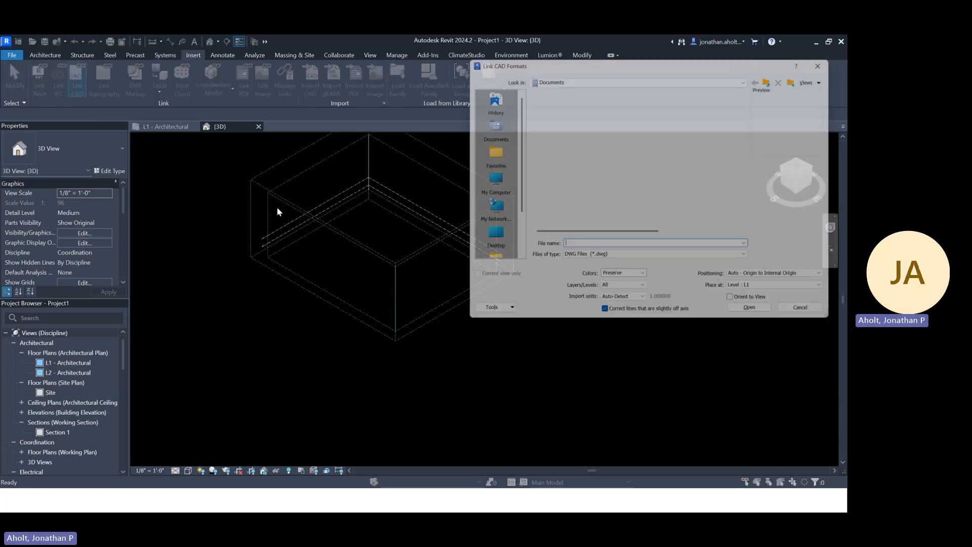
click(608, 259)
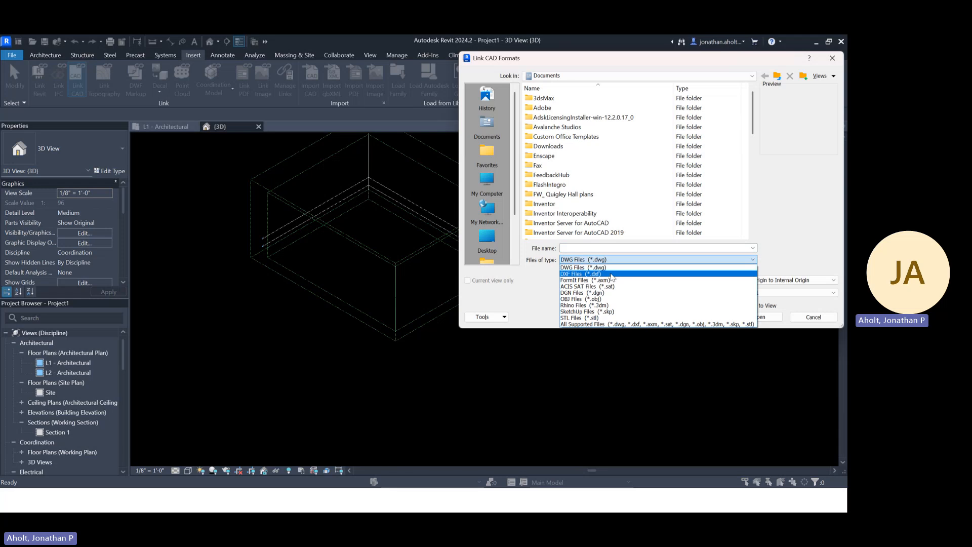
click(582, 273)
scroll(586, 153, down, 6)
scroll(586, 153, down, 3)
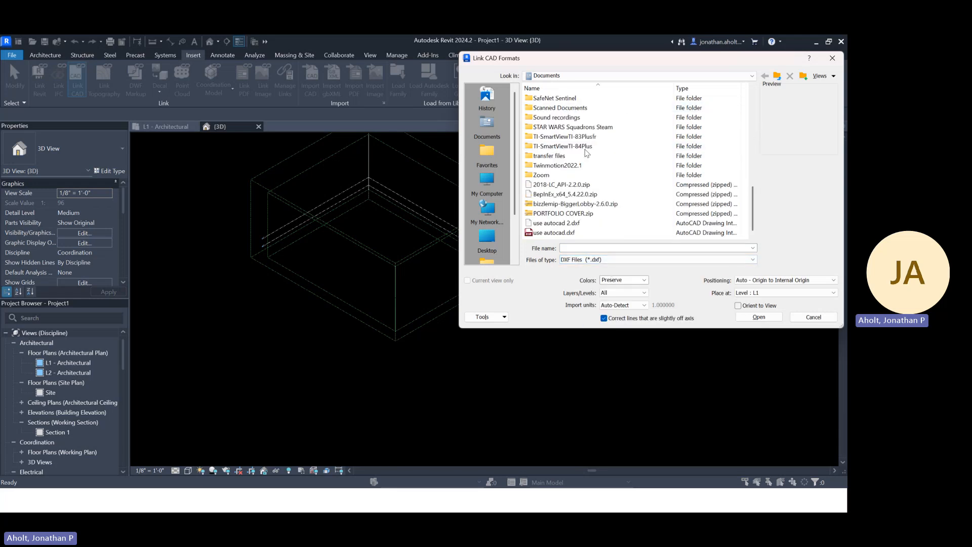
Step: Link topodemoscaled.dxf from the Downloads folder with origin-to-internal-origin positioning on level L1, then clear the selection
click(487, 182)
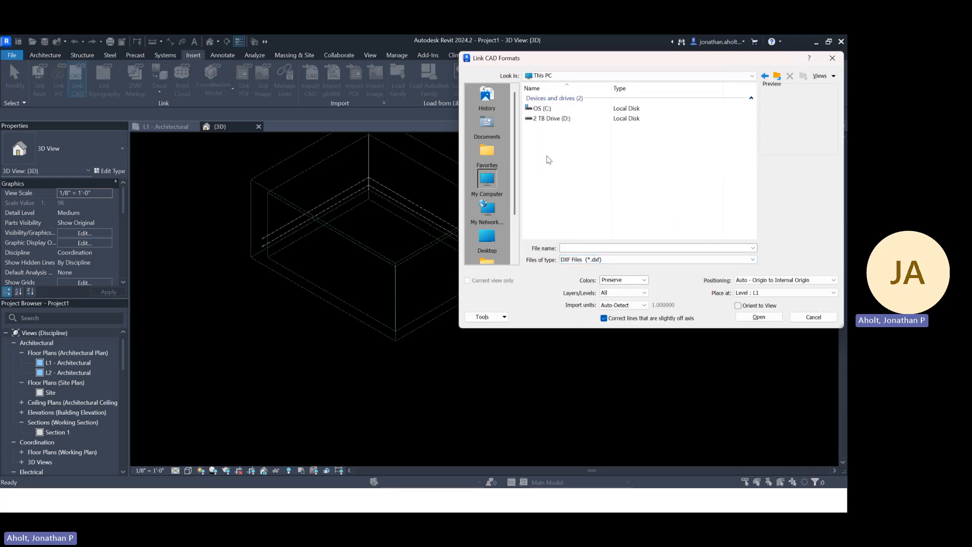
double_click(549, 108)
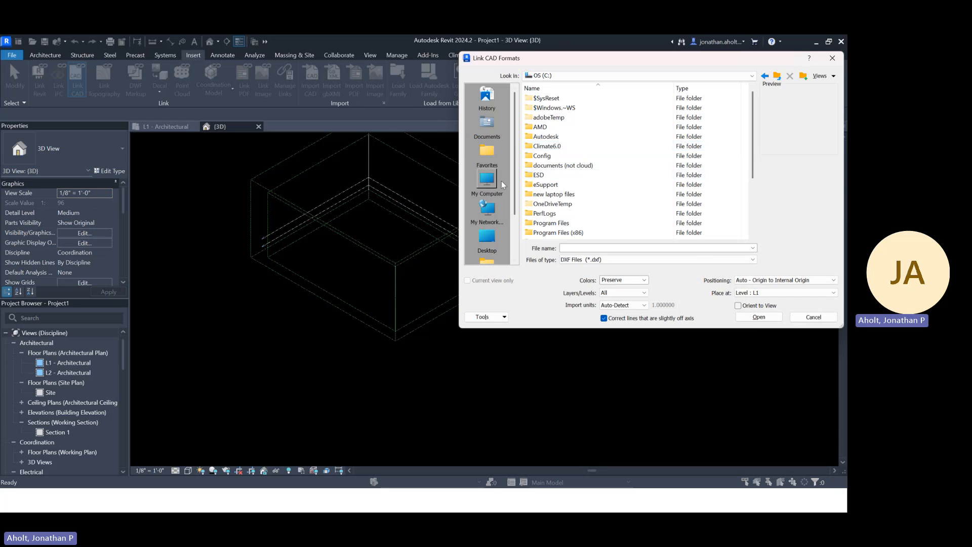
click(486, 180)
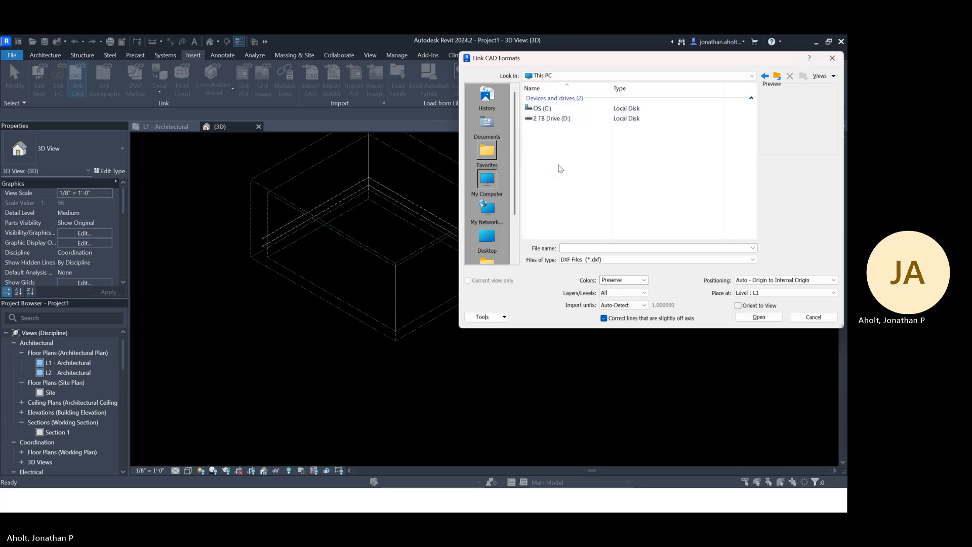
click(486, 238)
double_click(557, 149)
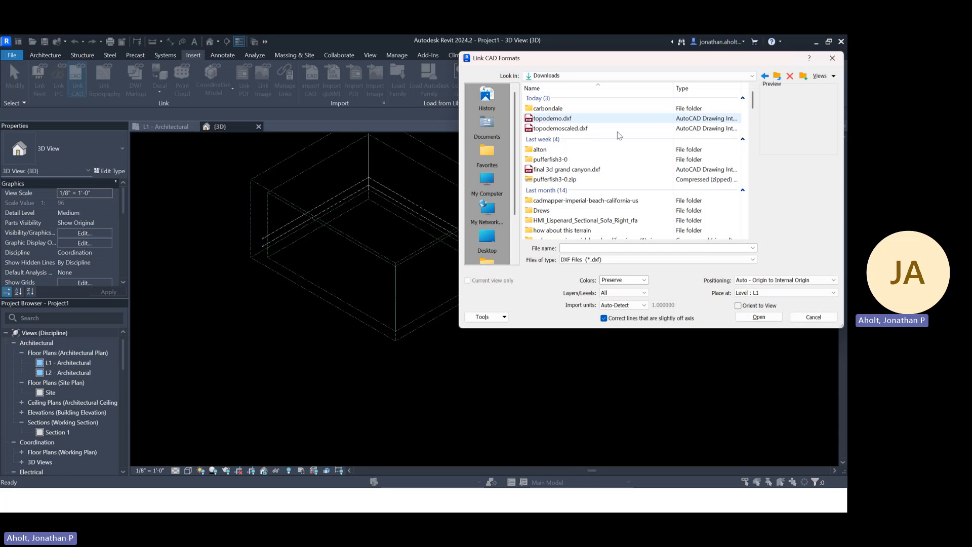
double_click(622, 132)
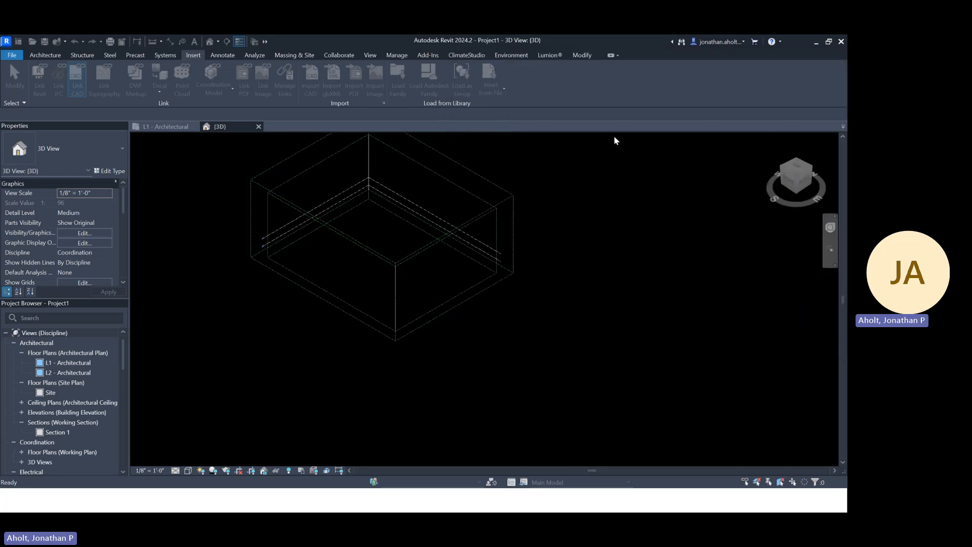
scroll(400, 210, down, 5)
scroll(405, 210, down, 5)
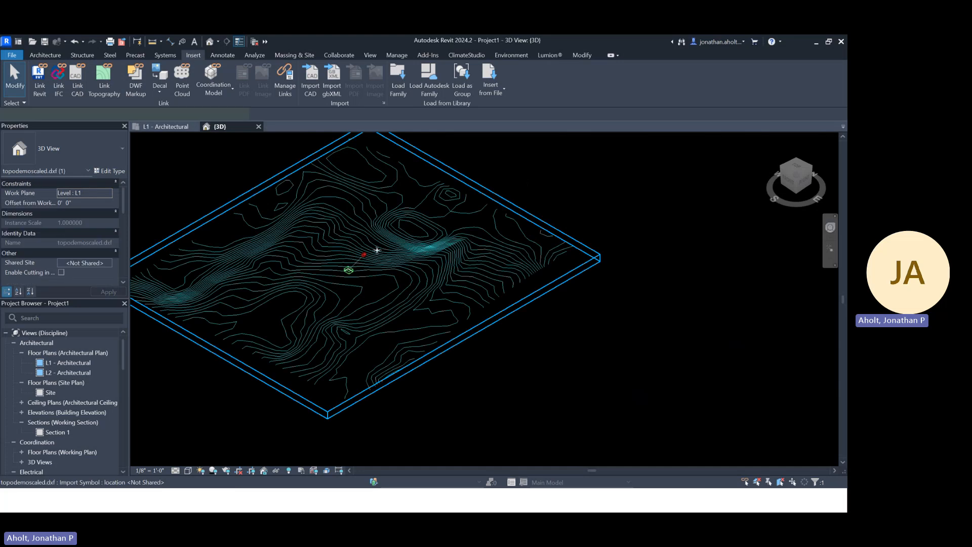
click(529, 226)
click(273, 151)
click(274, 152)
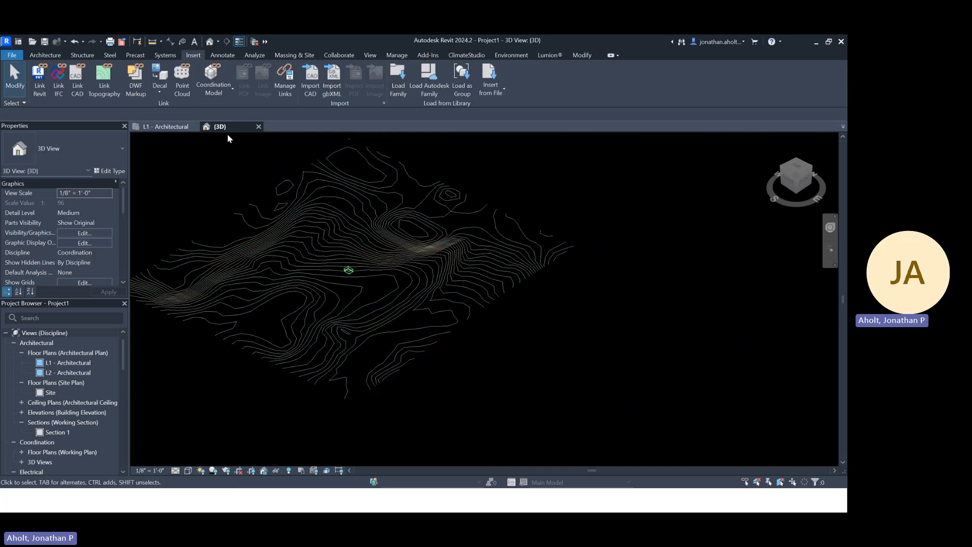
Step: Create a Grassland - 16" toposolid from the linked contours using only the topograsswithheight layer, and show it in a coloured-surface visual style
scroll(257, 173, up, 2)
click(295, 54)
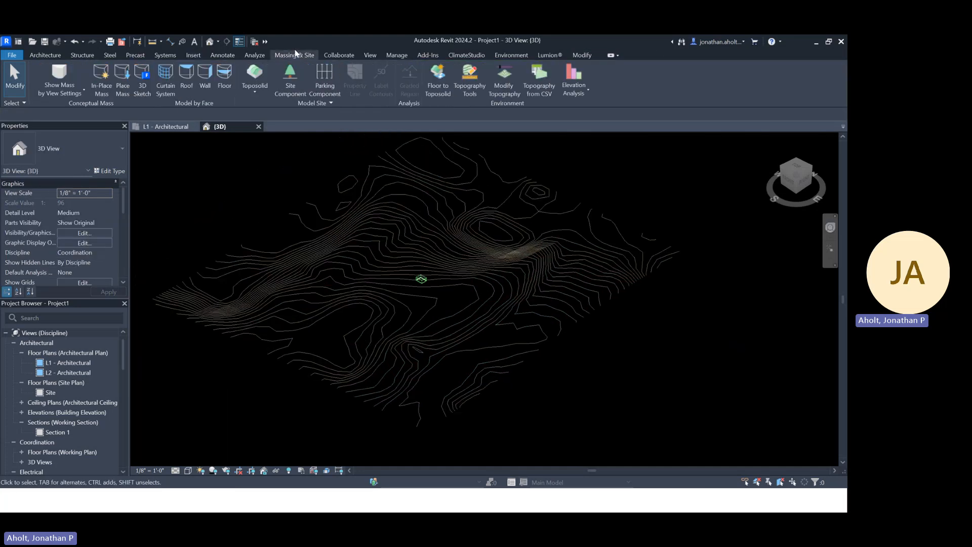
click(256, 92)
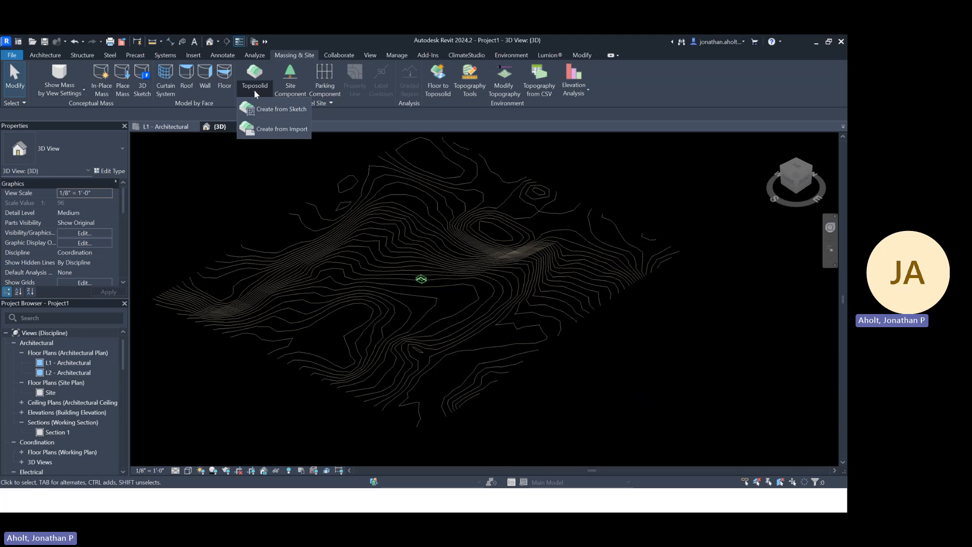
click(263, 128)
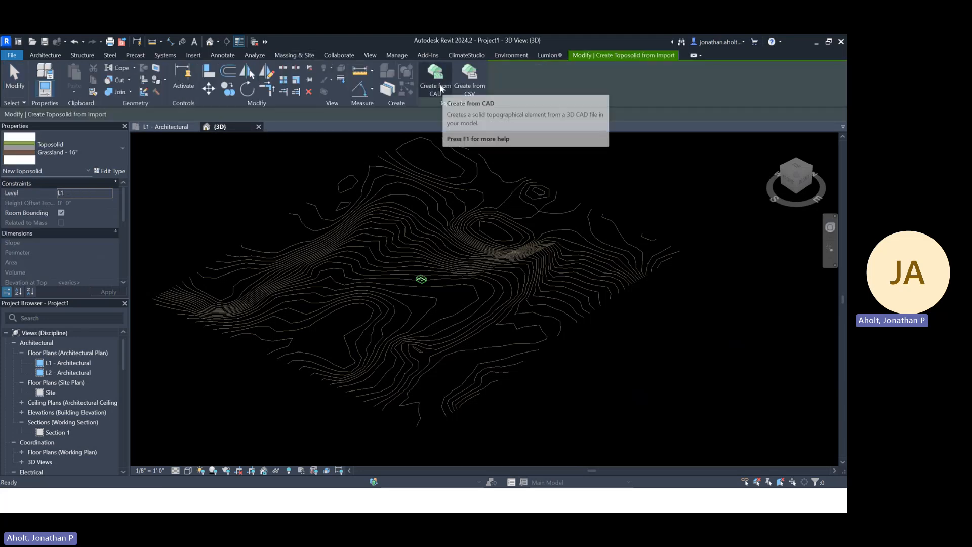
click(497, 213)
click(334, 195)
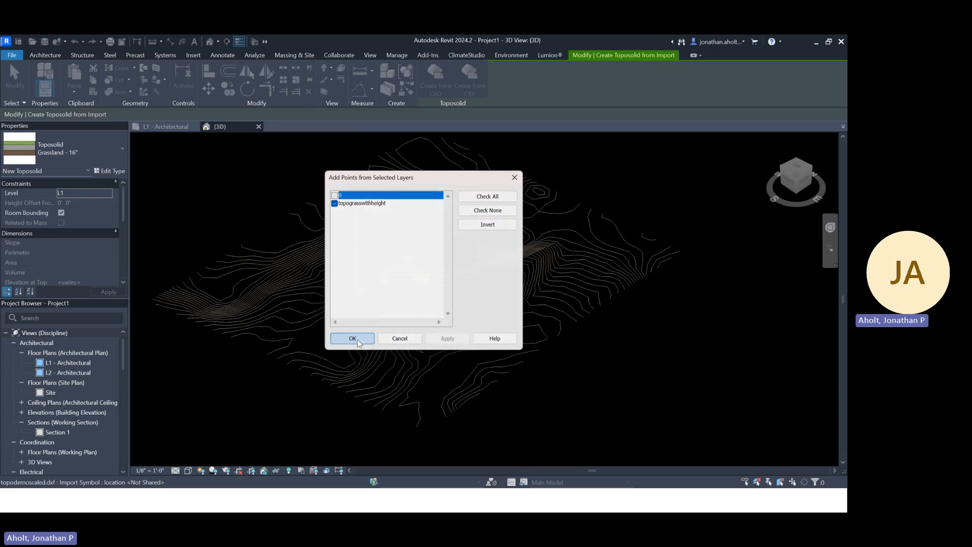
click(353, 339)
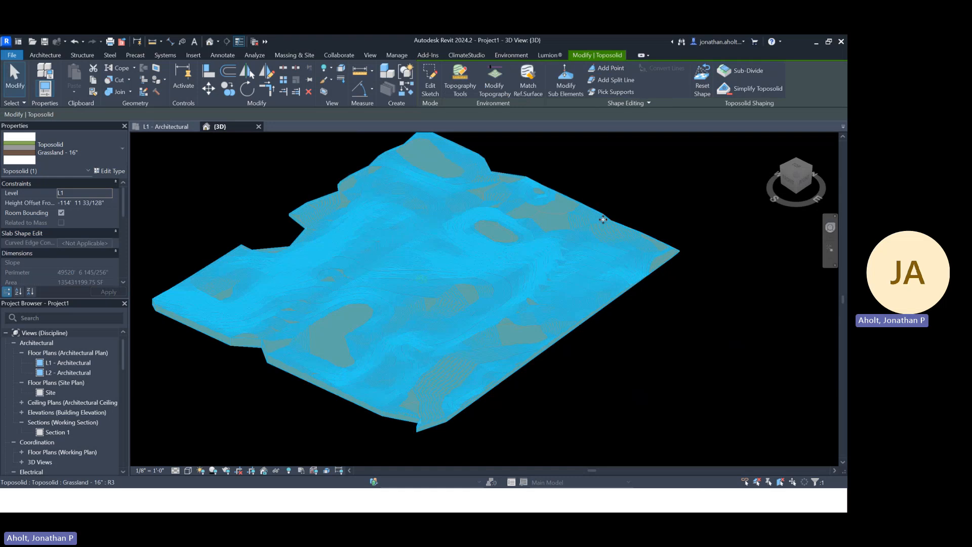
key(Escape)
click(188, 471)
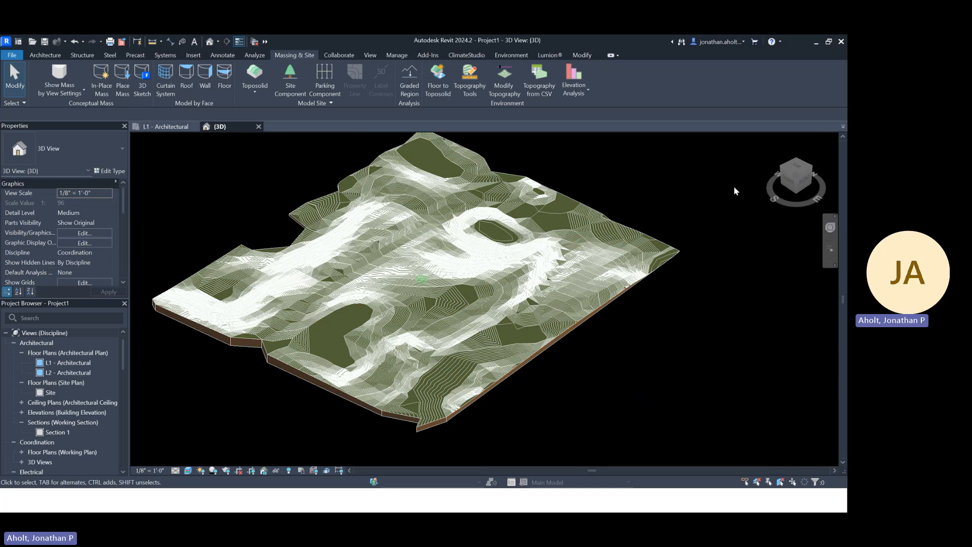
Step: Examine the toposolid's terrain relief, contour lines and jagged outer edges from different angles and distances
mouse_move(735, 191)
mouse_down()
mouse_move(679, 152)
mouse_move(427, 158)
mouse_move(373, 276)
mouse_up()
scroll(353, 273, up, 4)
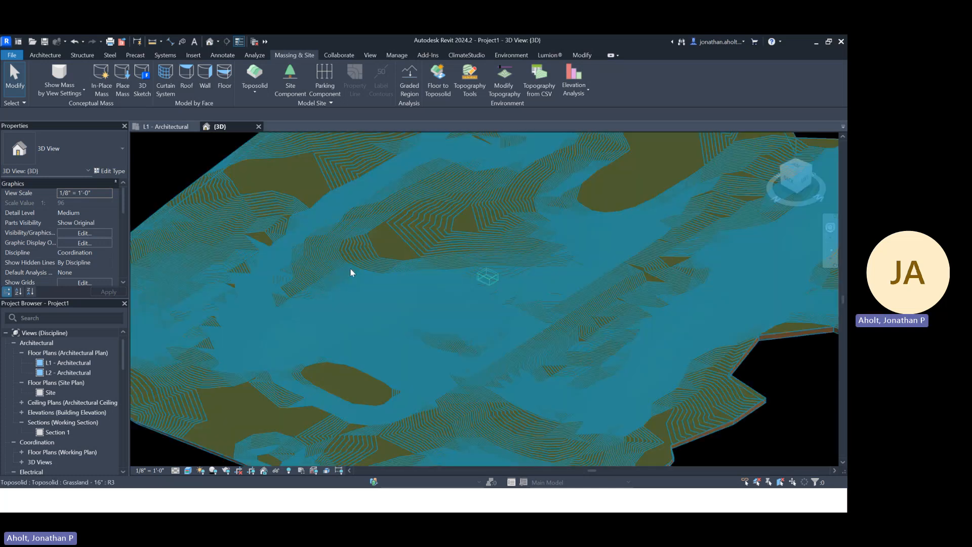
scroll(448, 213, up, 2)
scroll(623, 264, down, 4)
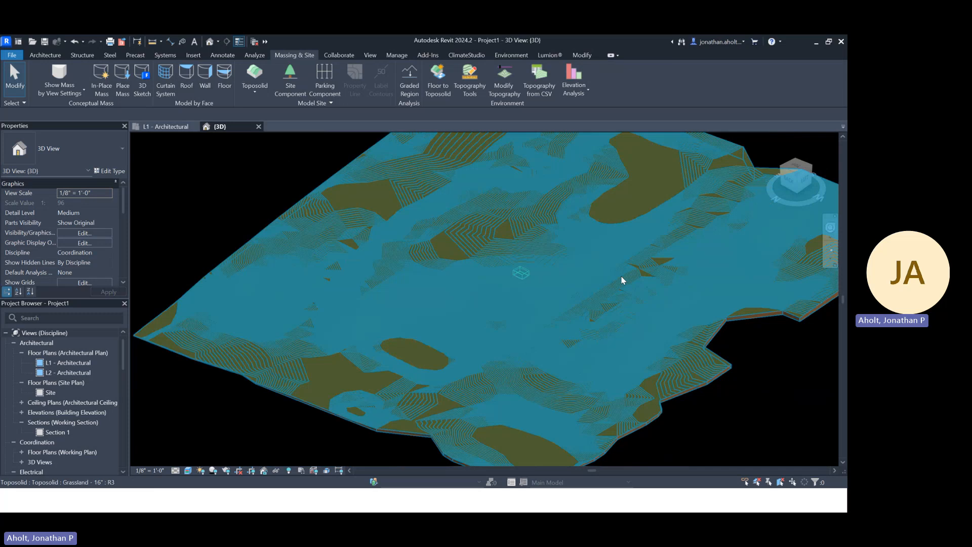
drag(622, 280, 530, 238)
click(529, 238)
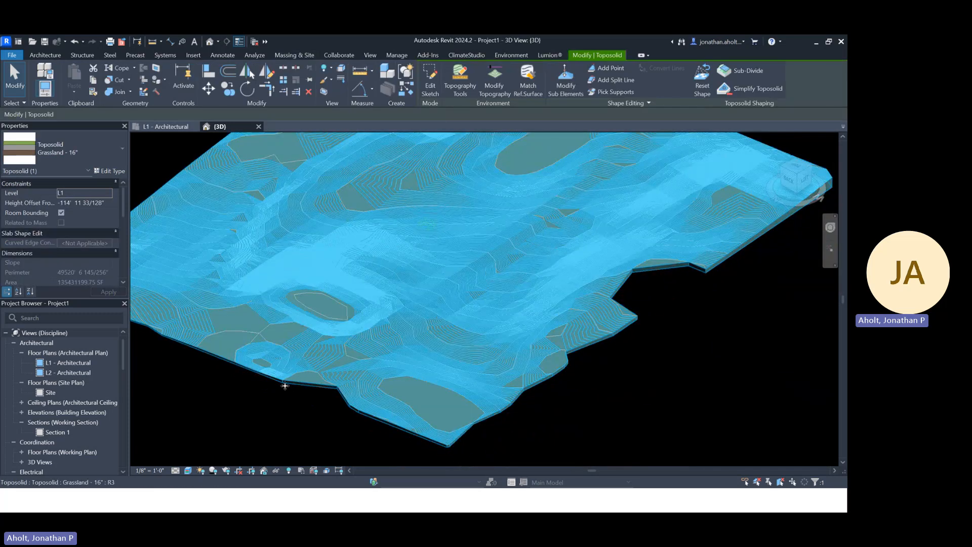
click(271, 397)
click(458, 239)
drag(358, 266, 414, 326)
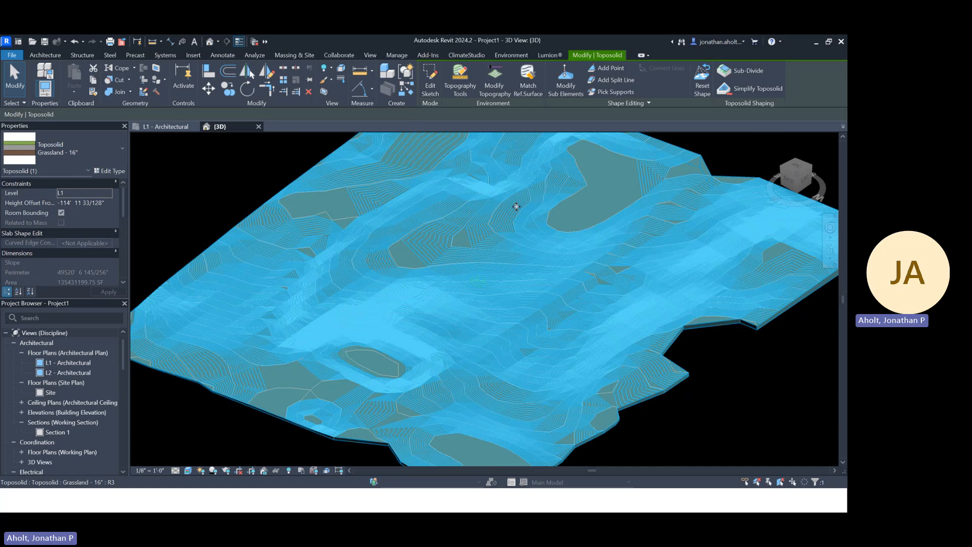
scroll(501, 205, down, 3)
scroll(480, 196, up, 2)
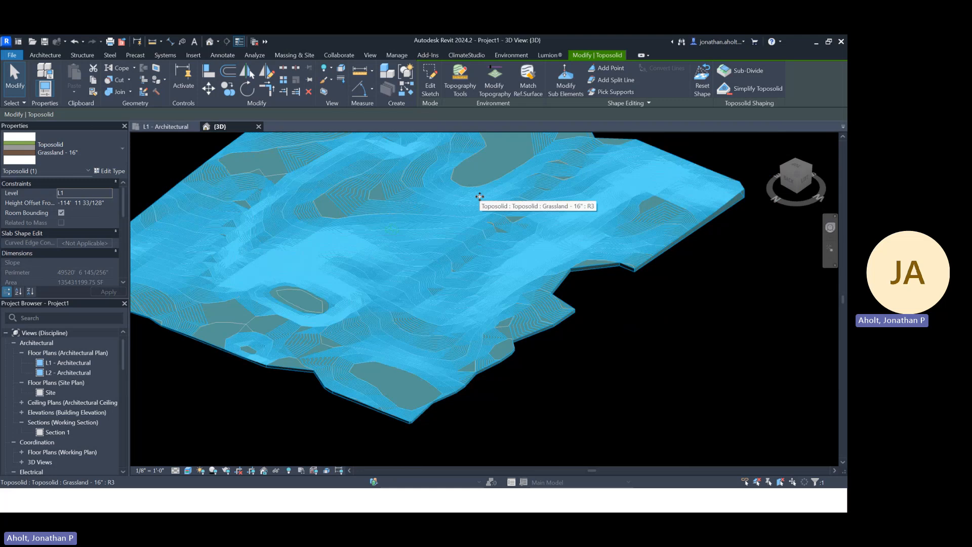
click(569, 400)
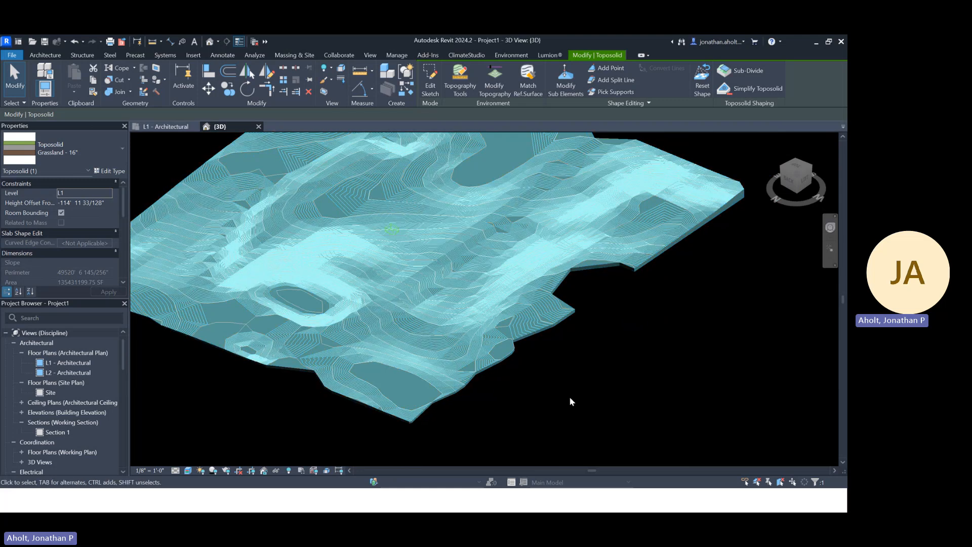
scroll(625, 273, up, 1)
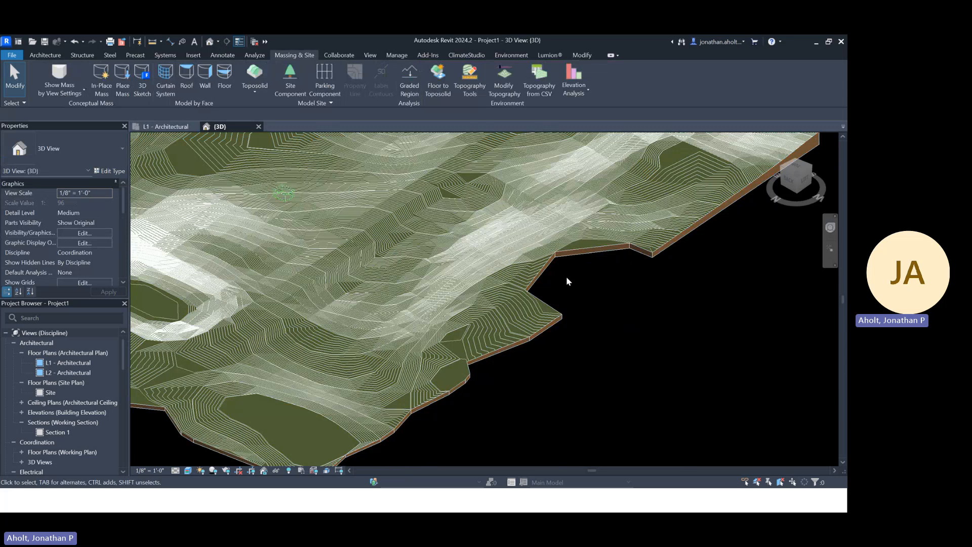
scroll(567, 281, down, 2)
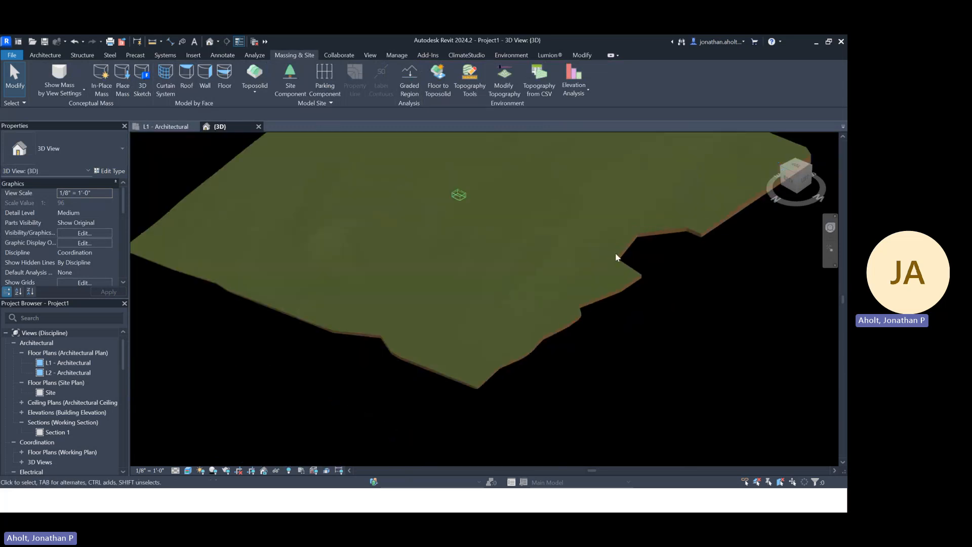
scroll(531, 288, down, 2)
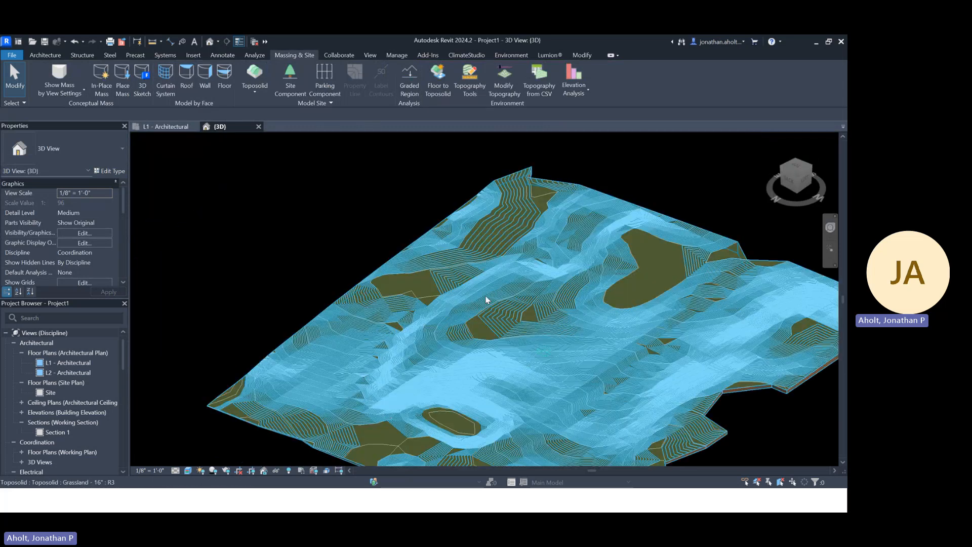
scroll(486, 299, up, 1)
scroll(441, 242, down, 1)
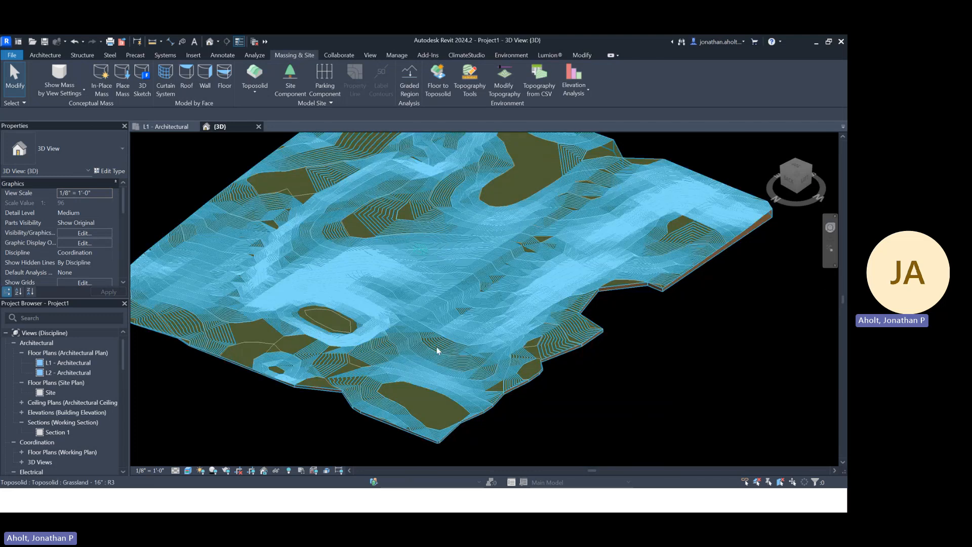
scroll(590, 358, down, 1)
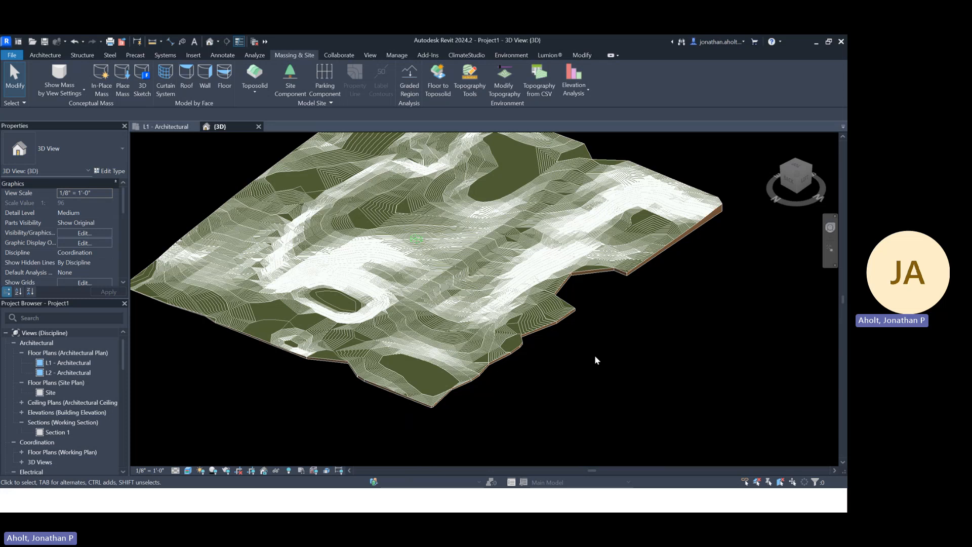
Step: Launch Rhino 8, dismiss its start screen and maximise the Perspective viewport
key(super)
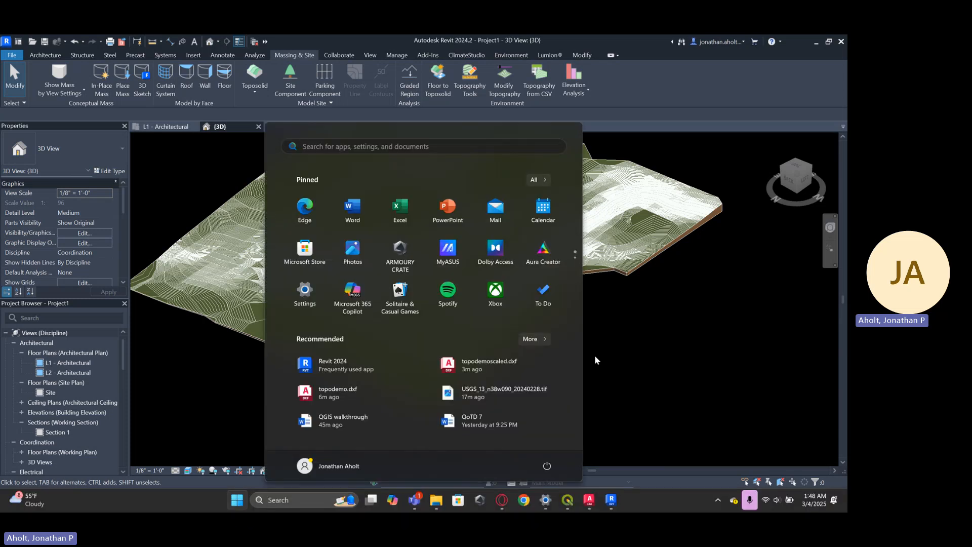
text(rhino 8)
key(Return)
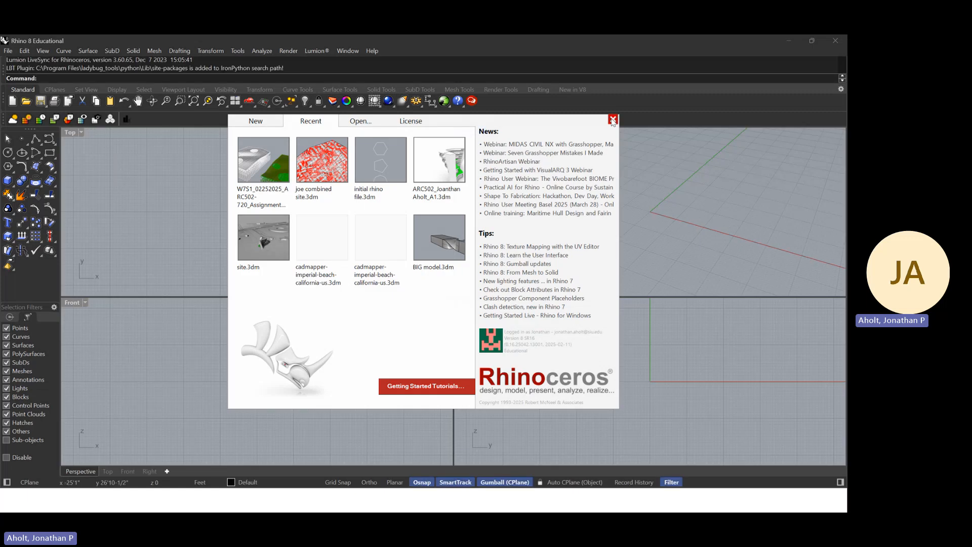
click(612, 120)
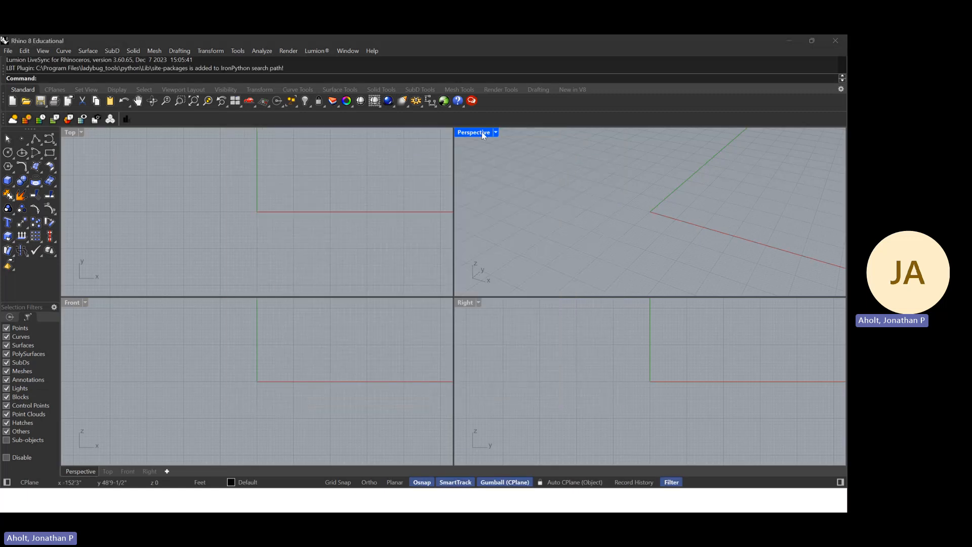
double_click(482, 132)
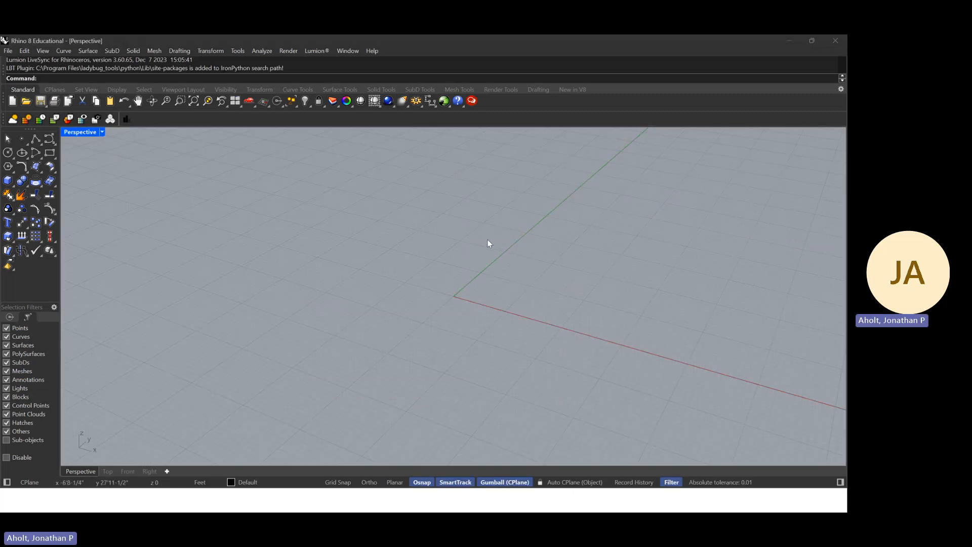
Step: Import topodemoscaled.dxf from the Downloads folder with model units in feet and layout units in inches, and fit the contours in the view
text(i)
key(Return)
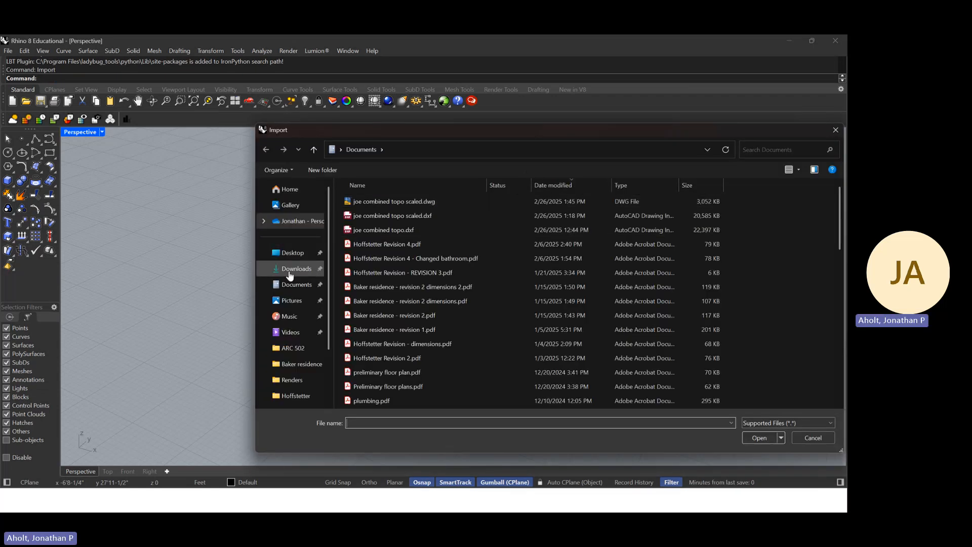
click(297, 269)
click(425, 216)
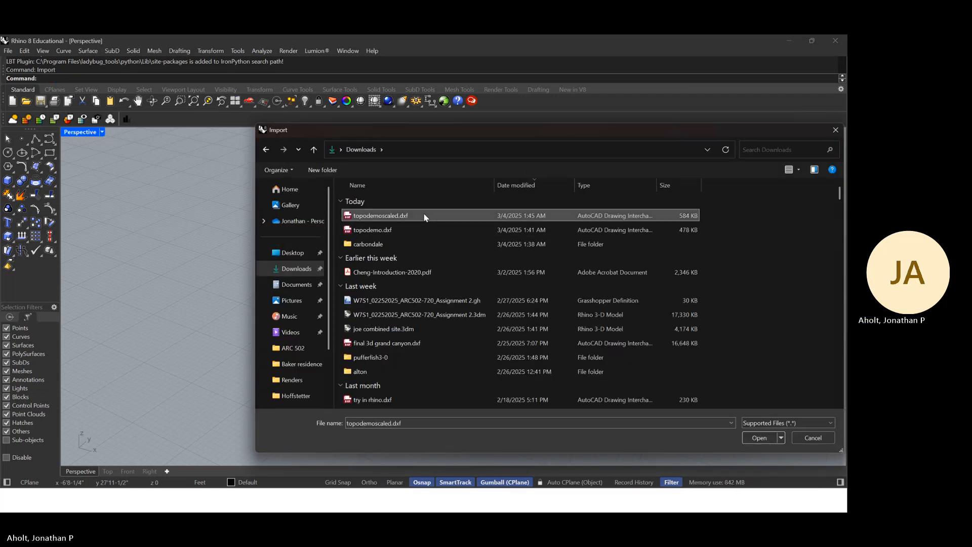
drag(505, 129, 310, 88)
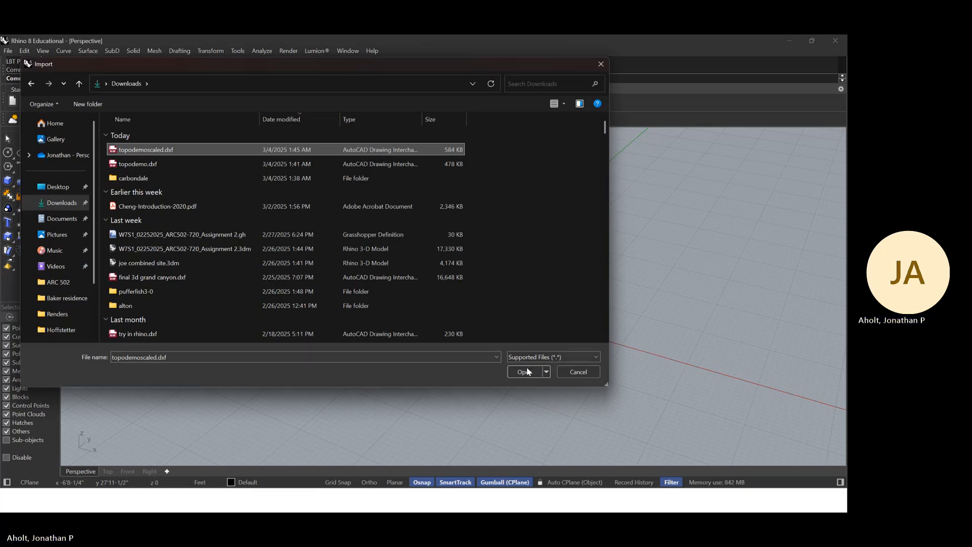
click(522, 370)
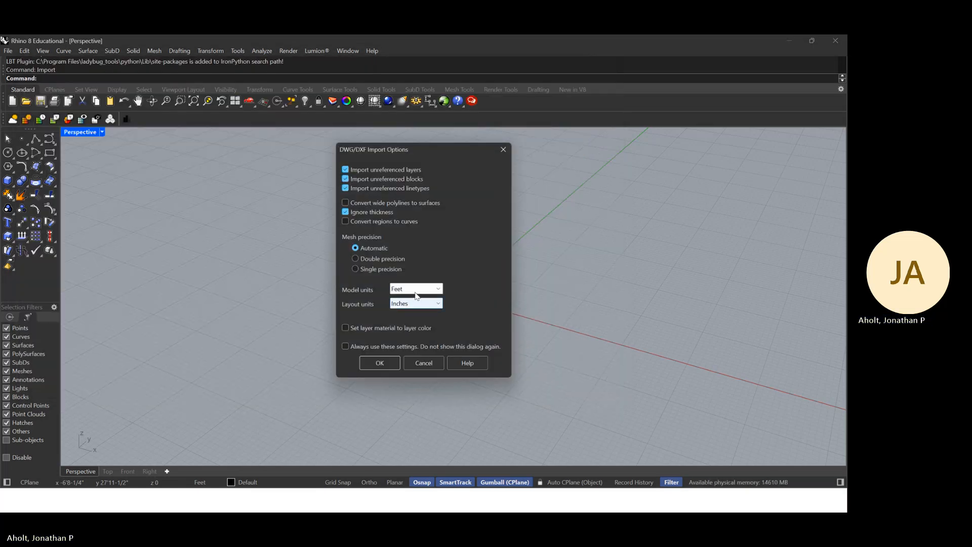
click(380, 362)
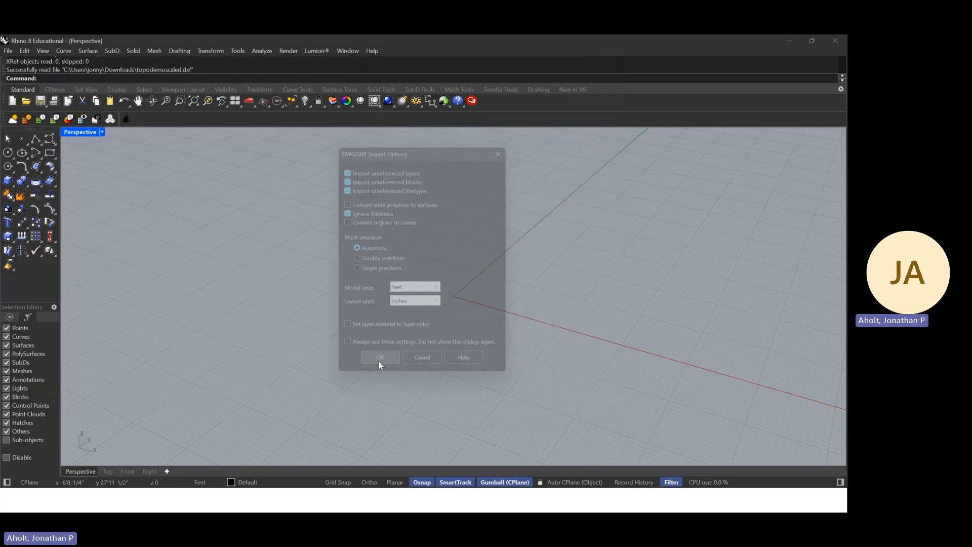
scroll(429, 344, down, 8)
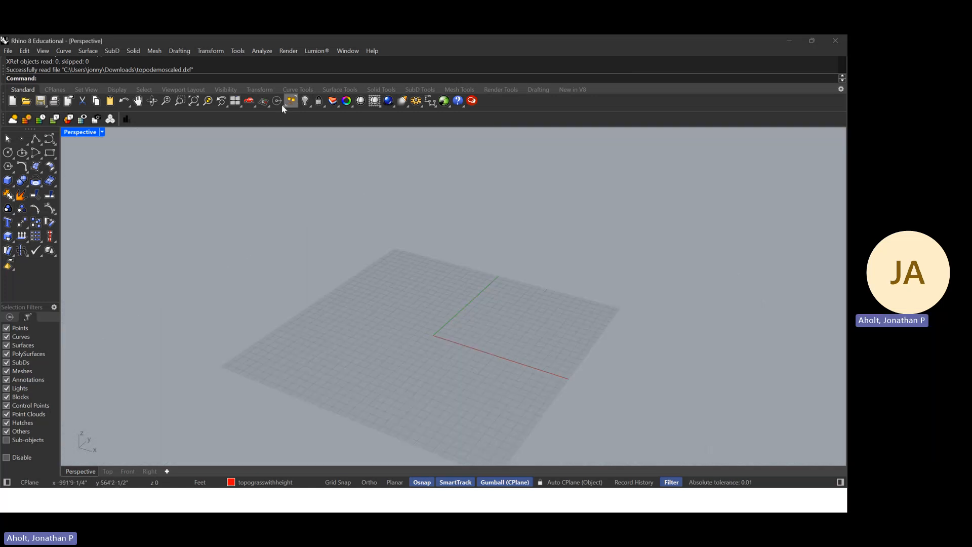
click(193, 103)
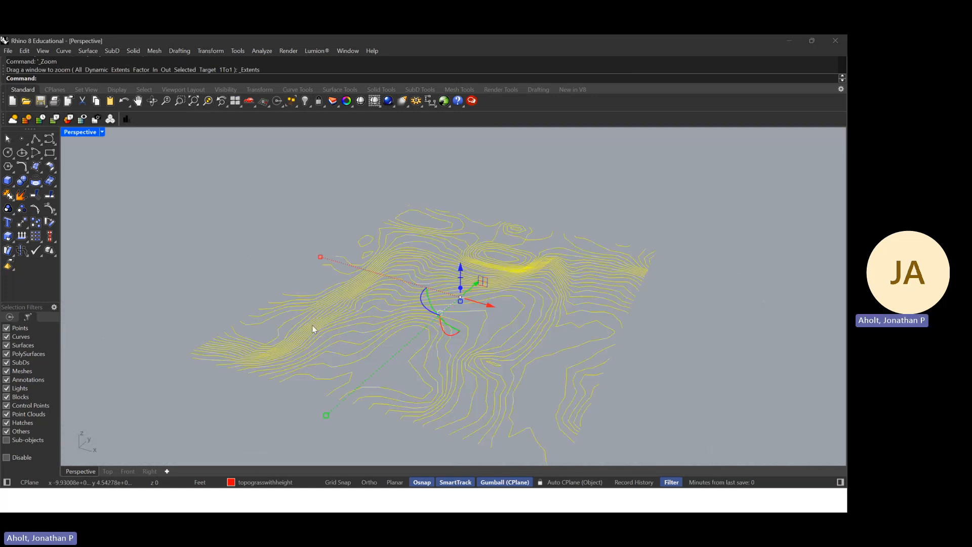
Step: Move the imported contours from the end point of the outermost corner contour to the origin 0,0 and refit the view
middle_click(268, 330)
drag(211, 269, 245, 274)
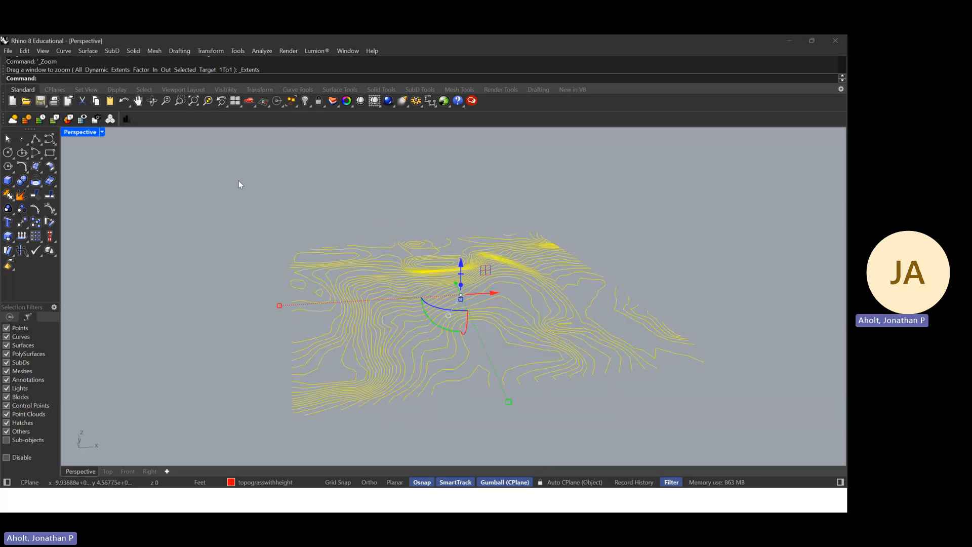
drag(320, 393, 304, 470)
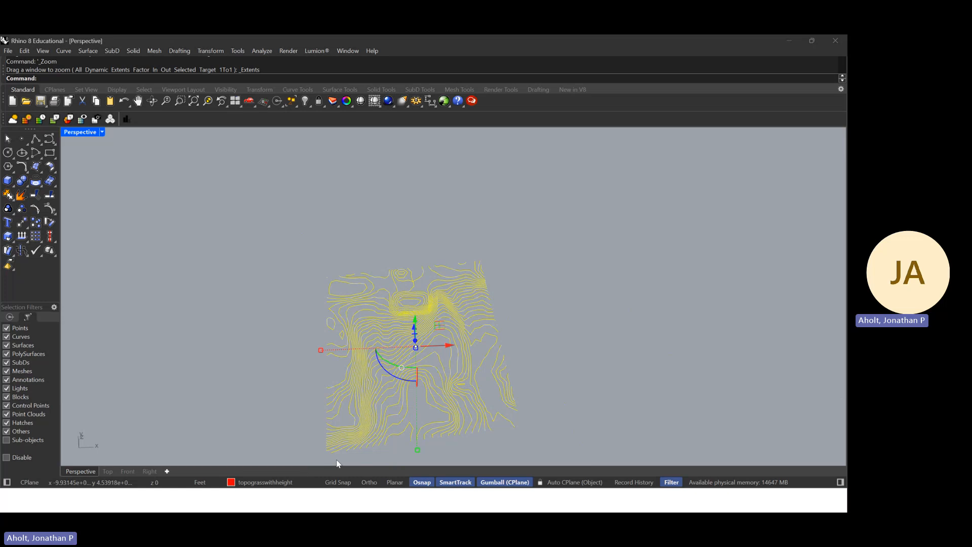
scroll(338, 463, up, 5)
text(Move)
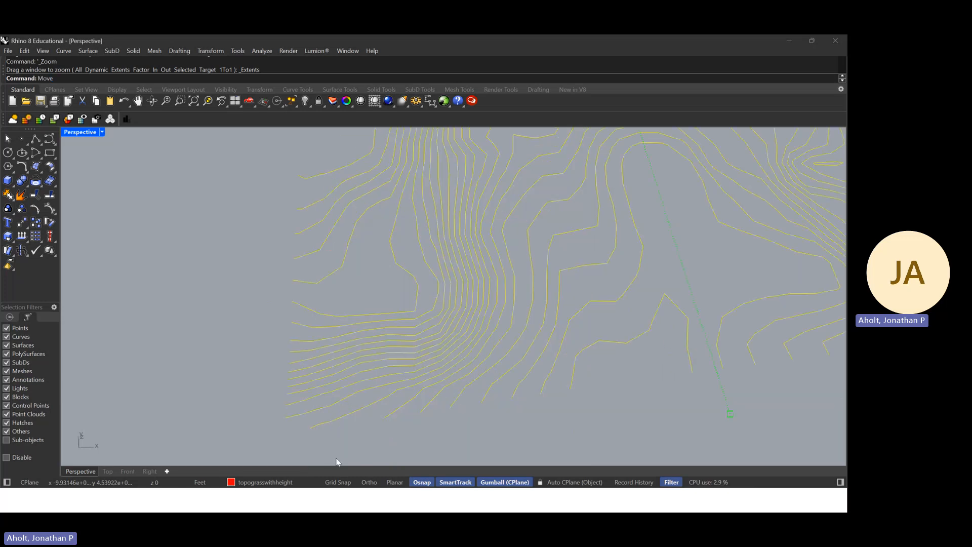
key(Return)
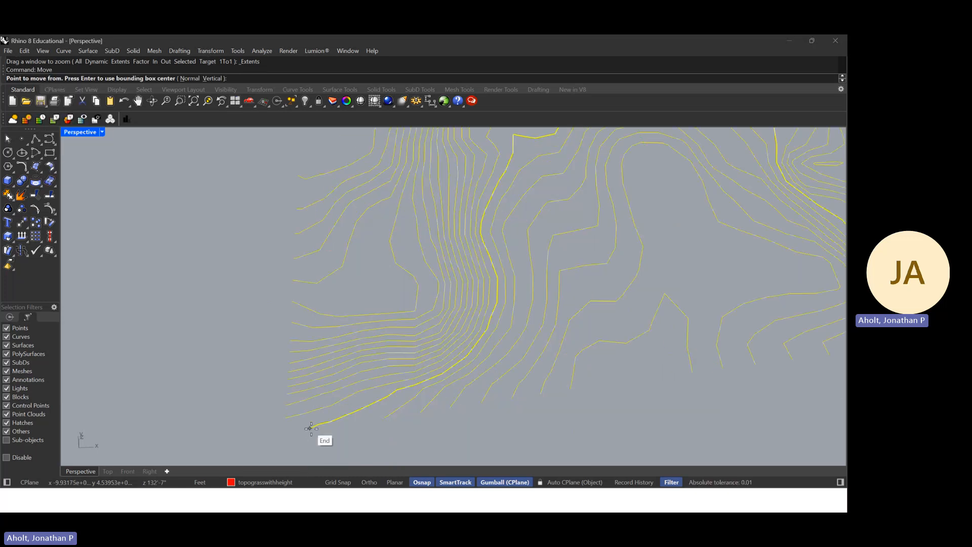
click(311, 428)
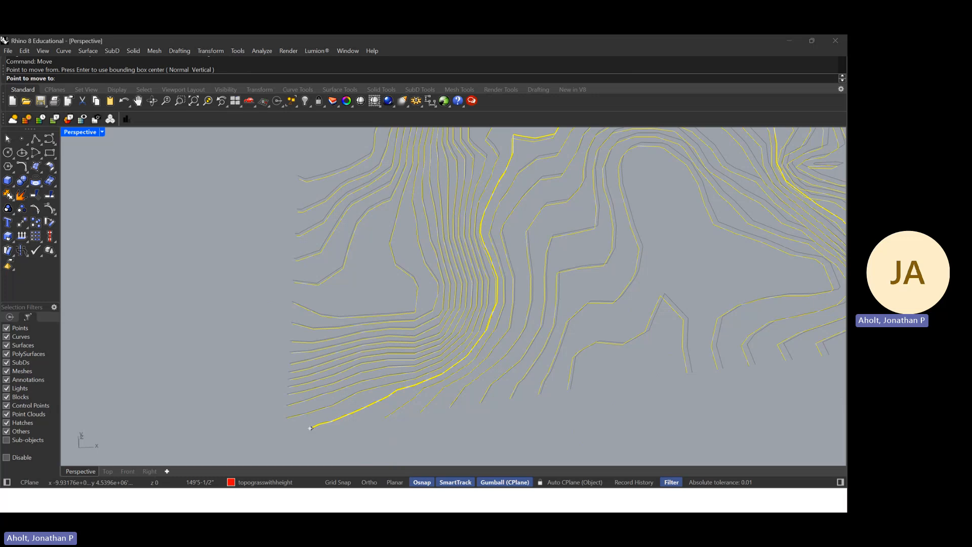
text(0,0)
key(Return)
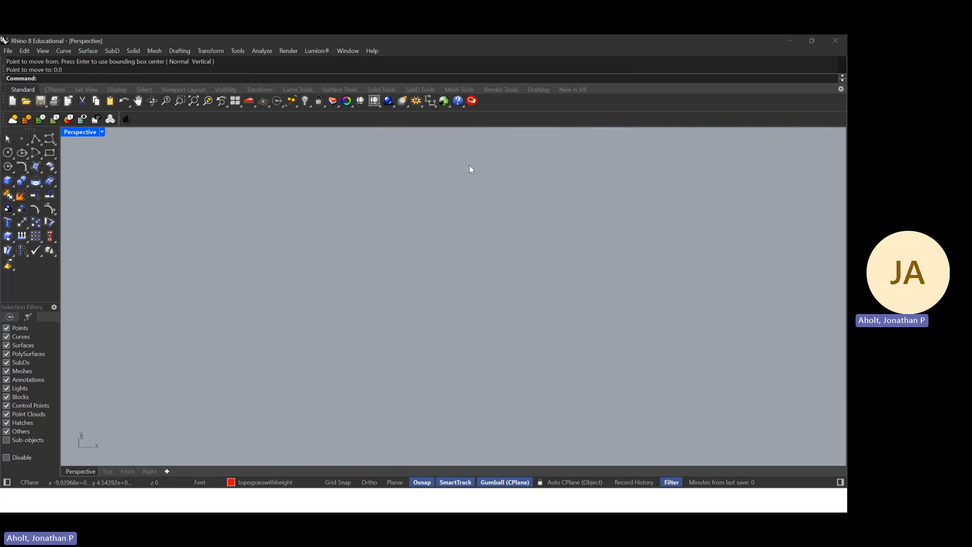
click(195, 102)
Step: Select all of the relocated contour curves
drag(420, 321, 284, 388)
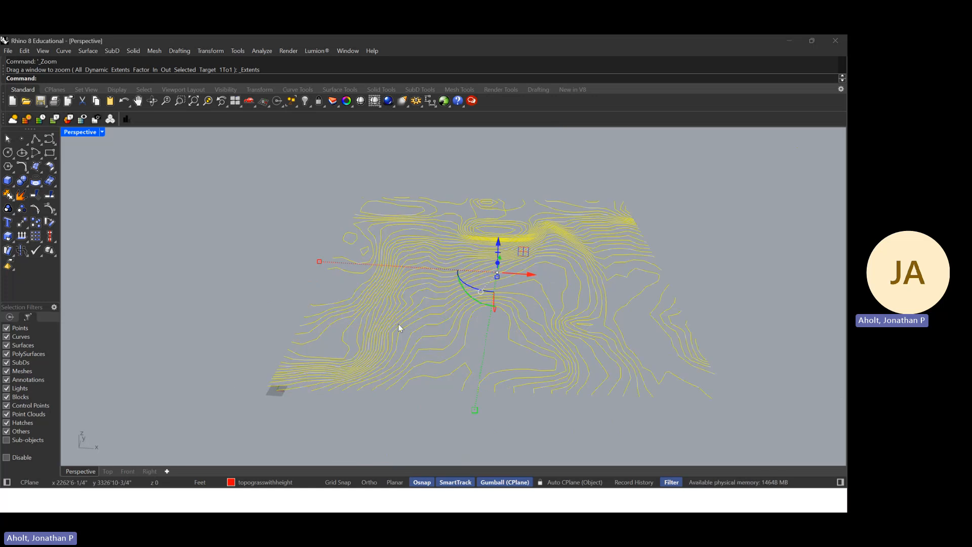
drag(398, 323, 606, 290)
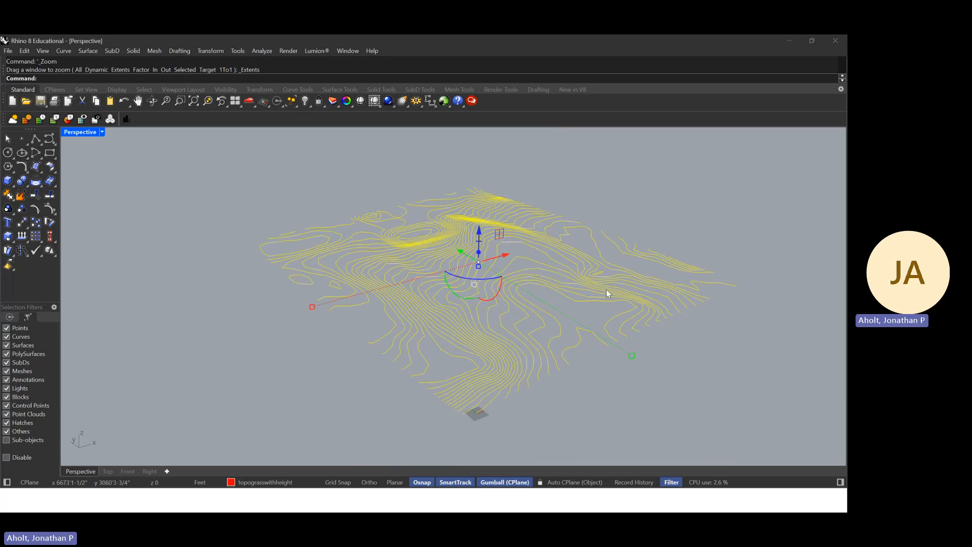
click(667, 208)
drag(700, 149, 187, 419)
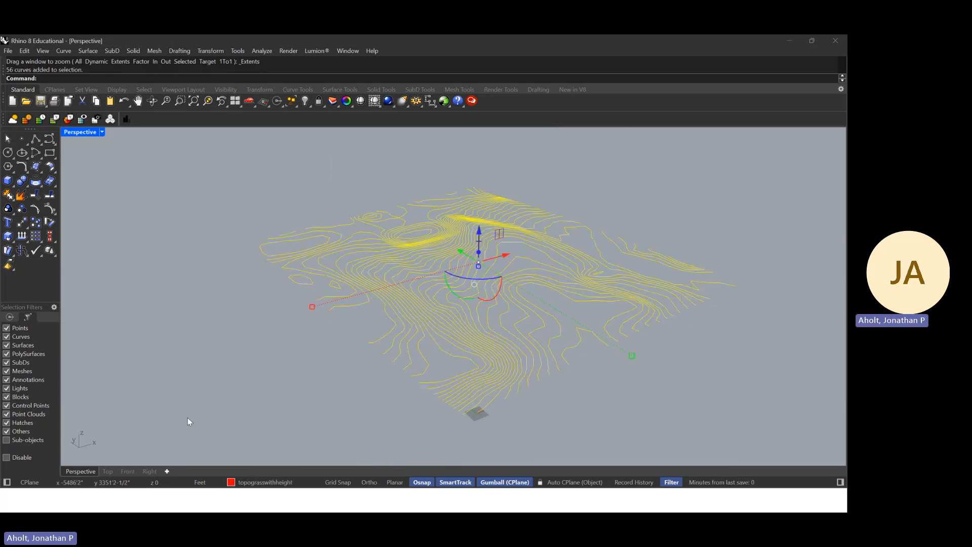
text(Plate)
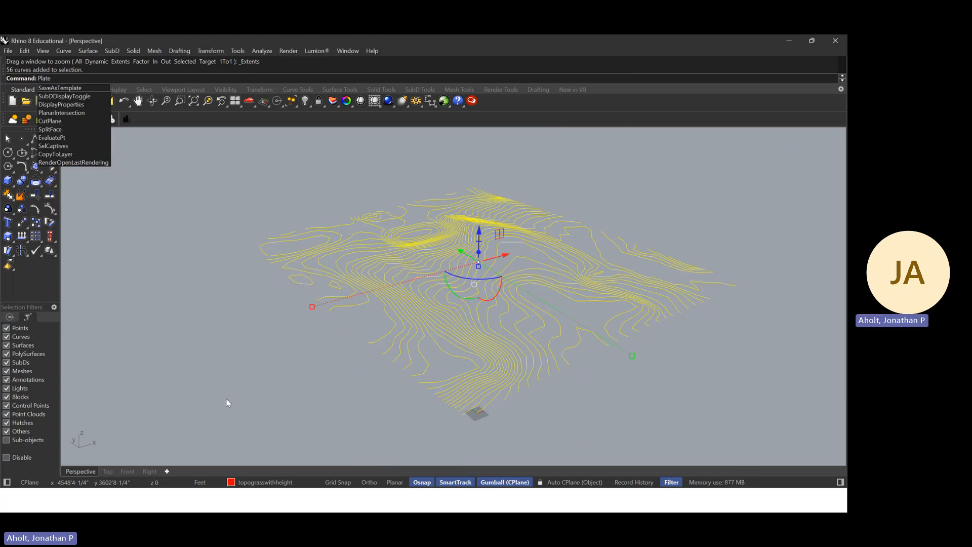
key(BackSpace)
key(BackSpace)
key(BackSpace)
key(BackSpace)
key(BackSpace)
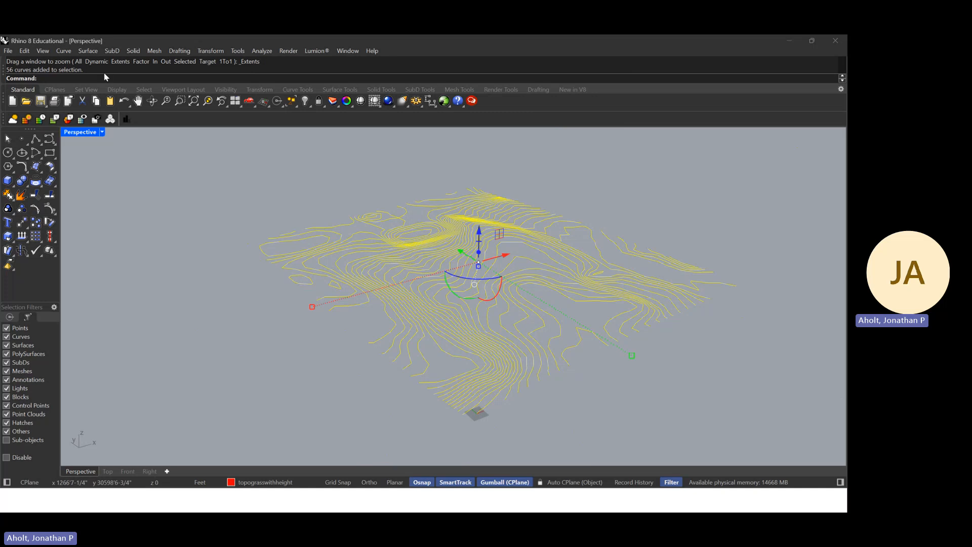
Step: Create a Patch surface from the selected contours with sample point spacing 2, 25 U and V spans, stiffness 1 and automatic trim
click(337, 90)
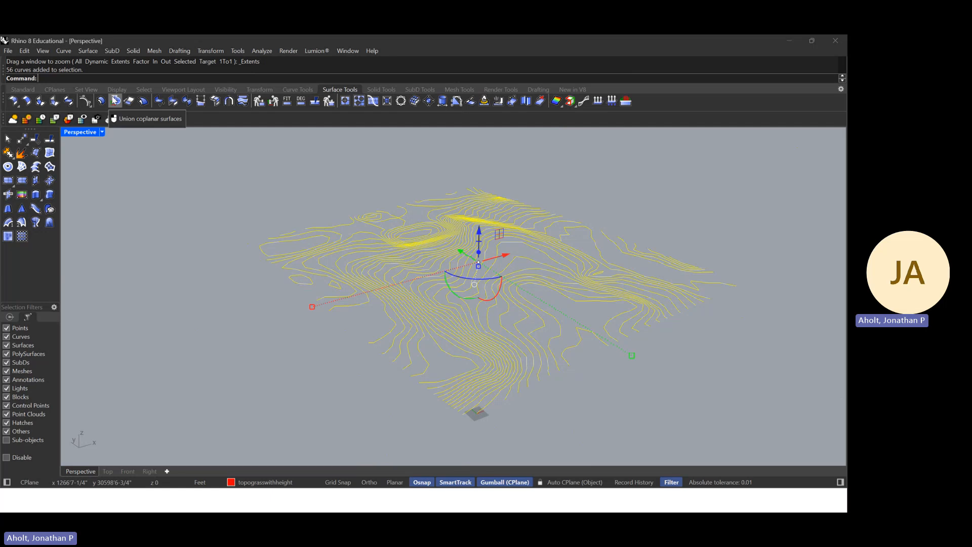
text(Patch)
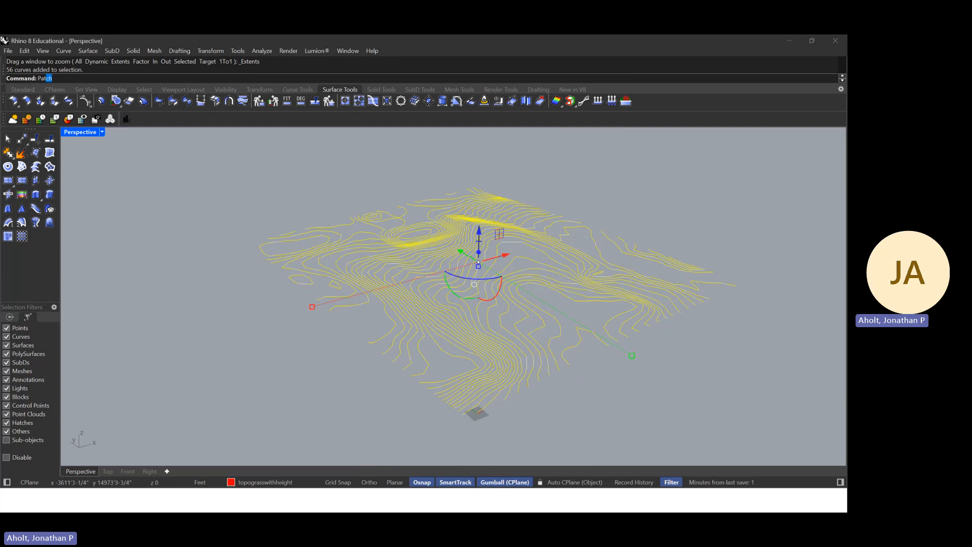
key(Return)
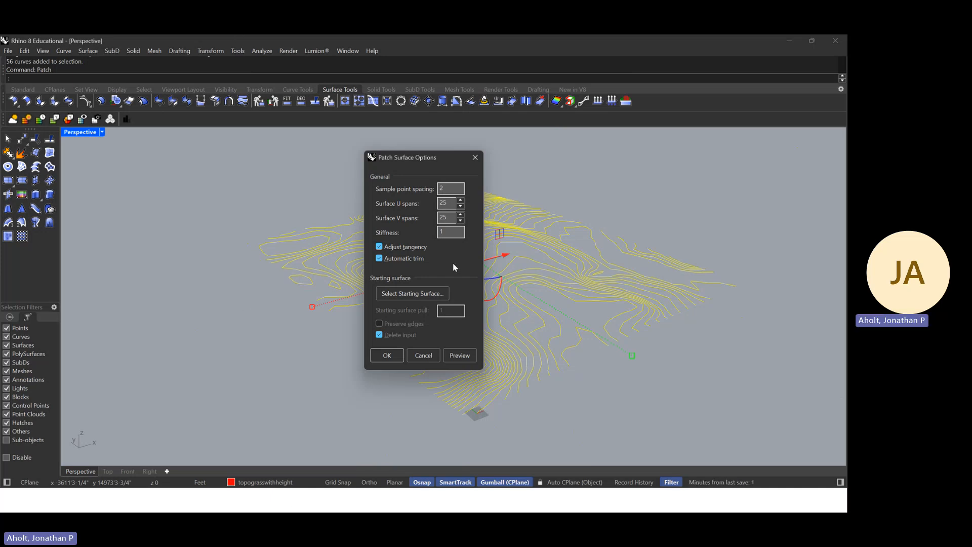
click(384, 356)
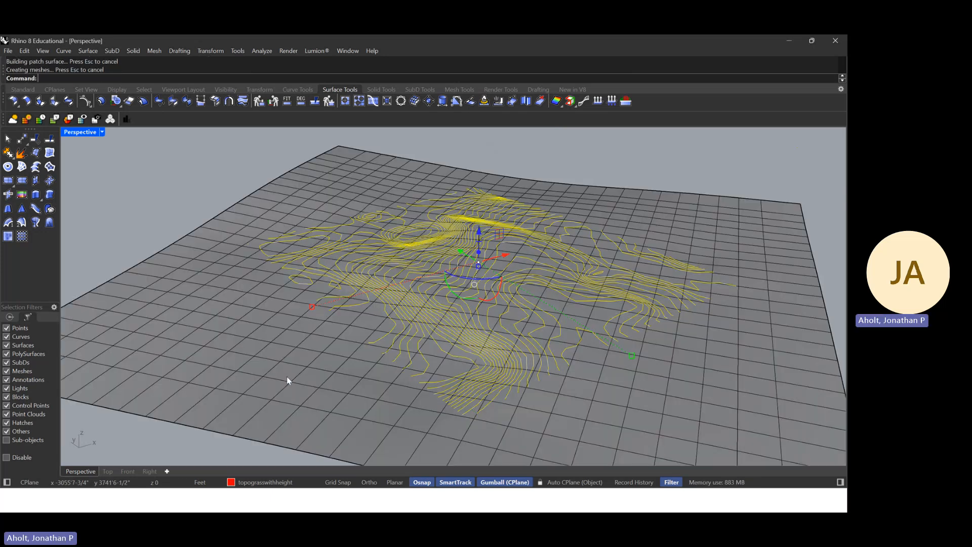
Step: Examine how the patch surface follows the contours from different angles and distances, and switch back to the Revit toposolid
drag(362, 361, 456, 389)
scroll(386, 351, up, 3)
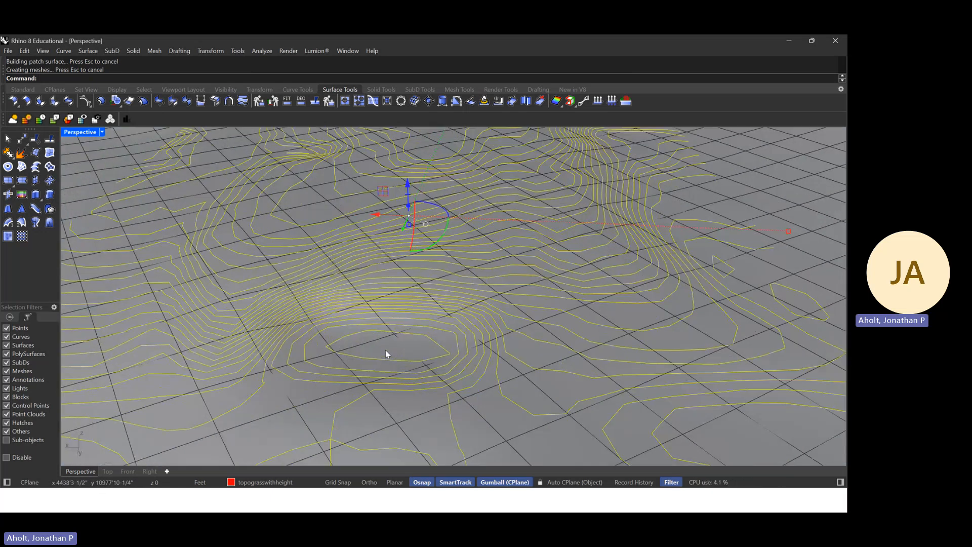
scroll(385, 351, down, 6)
drag(385, 351, 338, 400)
scroll(339, 400, up, 2)
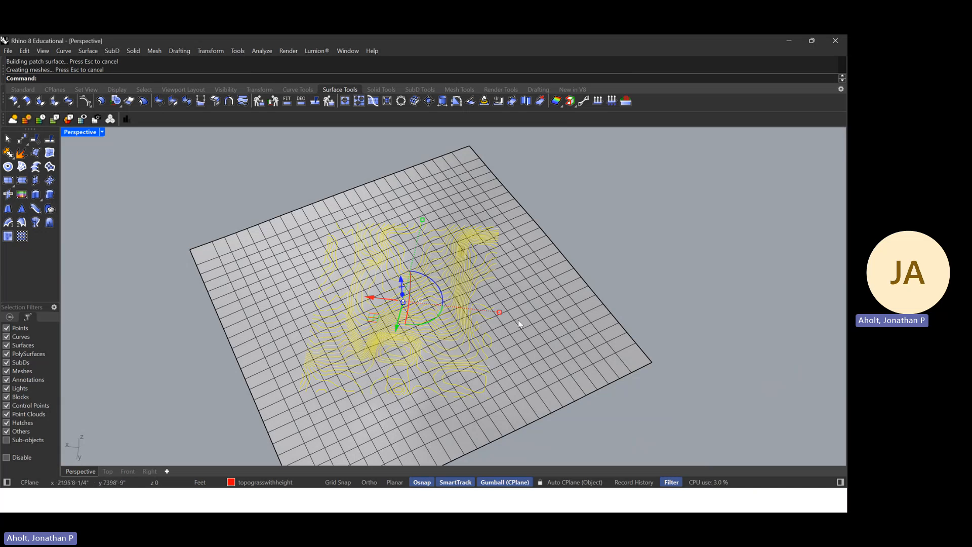
drag(571, 399, 408, 307)
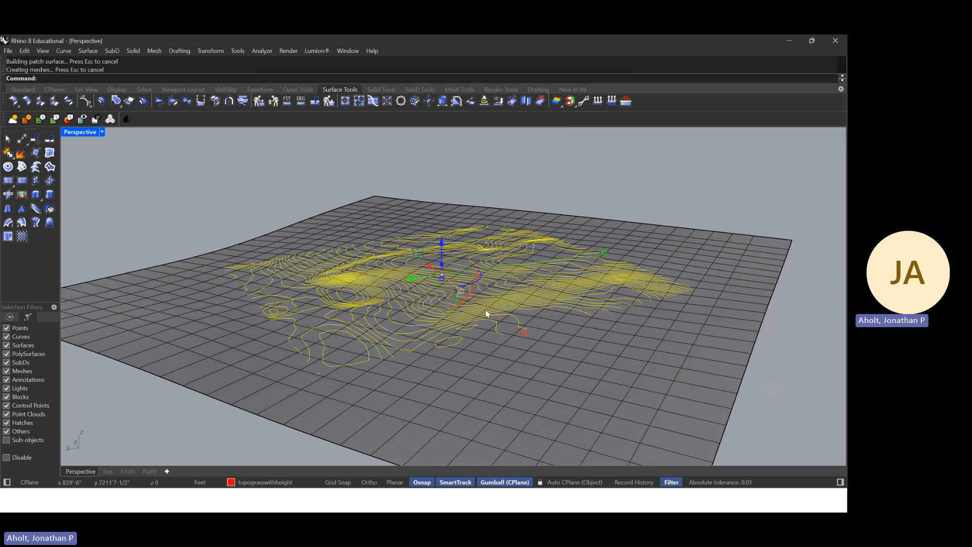
key(alt+Tab)
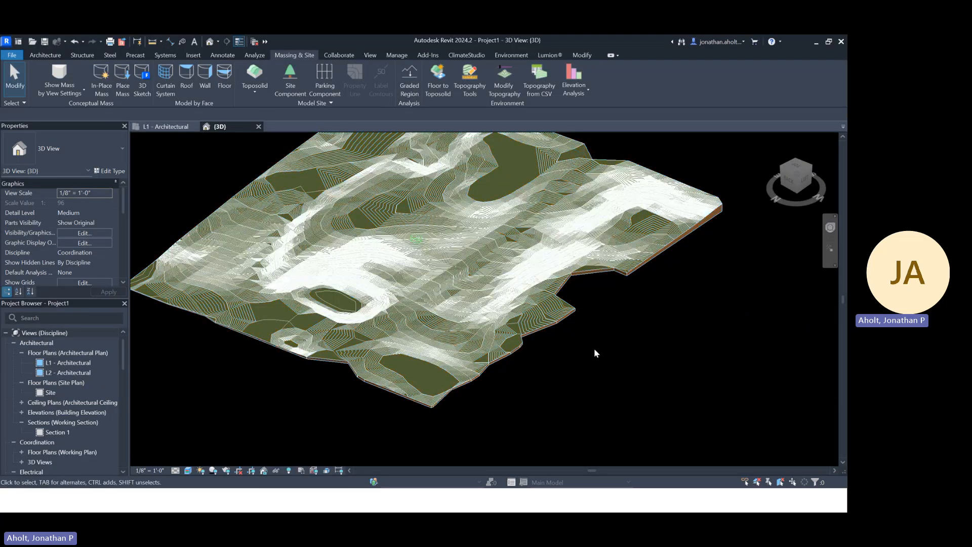
drag(595, 350, 547, 362)
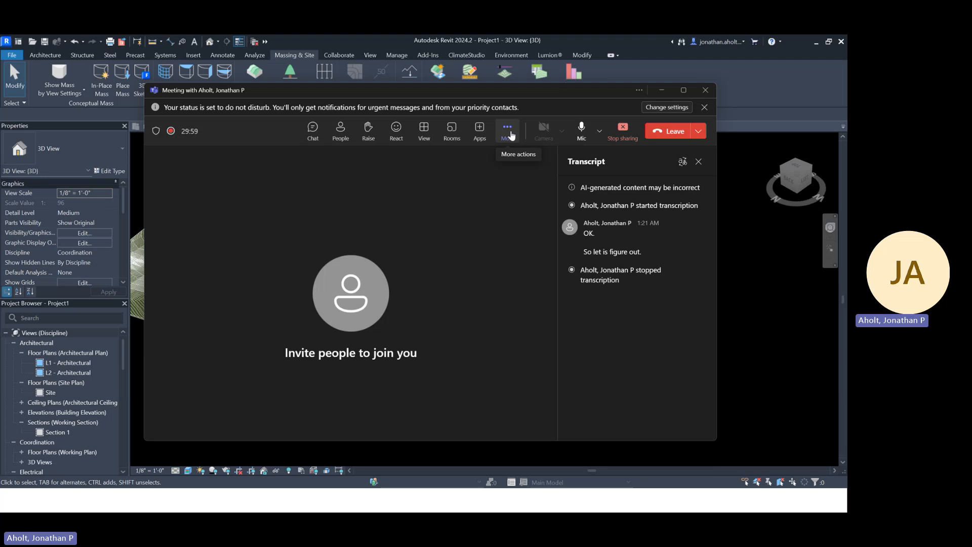
click(509, 137)
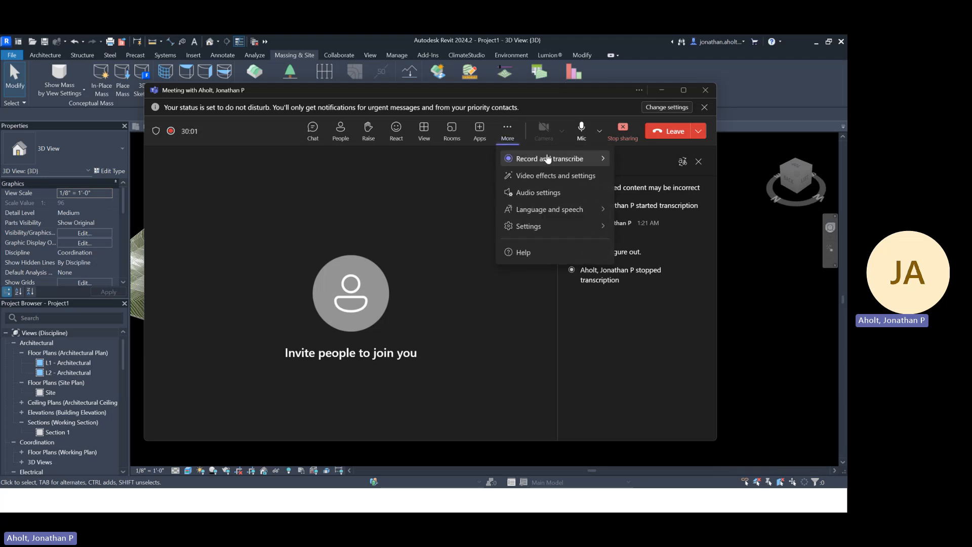
mouse_move(546, 159)
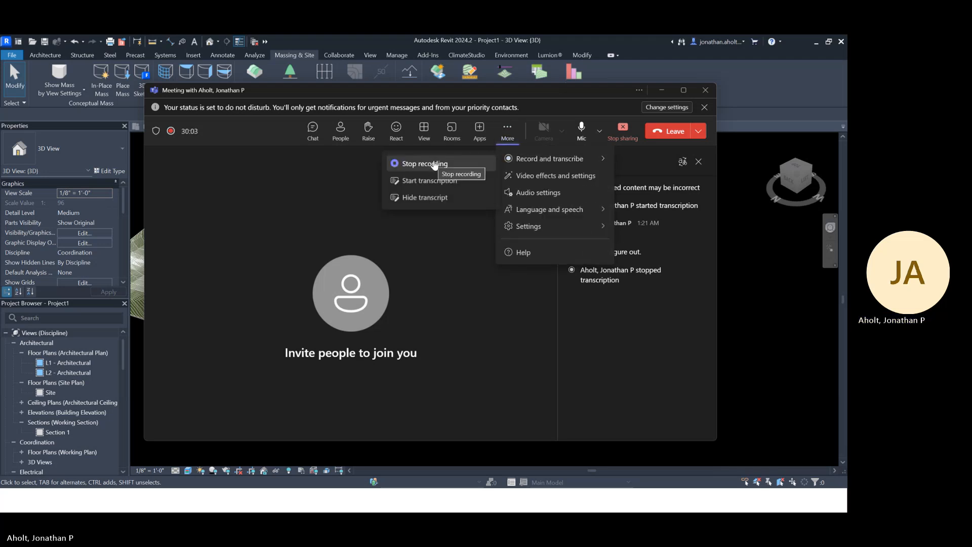